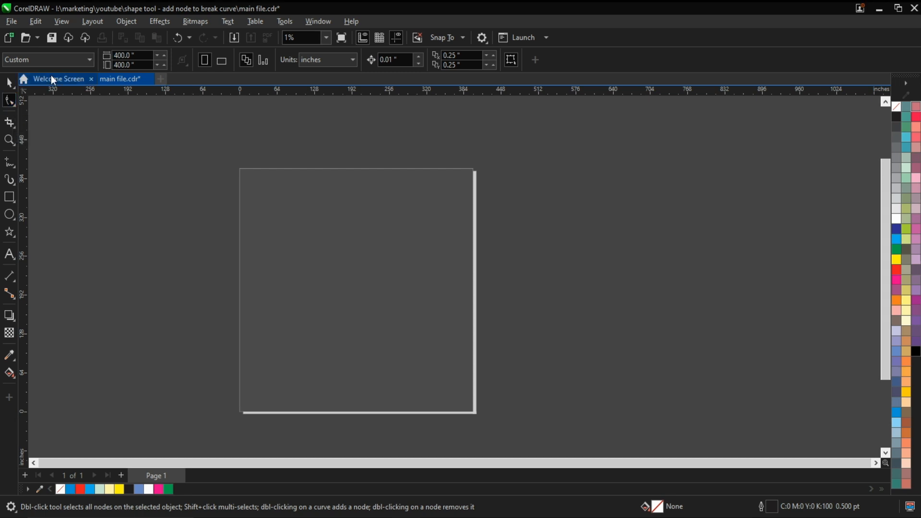
pyautogui.scroll(5, 246, 174)
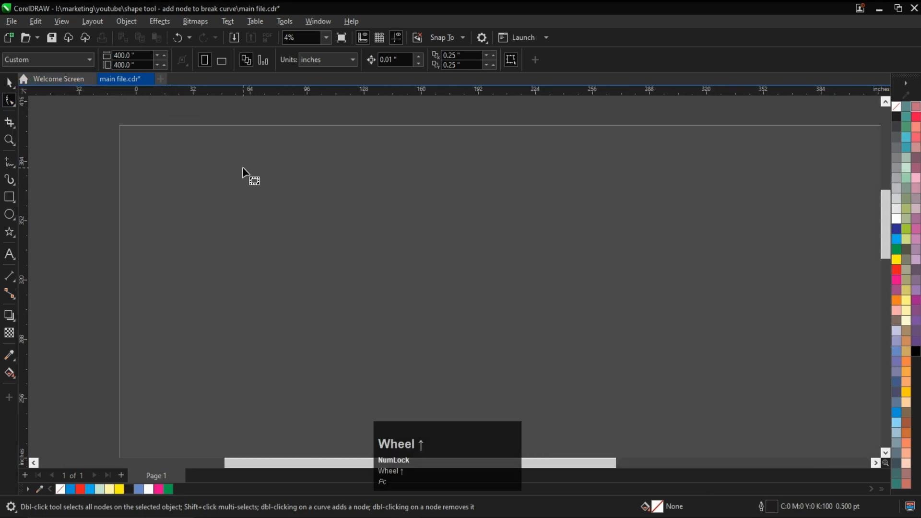
pyautogui.scroll(-1, 222, 224)
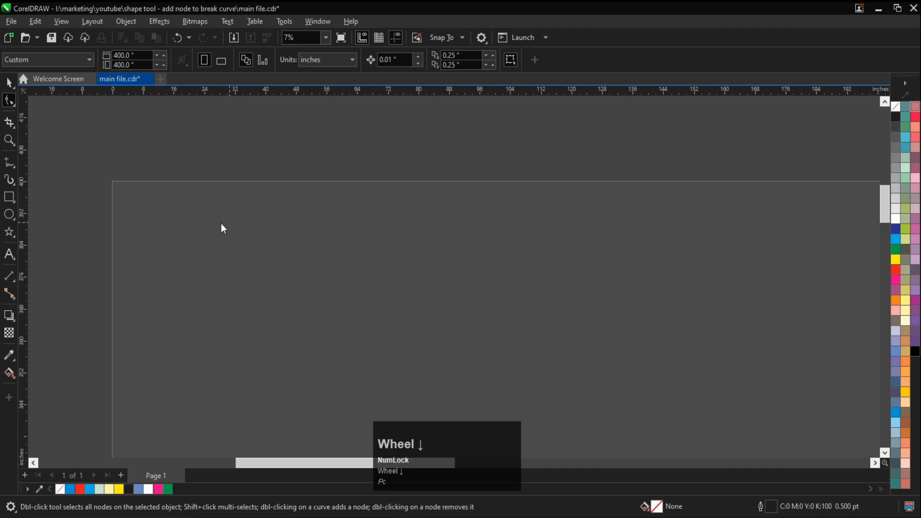
pyautogui.scroll(-3, 221, 223)
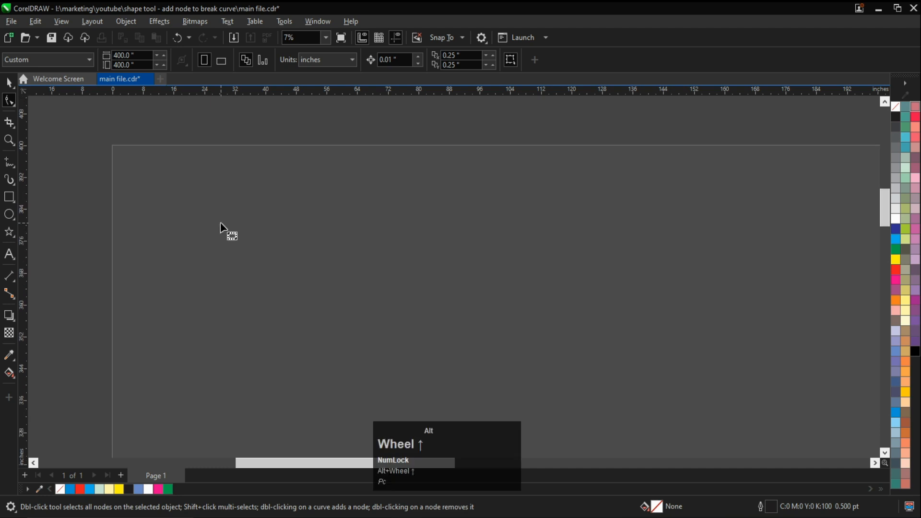
pyautogui.hscroll(2, 220, 223)
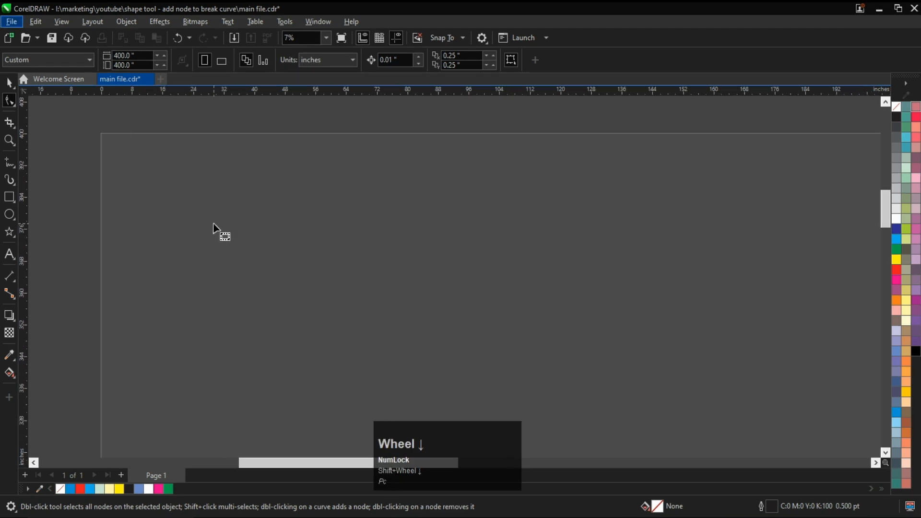
pyautogui.scroll(-1, 213, 223)
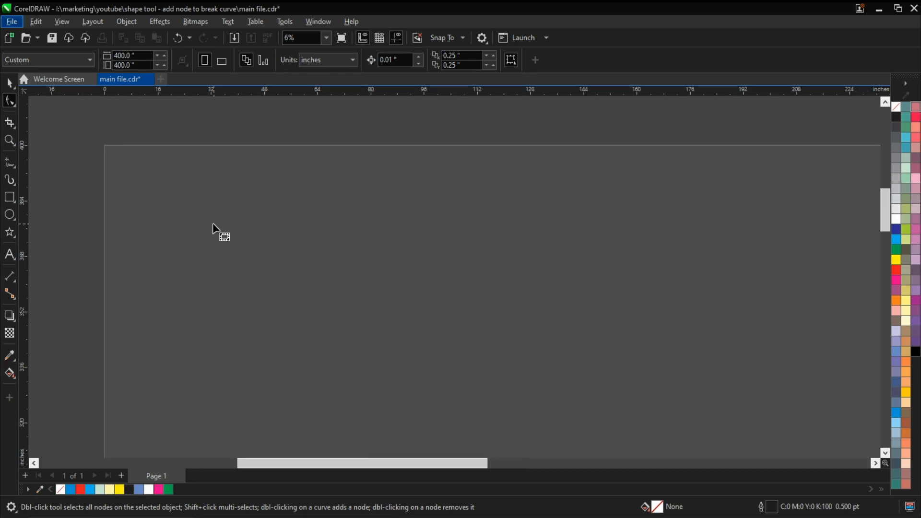
pyautogui.scroll(2, 160, 193)
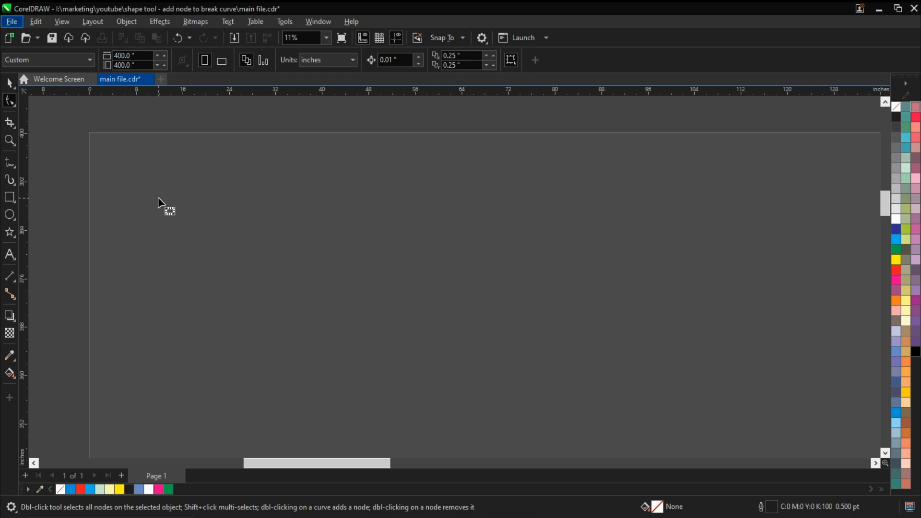
pyautogui.scroll(1, 160, 199)
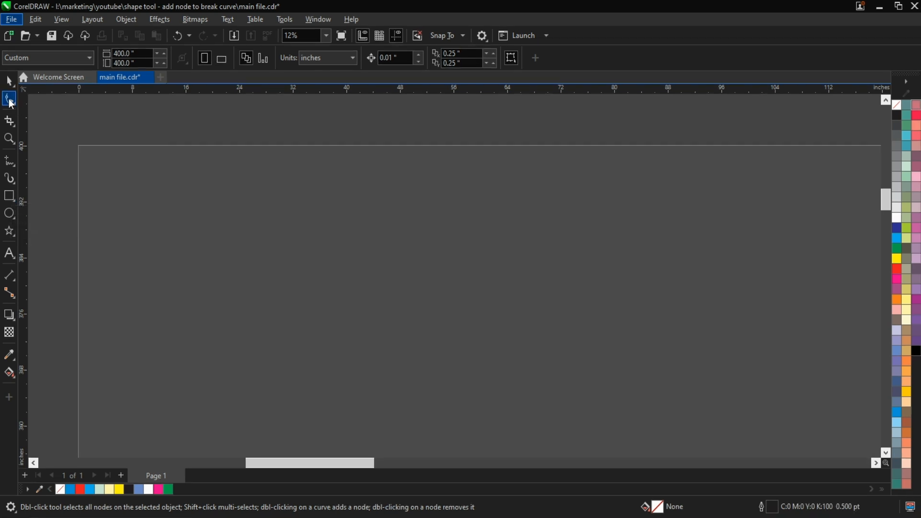
# Step: Draw a square about 28.2 inches on each side near the page's upper-left corner
pyautogui.click(9, 99)
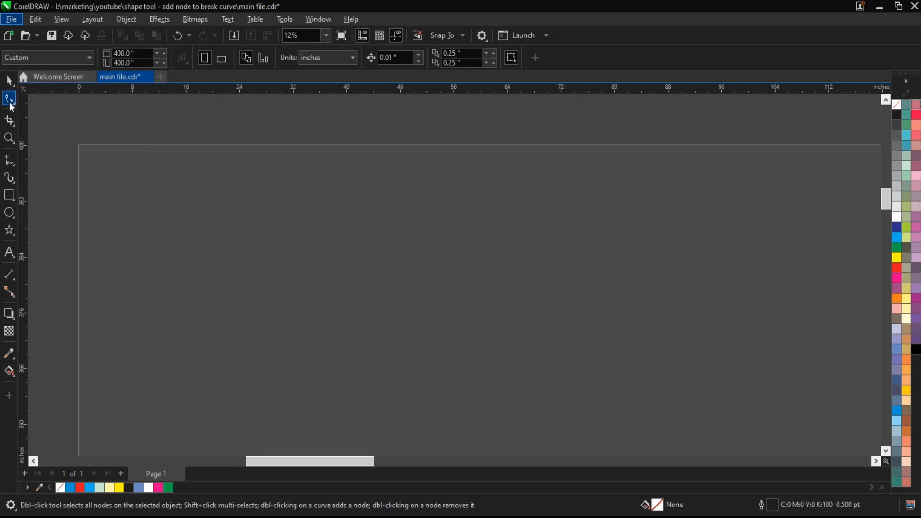
pyautogui.click(9, 195)
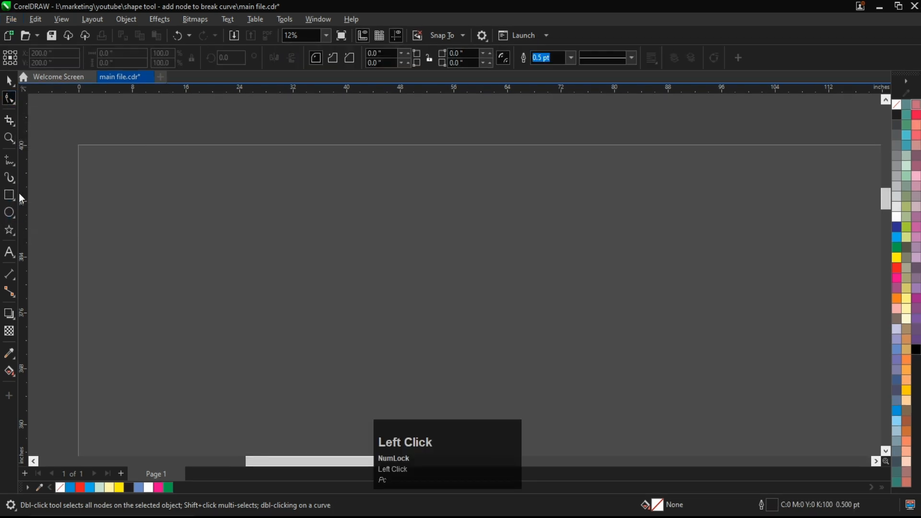
pyautogui.moveTo(112, 153); pyautogui.dragTo(303, 313)
pyautogui.scroll(2, 224, 237)
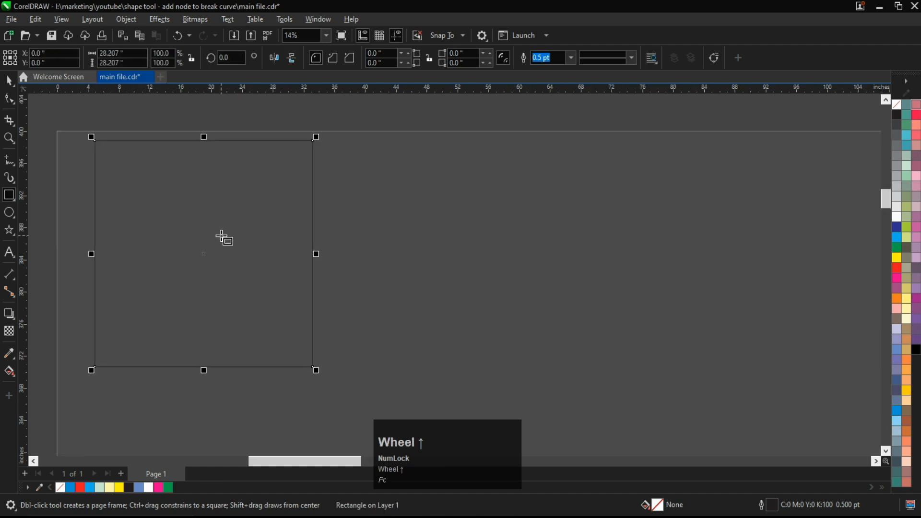
pyautogui.hscroll(-1, 224, 237)
pyautogui.hscroll(-1, 222, 238)
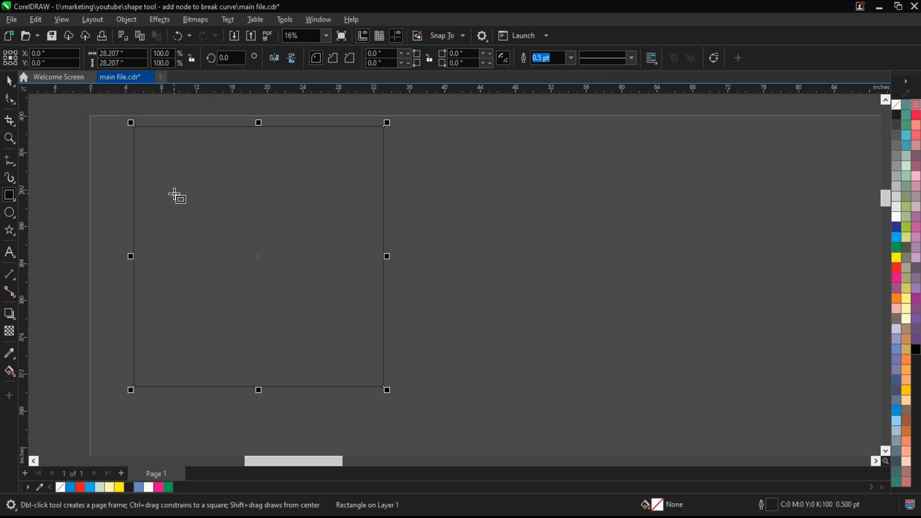
# Step: Convert the square to curves and make its corner nodes editable with the Shape tool
pyautogui.click(9, 101)
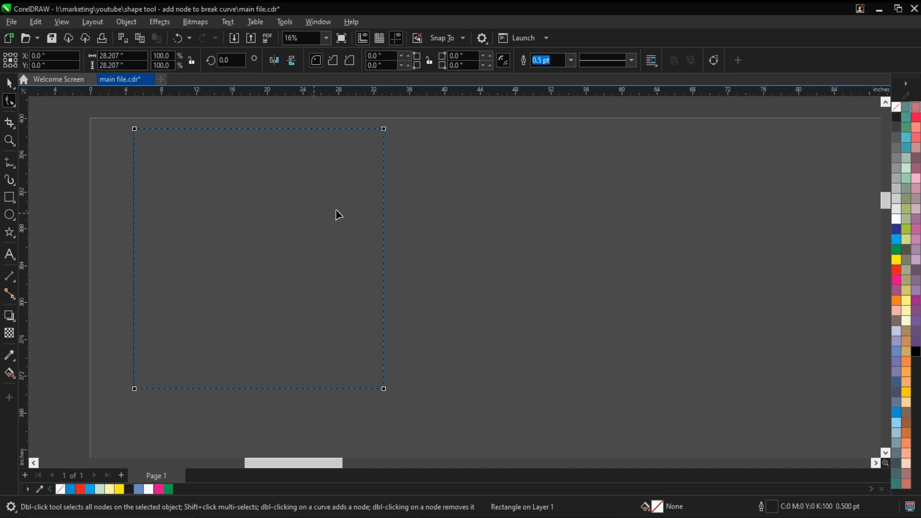
pyautogui.click(713, 62)
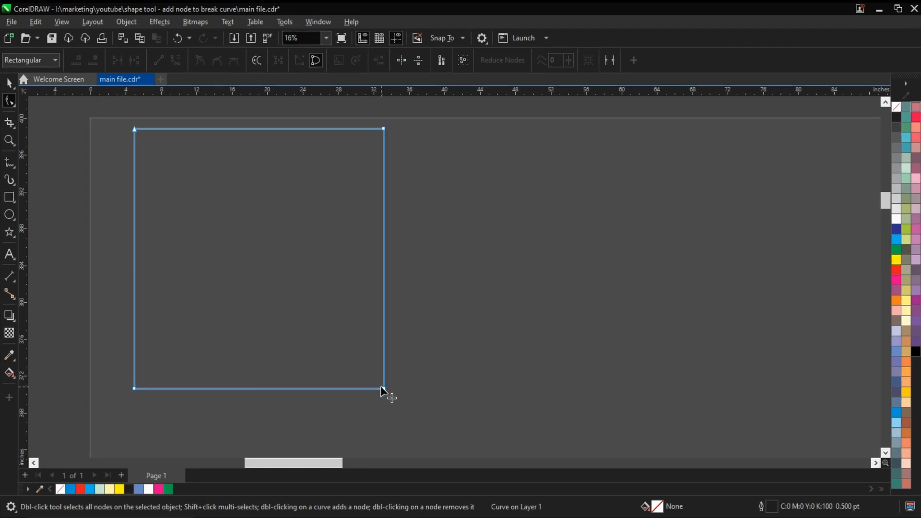
pyautogui.hotkey('ctrl', 'z')
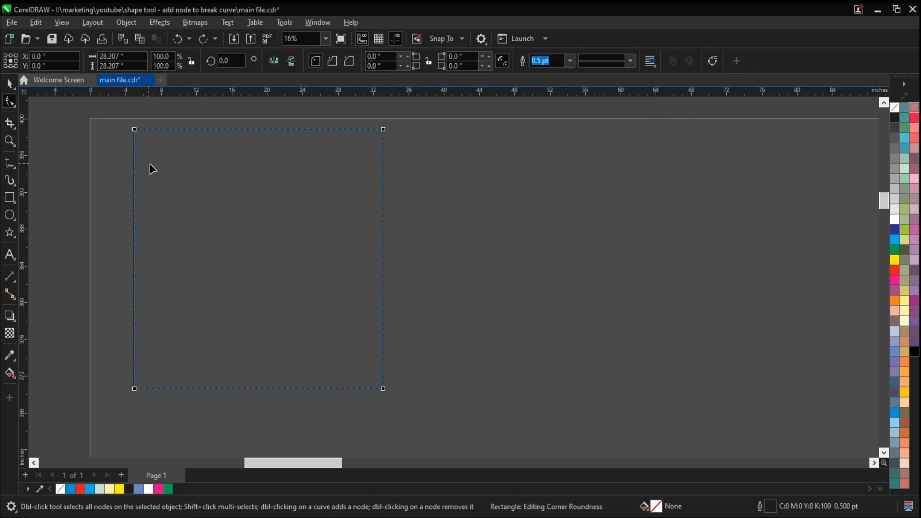
pyautogui.hotkey('ctrl', 'q')
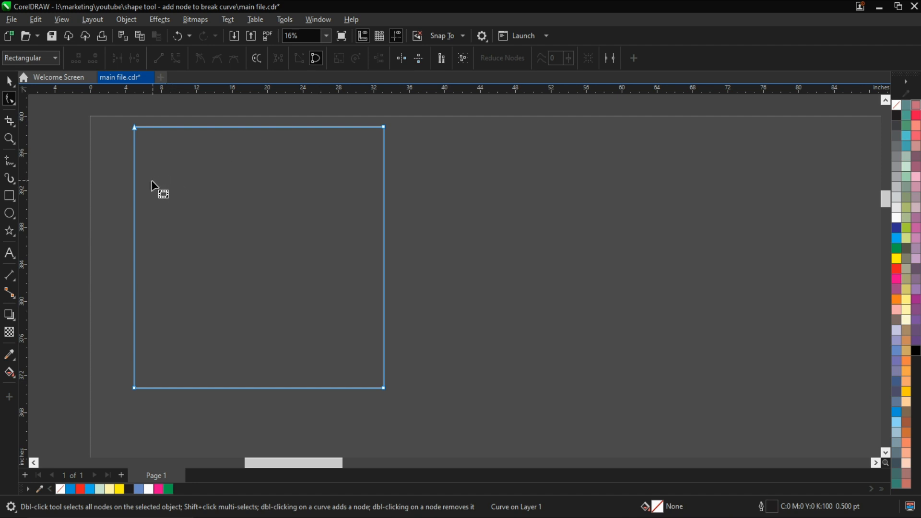
pyautogui.scroll(-1, 171, 195)
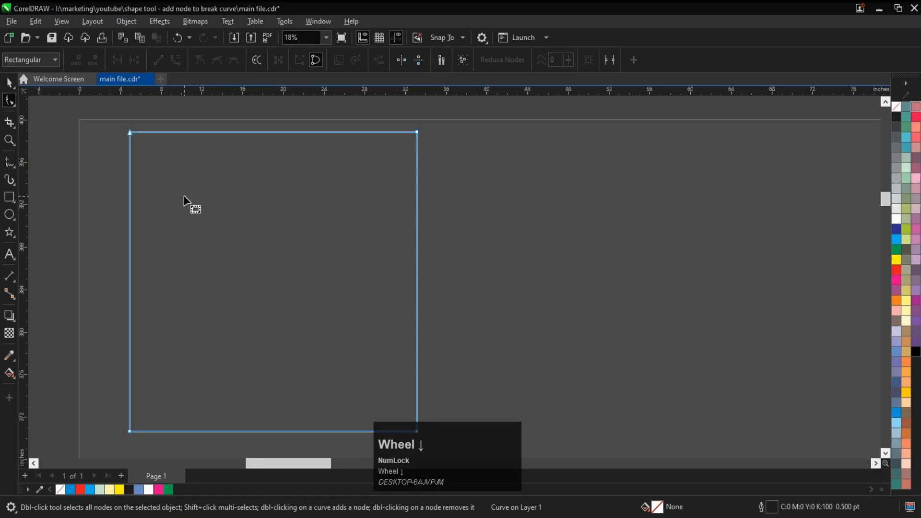
pyautogui.hscroll(2, 183, 196)
pyautogui.scroll(2, 184, 196)
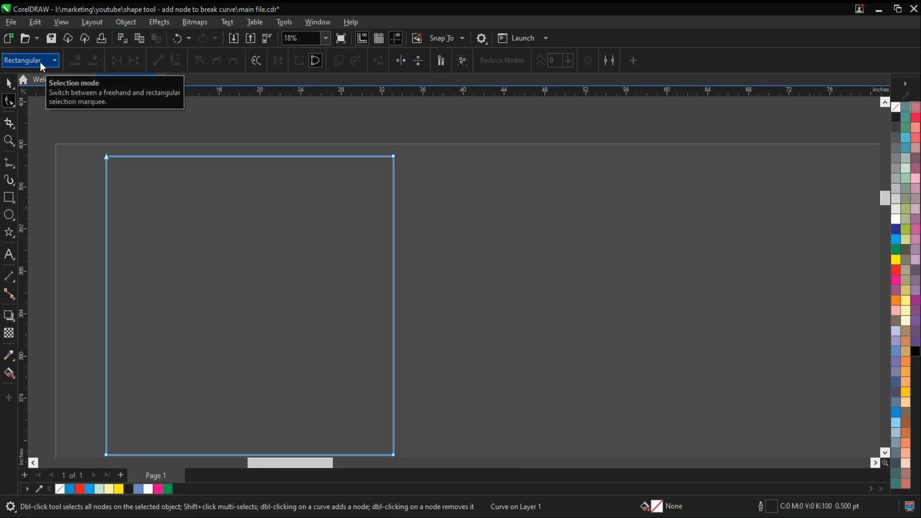
# Step: Marquee-select the curve's two top nodes and move them down, and shift its two right nodes inward to the left
pyautogui.scroll(-1, 92, 115)
pyautogui.moveTo(83, 118); pyautogui.dragTo(398, 218)
pyautogui.moveTo(319, 145); pyautogui.dragTo(320, 224)
pyautogui.scroll(-1, 278, 187)
pyautogui.click(269, 182)
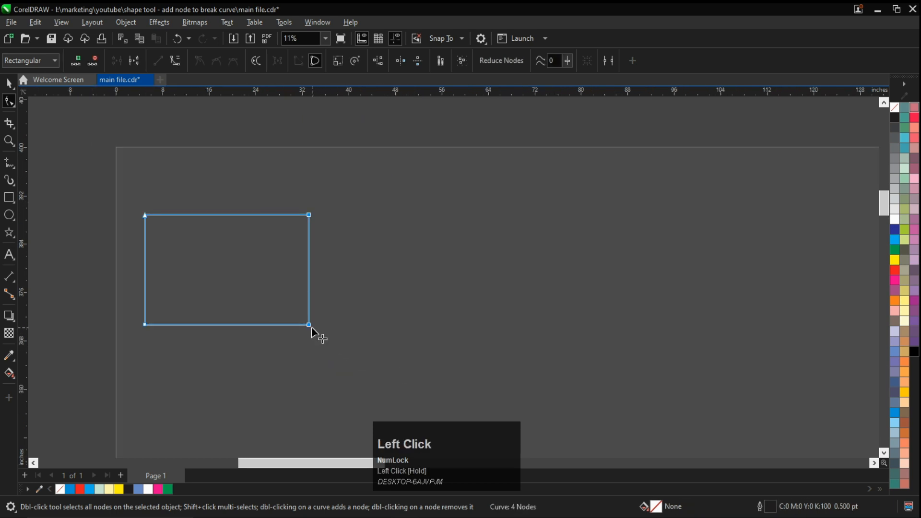
pyautogui.moveTo(311, 326); pyautogui.dragTo(240, 327)
# Step: Move the curve's top-right node outward to the upper right and its top-left node outward to the upper left
pyautogui.moveTo(208, 182); pyautogui.dragTo(302, 168)
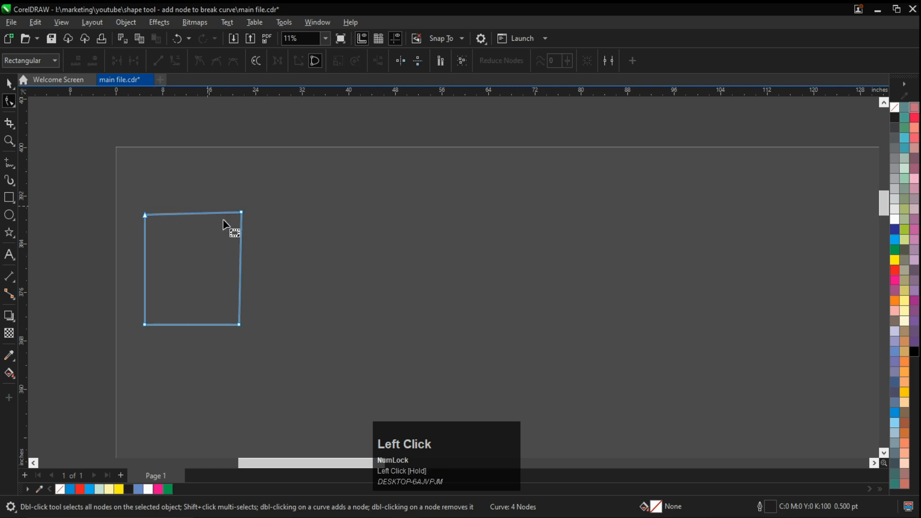
pyautogui.moveTo(222, 182); pyautogui.dragTo(283, 188)
pyautogui.scroll(1, 172, 224)
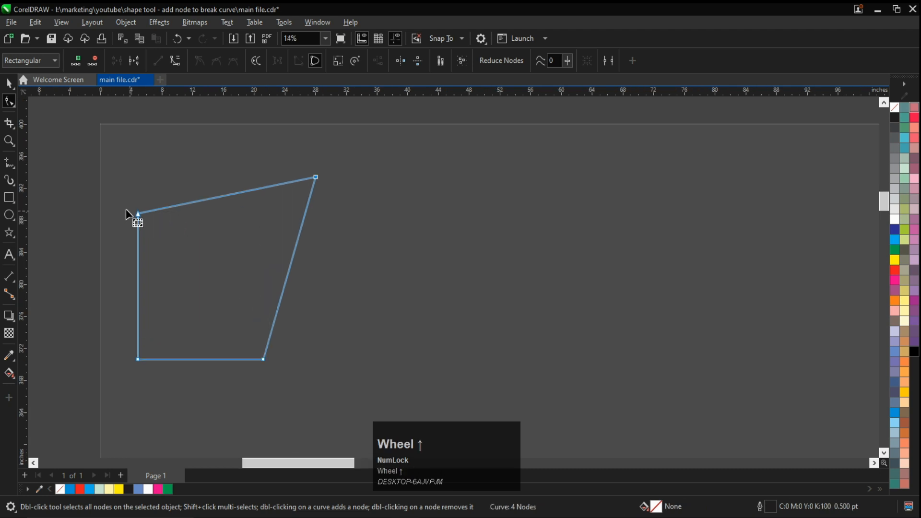
pyautogui.moveTo(116, 193); pyautogui.dragTo(158, 251)
pyautogui.moveTo(138, 213); pyautogui.dragTo(118, 153)
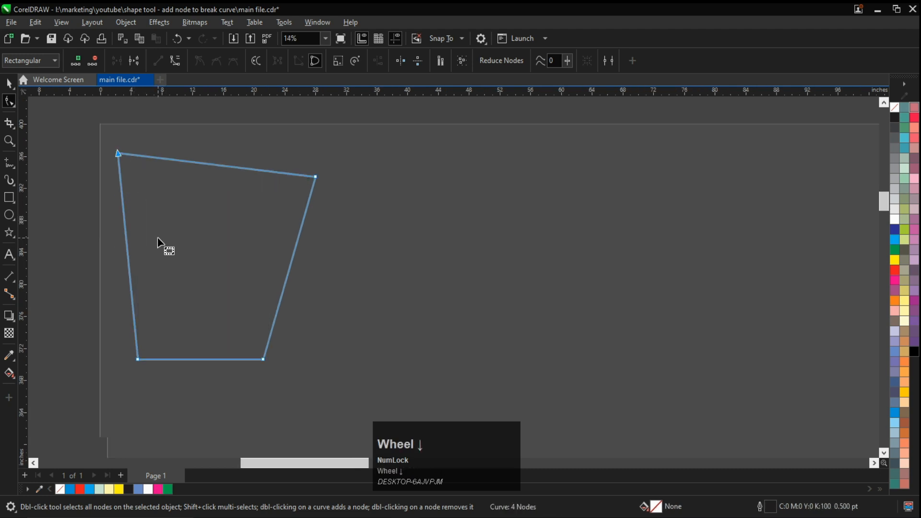
# Step: Move the curve's bottom-right node out to the right and its bottom-left node inward and up
pyautogui.scroll(-1, 159, 240)
pyautogui.click(252, 343)
pyautogui.moveTo(218, 310); pyautogui.dragTo(307, 342)
pyautogui.moveTo(125, 294); pyautogui.dragTo(178, 372)
pyautogui.moveTo(143, 330); pyautogui.dragTo(176, 297)
# Step: Select the curve's two top nodes with a rectangular marquee and move them together to the right
pyautogui.scroll(1, 190, 306)
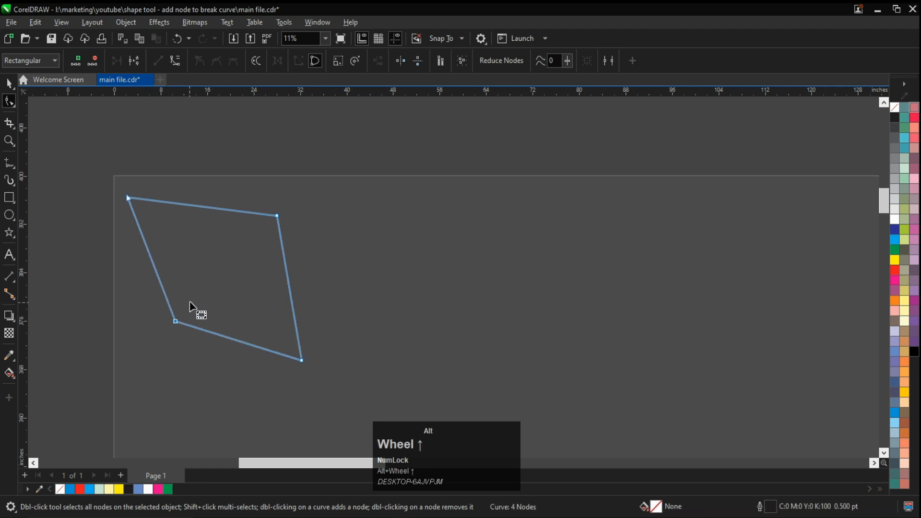
pyautogui.moveTo(88, 166); pyautogui.dragTo(373, 222)
pyautogui.scroll(2, 288, 199)
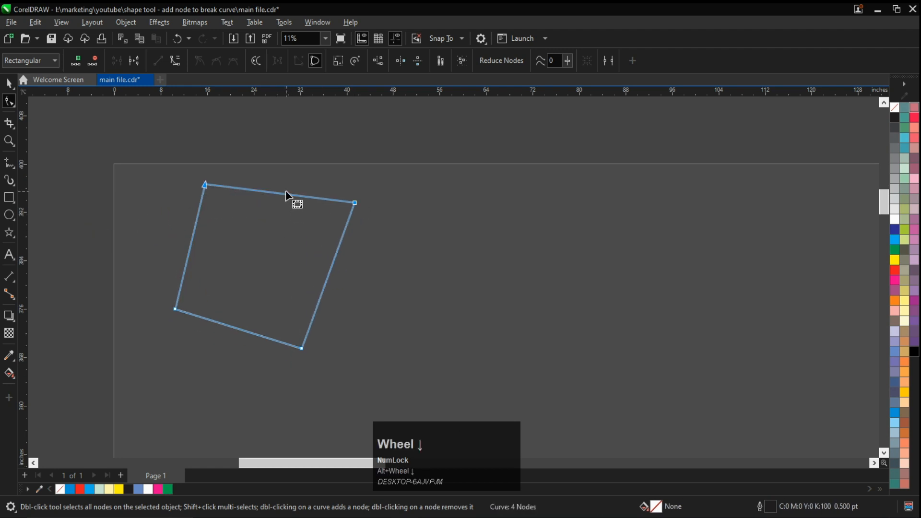
pyautogui.scroll(1, 216, 231)
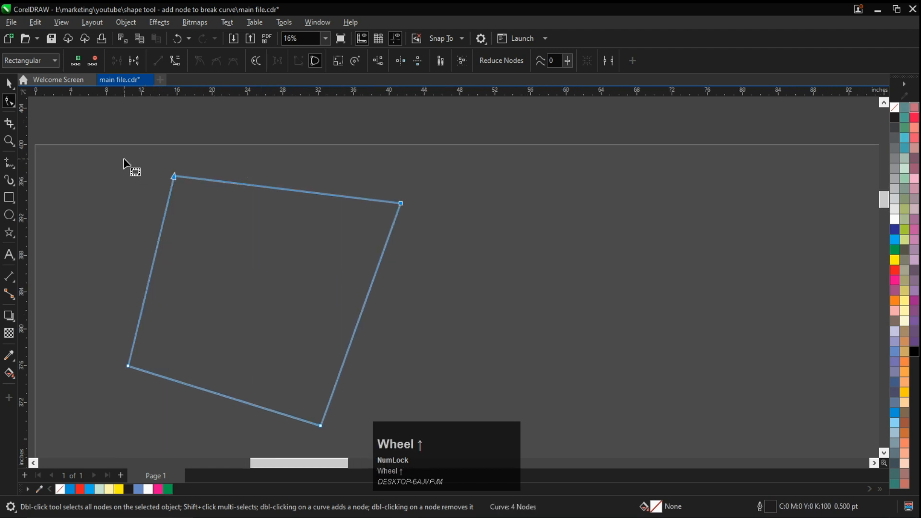
pyautogui.scroll(-2, 123, 164)
# Step: Set the Shape tool's selection mode to Freehand, and delete the reshaped four-sided curve
pyautogui.click(20, 61)
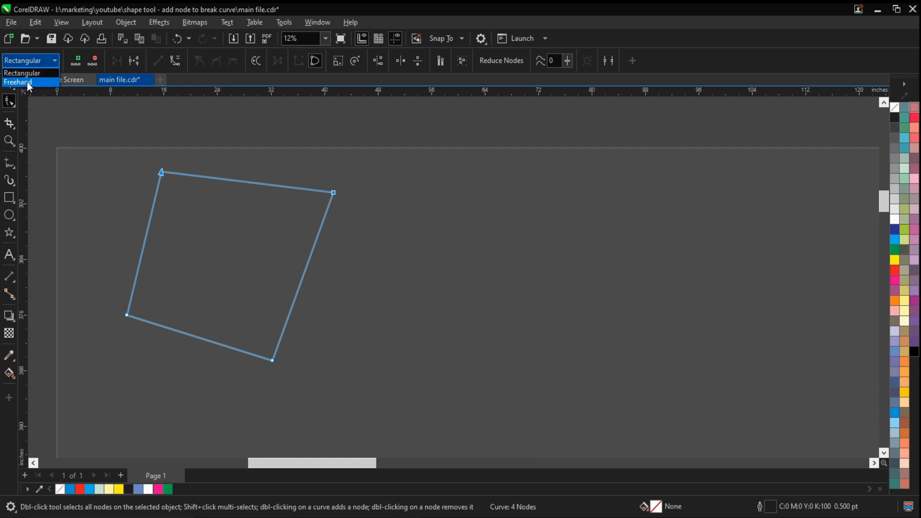
pyautogui.click(30, 87)
pyautogui.scroll(-1, 197, 211)
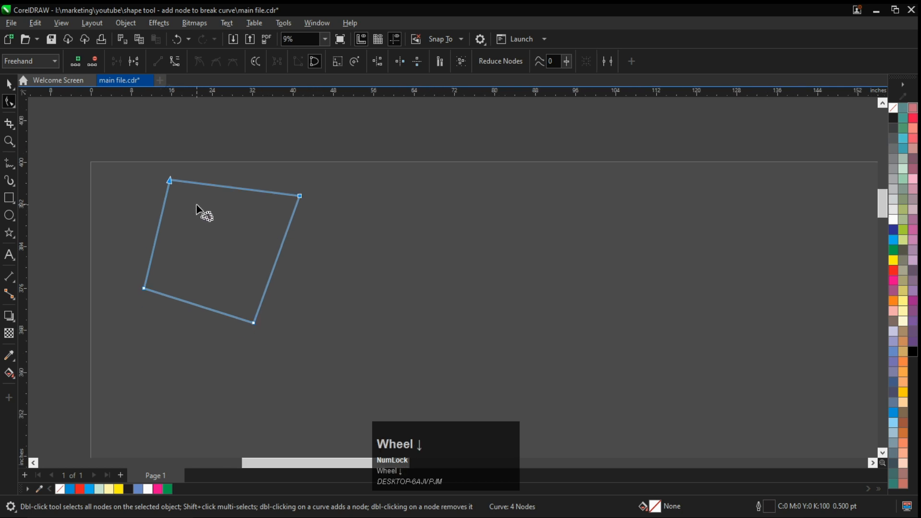
pyautogui.scroll(1, 190, 228)
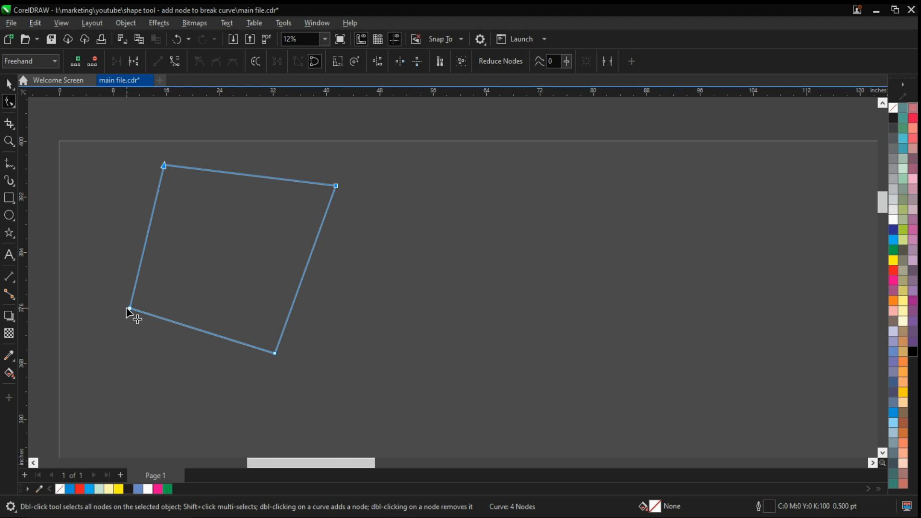
pyautogui.click(10, 85)
pyautogui.click(264, 247)
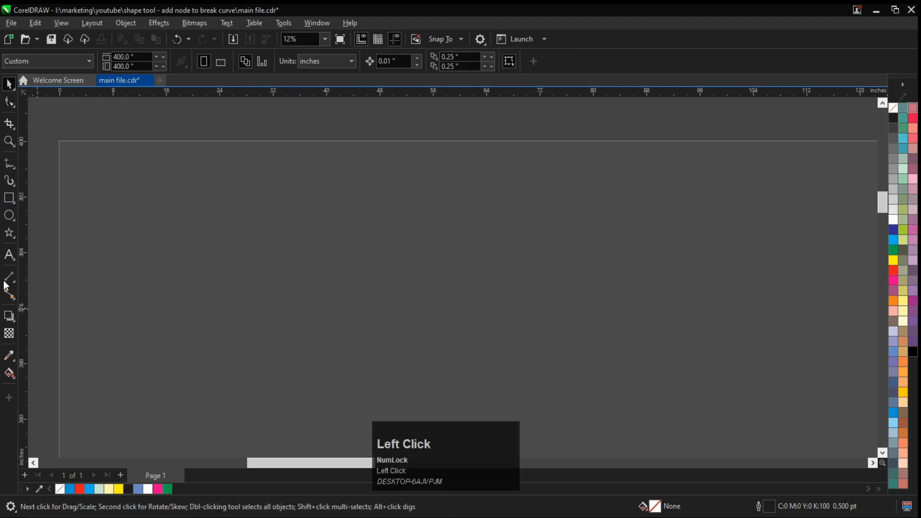
# Step: Draw a new square about 21.7 inches on each side near the page's upper-left corner and convert it to curves
pyautogui.click(8, 198)
pyautogui.moveTo(123, 165); pyautogui.dragTo(237, 319)
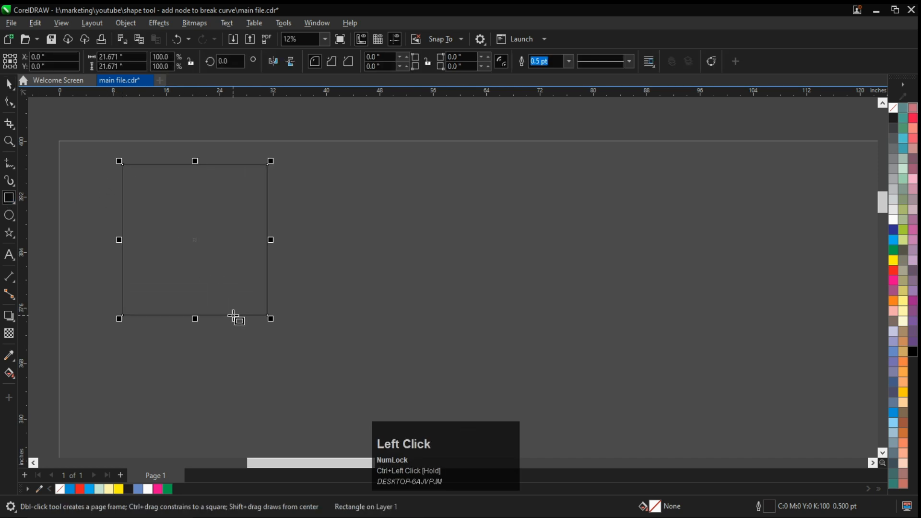
pyautogui.click(8, 107)
pyautogui.hotkey('ctrl', 'q')
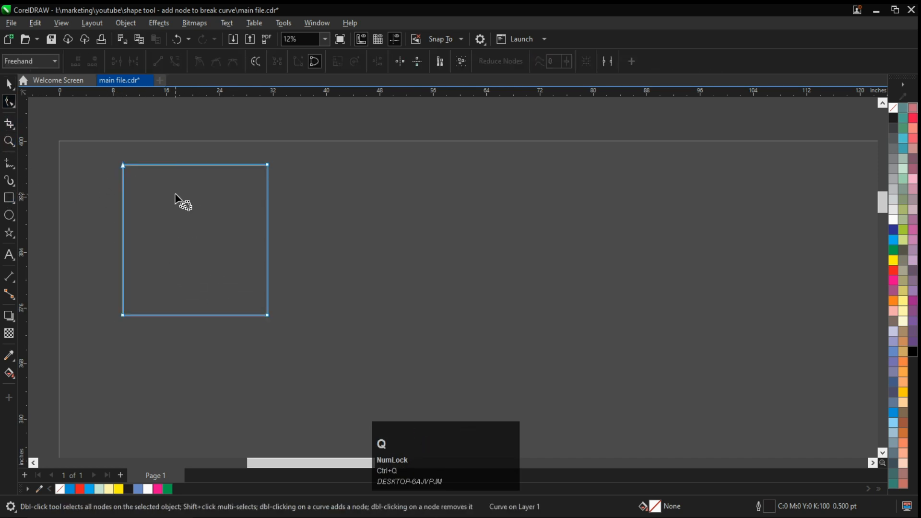
pyautogui.scroll(1, 123, 171)
pyautogui.scroll(-1, 133, 174)
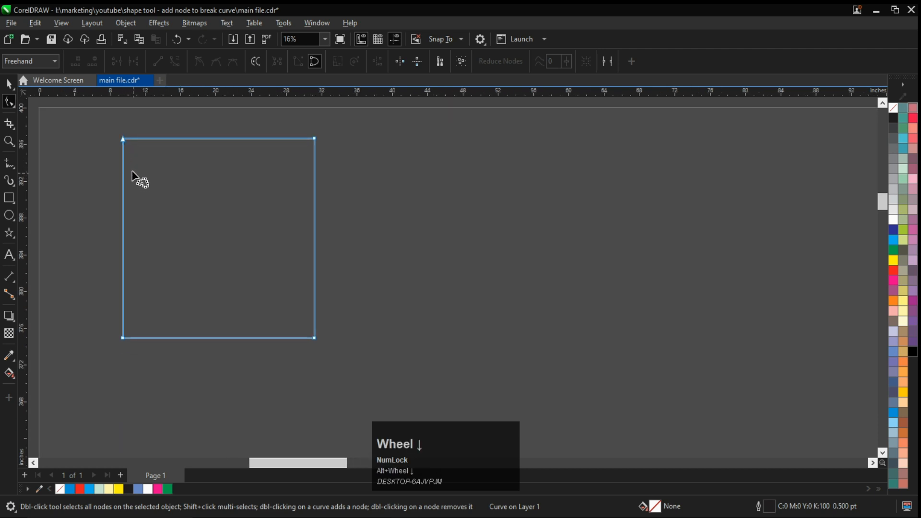
# Step: Set the Shape tool's selection mode to Rectangular and marquee-select the new square's two top nodes
pyautogui.click(39, 66)
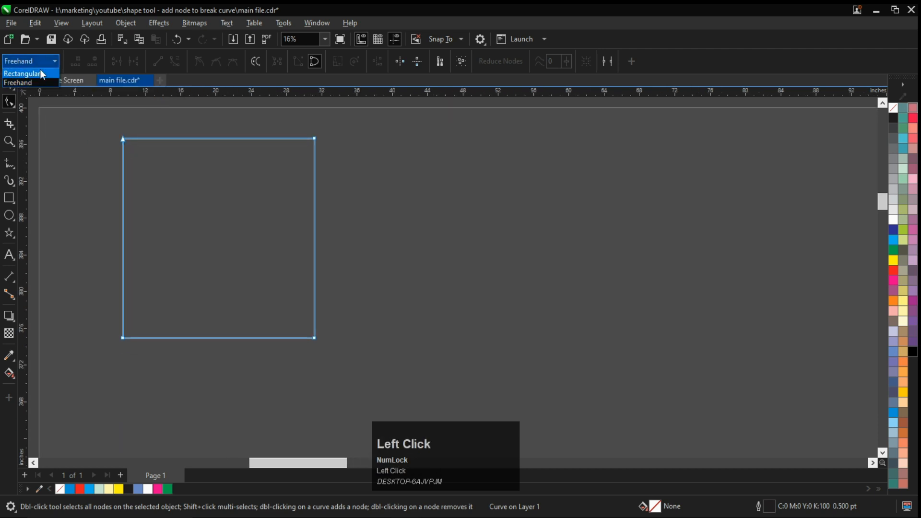
pyautogui.click(39, 71)
pyautogui.moveTo(101, 115); pyautogui.dragTo(324, 270)
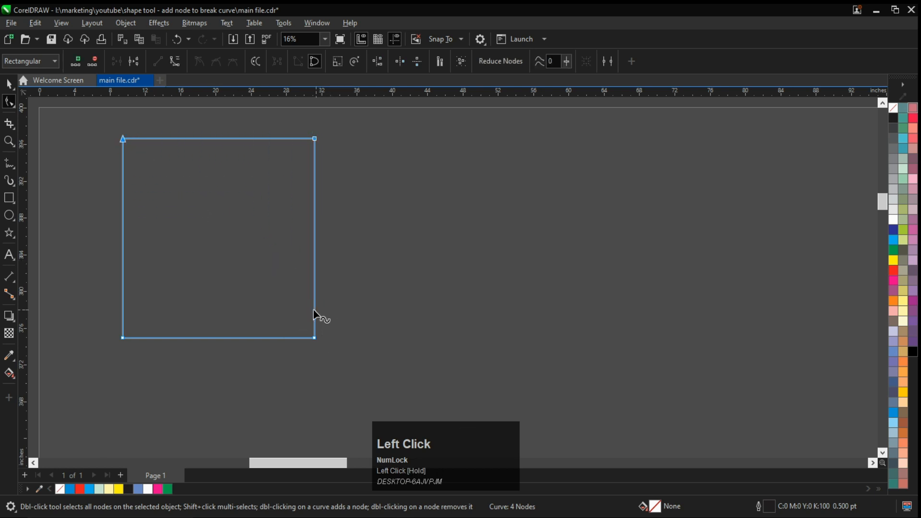
pyautogui.scroll(-2, 317, 331)
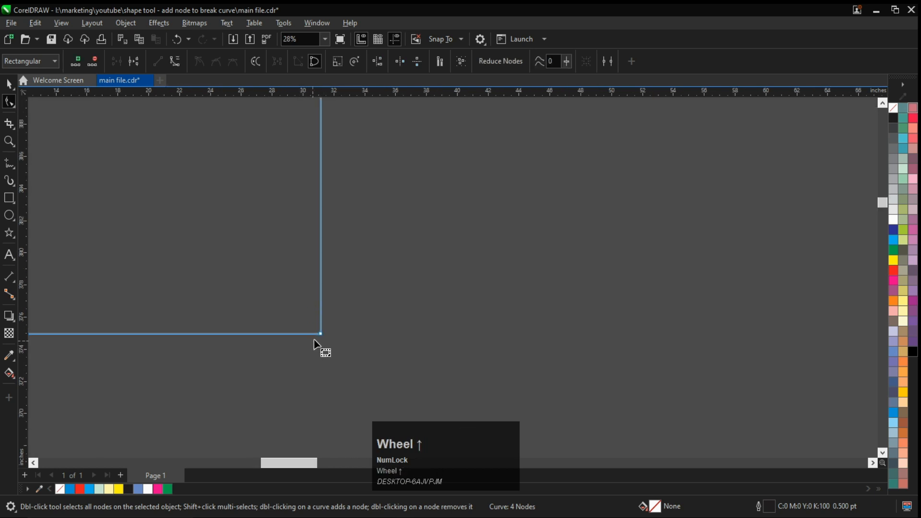
pyautogui.scroll(-2, 330, 331)
pyautogui.scroll(1, 322, 322)
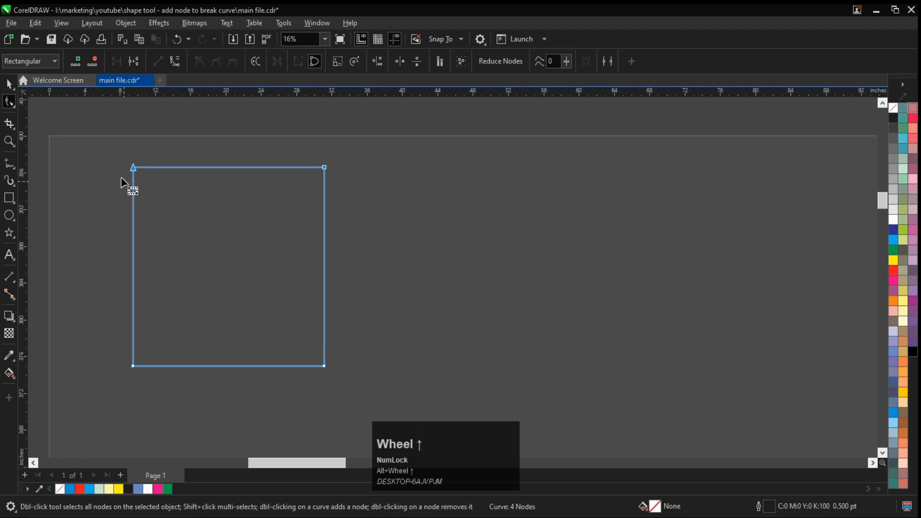
# Step: Marquee-select the square's two top nodes again, and marquee-select all four of its nodes
pyautogui.moveTo(104, 143); pyautogui.dragTo(349, 206)
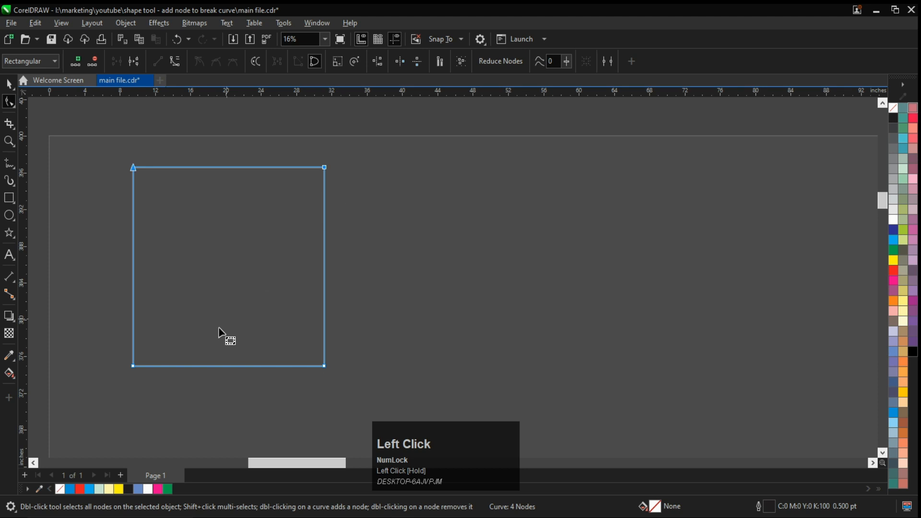
pyautogui.moveTo(100, 134); pyautogui.dragTo(347, 387)
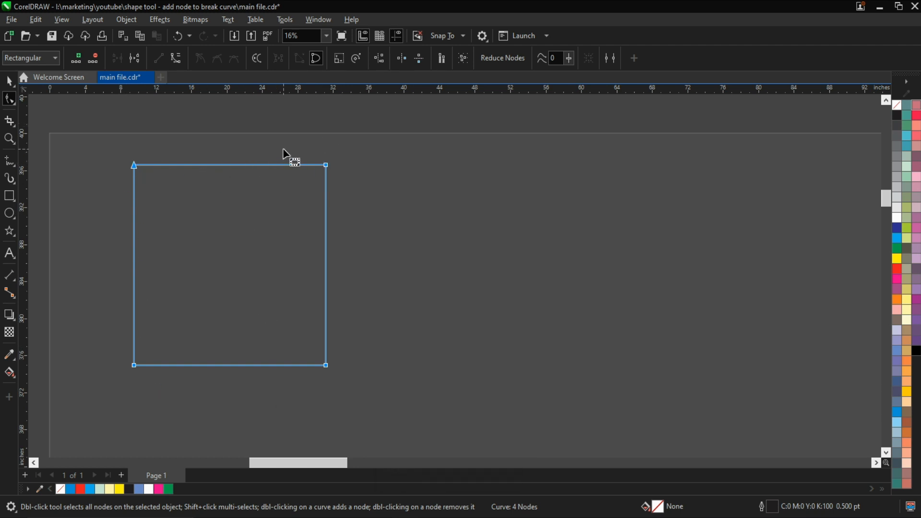
# Step: Set the Shape tool's selection mode to Freehand and lasso every node of the square except the bottom-right one
pyautogui.click(26, 58)
pyautogui.click(24, 80)
pyautogui.scroll(-2, 165, 185)
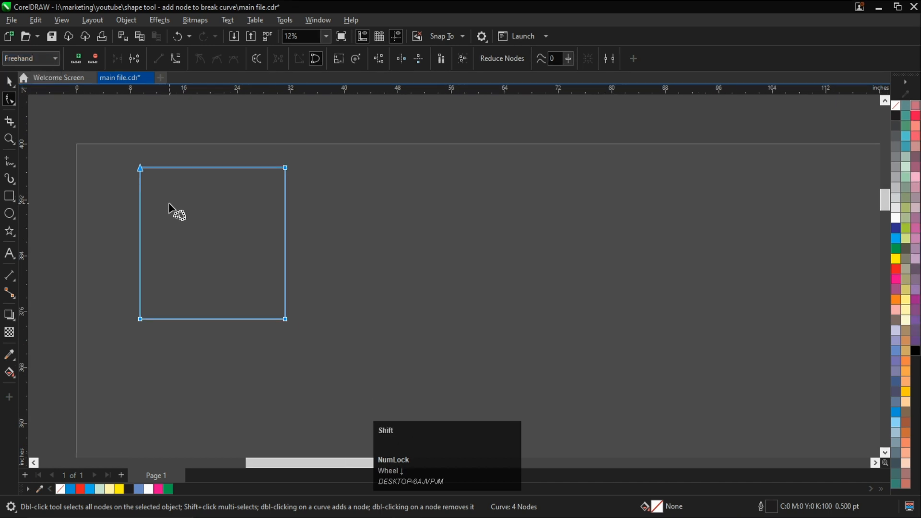
pyautogui.hscroll(1, 177, 212)
pyautogui.click(218, 224)
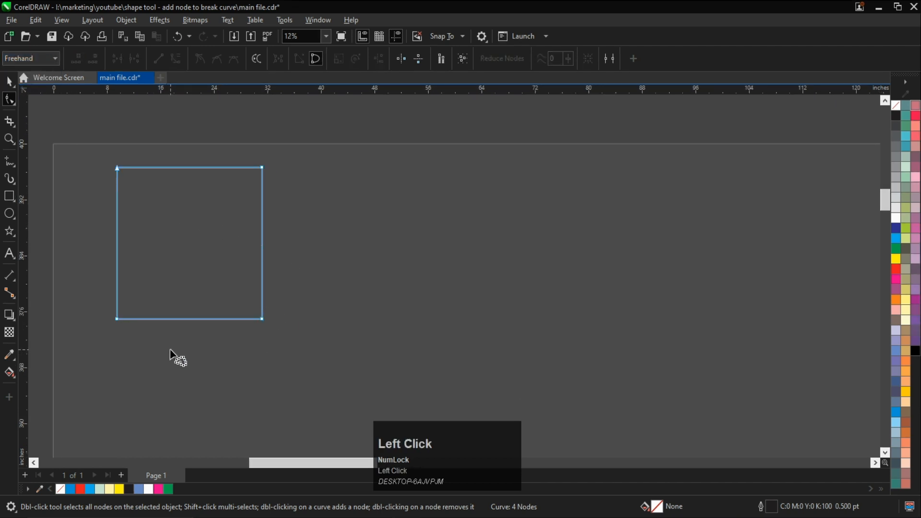
pyautogui.moveTo(163, 347)
pyautogui.mouseDown()
pyautogui.moveTo(146, 289)
pyautogui.moveTo(206, 265)
pyautogui.moveTo(248, 231)
pyautogui.moveTo(277, 178)
pyautogui.moveTo(272, 153)
pyautogui.moveTo(171, 137)
pyautogui.moveTo(109, 149)
pyautogui.moveTo(76, 216)
pyautogui.moveTo(81, 325)
pyautogui.mouseUp()
pyautogui.moveTo(140, 361); pyautogui.dragTo(162, 353)
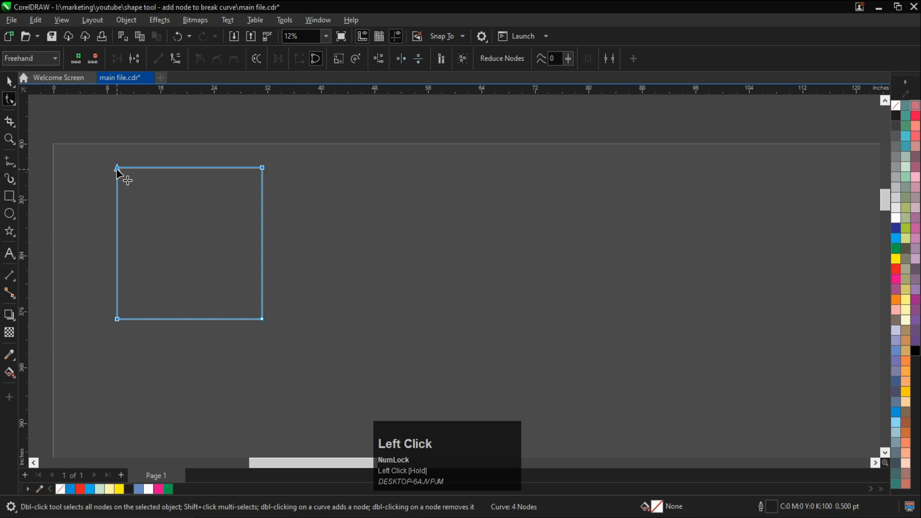
# Step: Move the three selected nodes together diagonally down and right past the bottom-right node, undo the move, and repeat it
pyautogui.moveTo(116, 168); pyautogui.dragTo(240, 294)
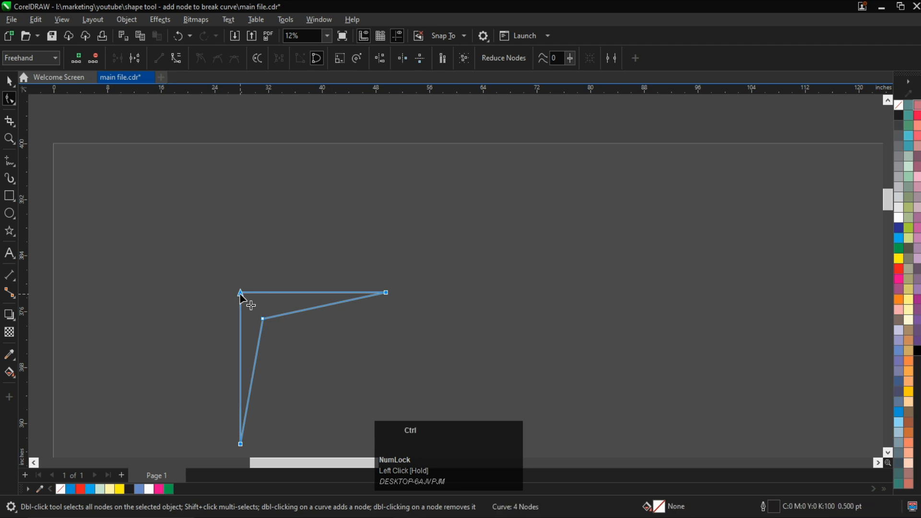
pyautogui.hotkey('ctrl', 'z')
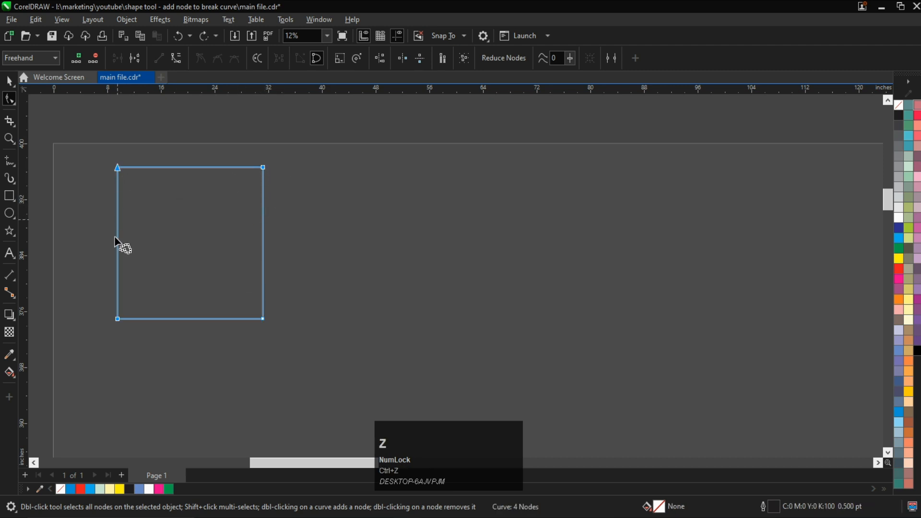
pyautogui.moveTo(118, 169); pyautogui.dragTo(240, 291)
# Step: Move the whole reshaped curve far to the right across the page, clear of the upper-left area
pyautogui.scroll(-1, 183, 220)
pyautogui.scroll(-1, 183, 220)
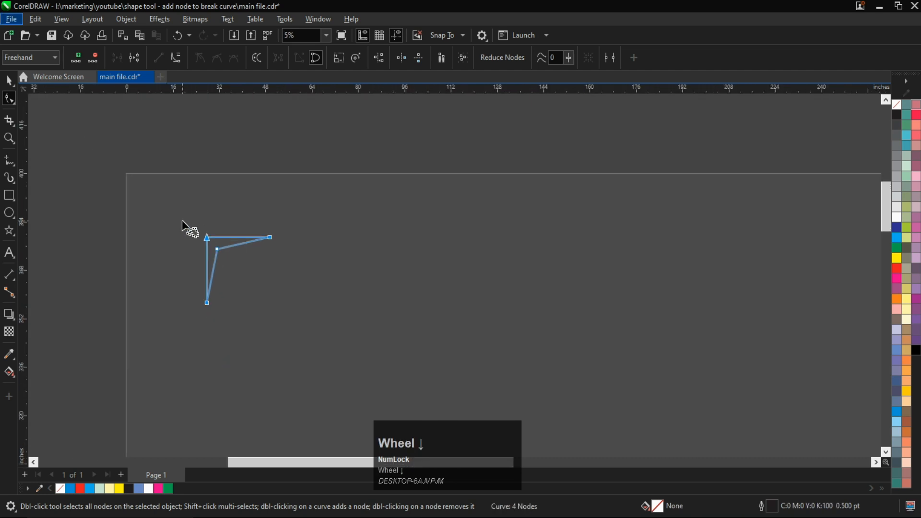
pyautogui.click(9, 80)
pyautogui.moveTo(189, 274); pyautogui.dragTo(827, 143)
# Step: Draw a new square about 20.4 inches on each side near the page's upper-left corner
pyautogui.scroll(2, 124, 170)
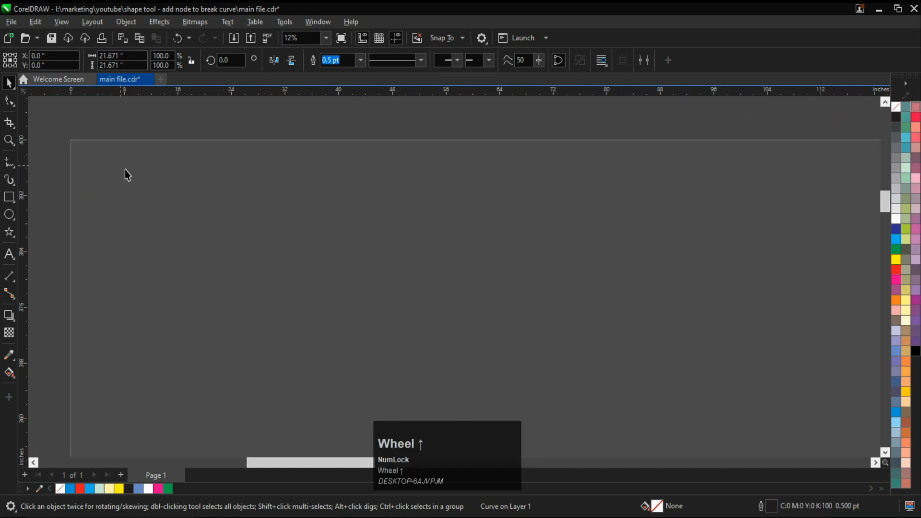
pyautogui.hscroll(1, 136, 181)
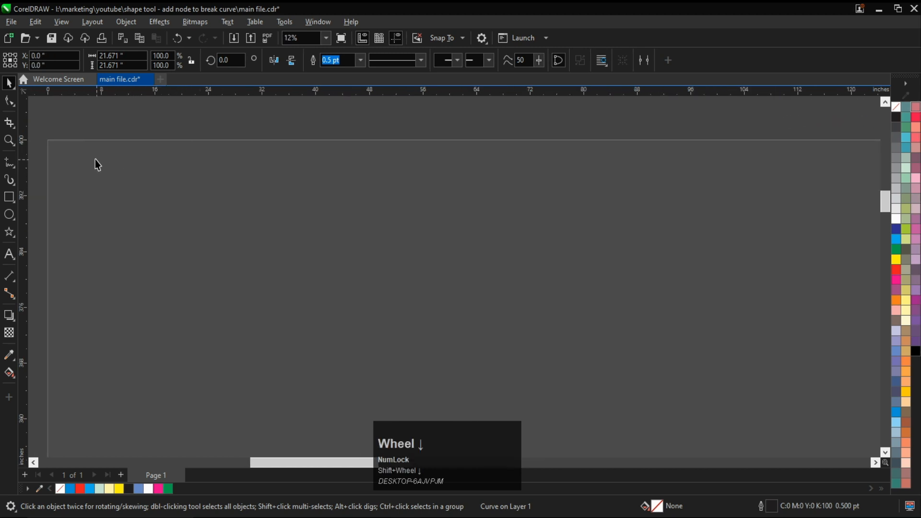
pyautogui.click(9, 101)
pyautogui.click(9, 197)
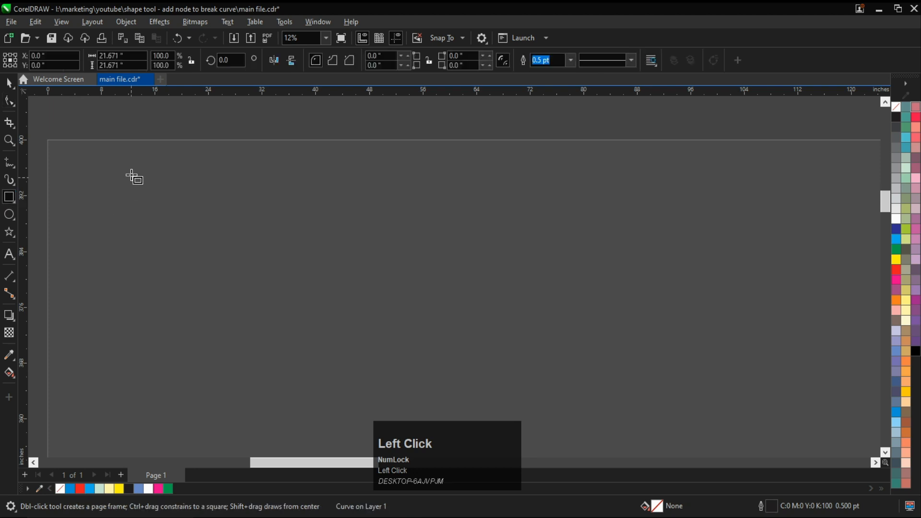
pyautogui.moveTo(121, 154); pyautogui.dragTo(258, 297)
pyautogui.scroll(1, 227, 203)
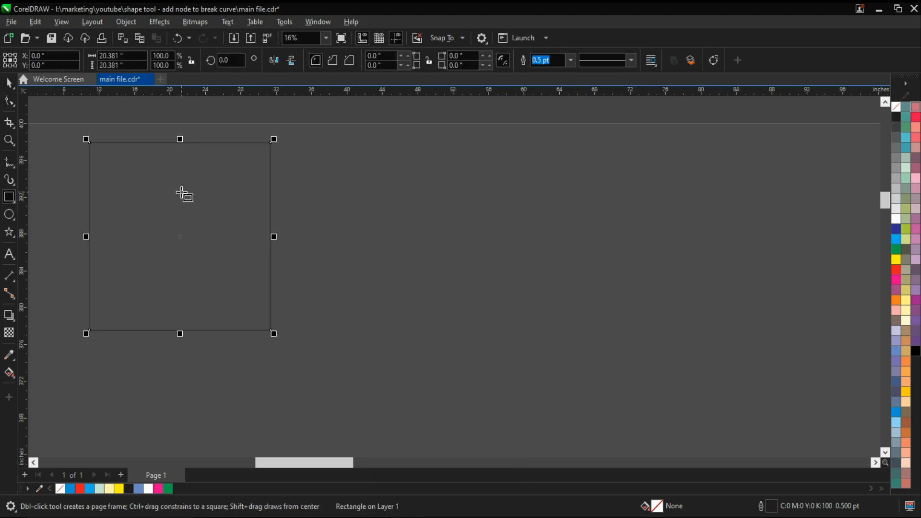
pyautogui.scroll(1, 180, 188)
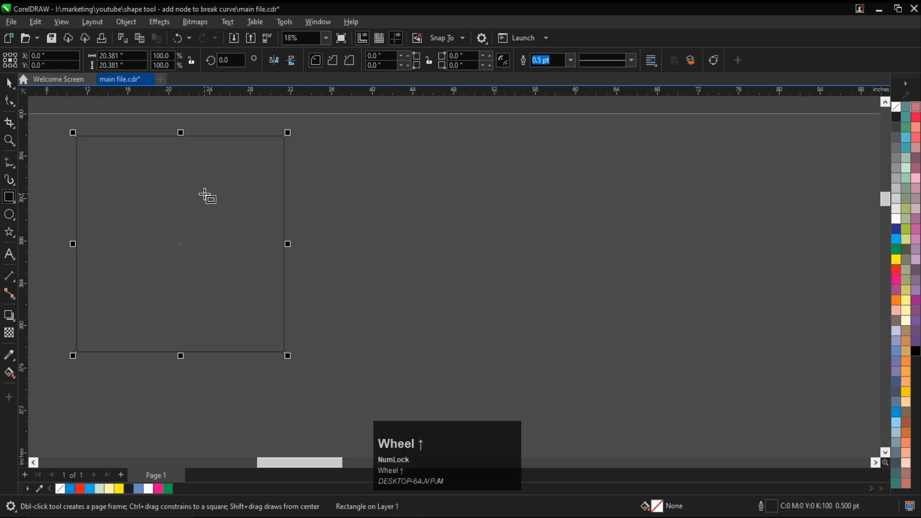
pyautogui.hscroll(-2, 206, 196)
pyautogui.scroll(2, 207, 196)
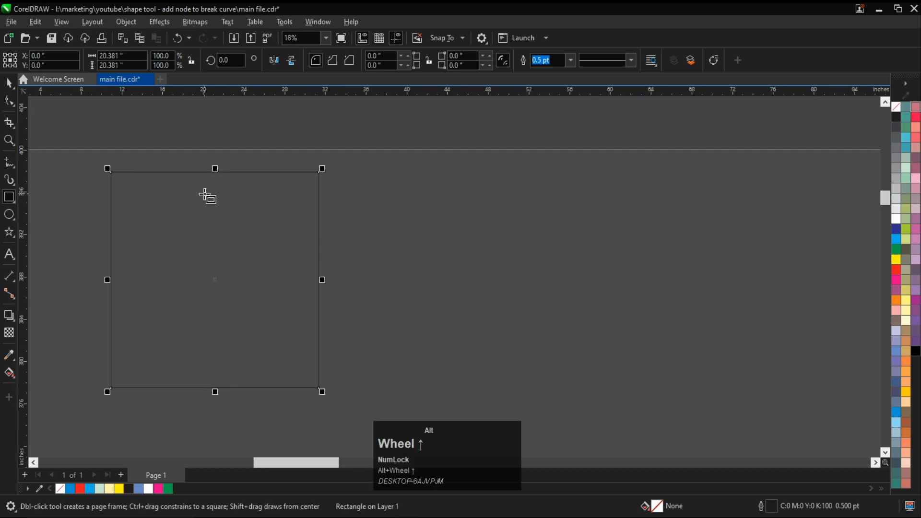
pyautogui.scroll(2, 206, 195)
pyautogui.scroll(-3, 207, 196)
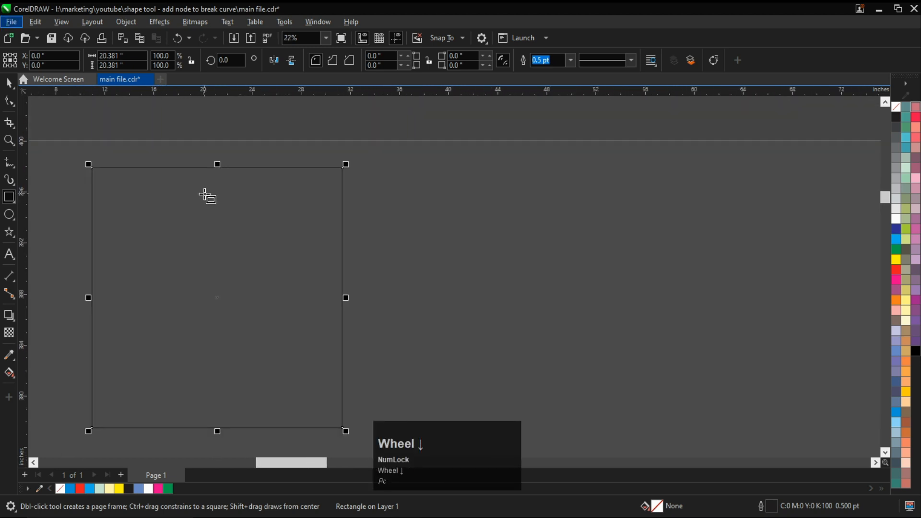
pyautogui.hscroll(1, 206, 195)
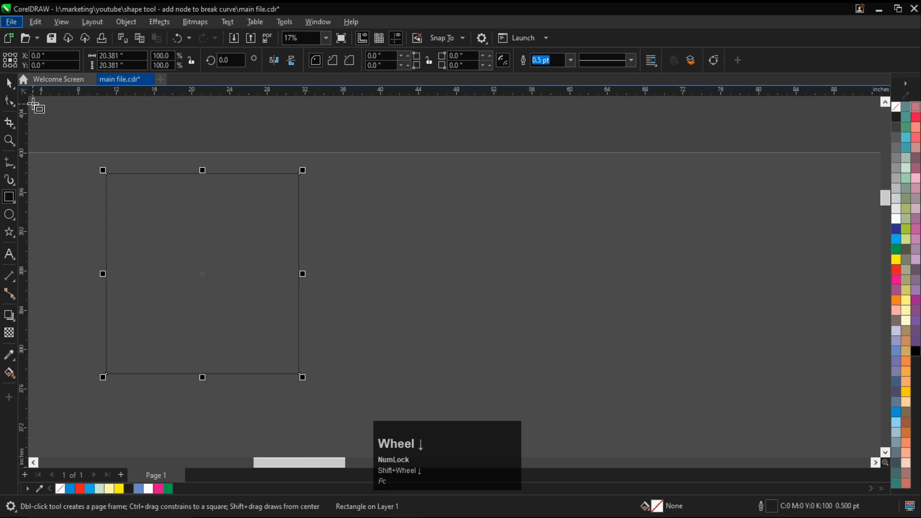
# Step: Convert the new square to curves and set the Shape tool's selection mode to Rectangular
pyautogui.click(9, 100)
pyautogui.hotkey('ctrl', 'q')
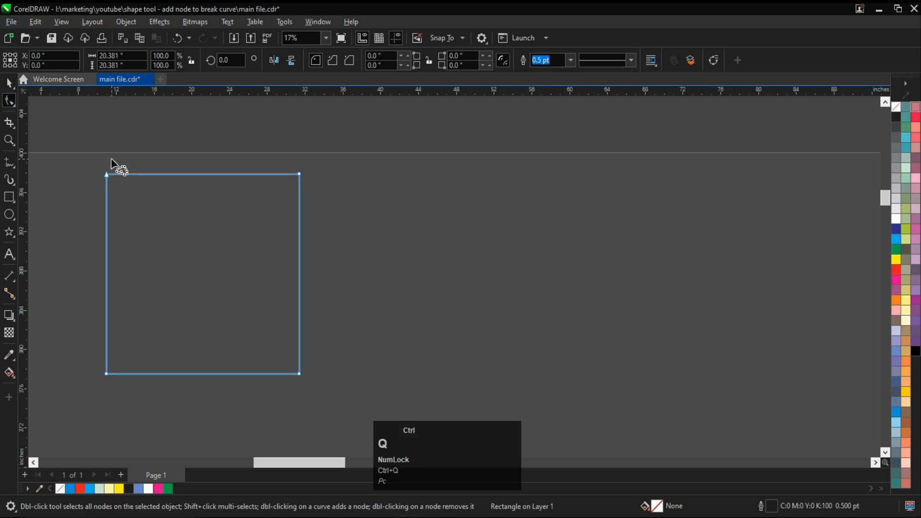
pyautogui.click(29, 61)
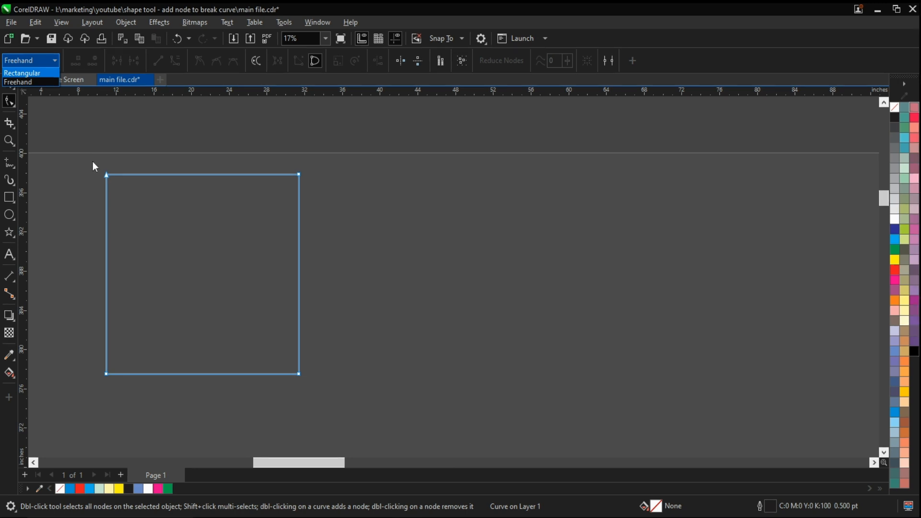
pyautogui.click(83, 146)
pyautogui.scroll(1, 115, 183)
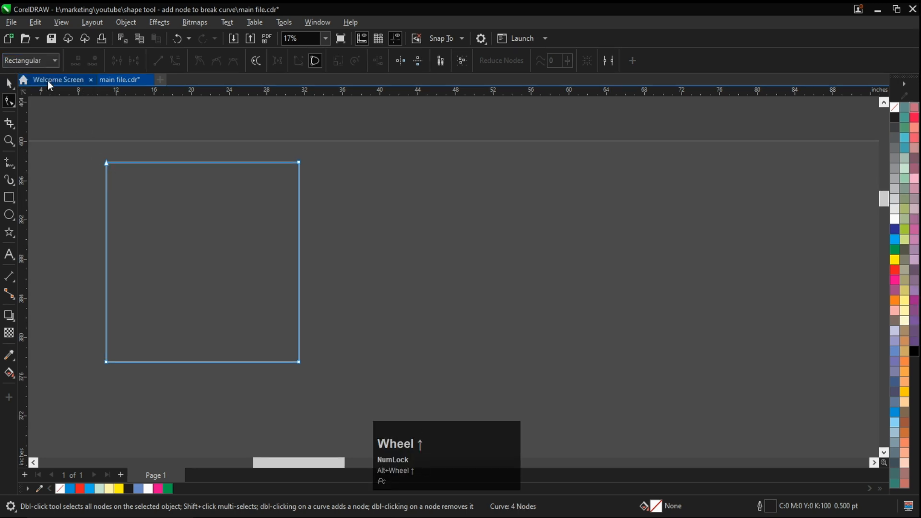
pyautogui.click(40, 62)
pyautogui.click(39, 74)
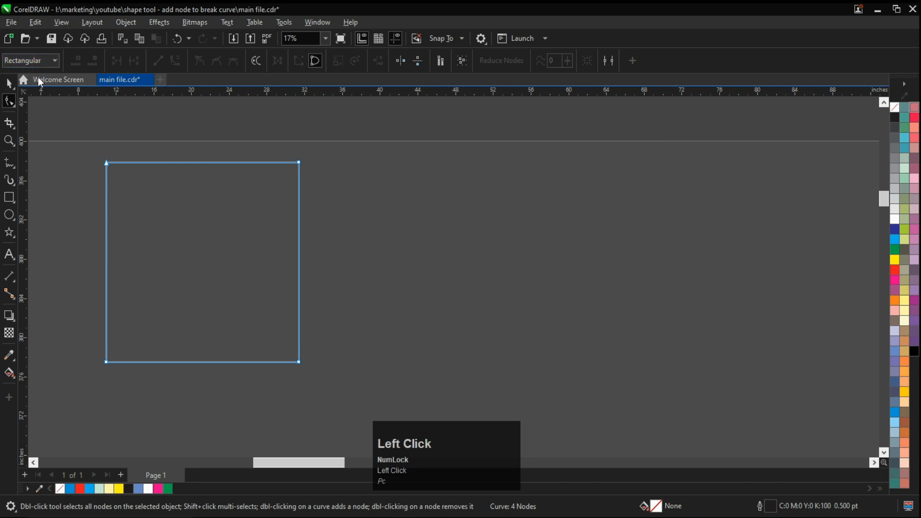
pyautogui.hscroll(-3, 106, 159)
# Step: Marquee-select the square's top-left node, and mark a point near the middle of its top edge
pyautogui.moveTo(104, 126); pyautogui.dragTo(184, 204)
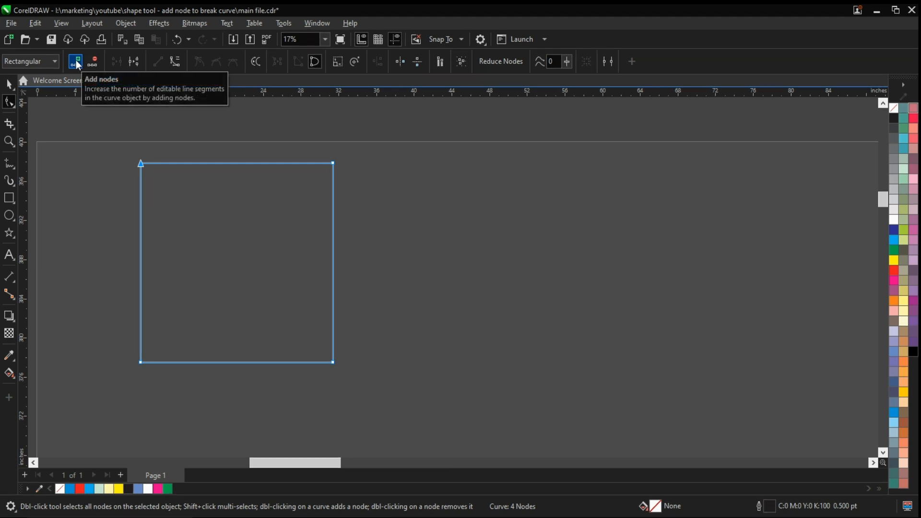
pyautogui.scroll(2, 233, 171)
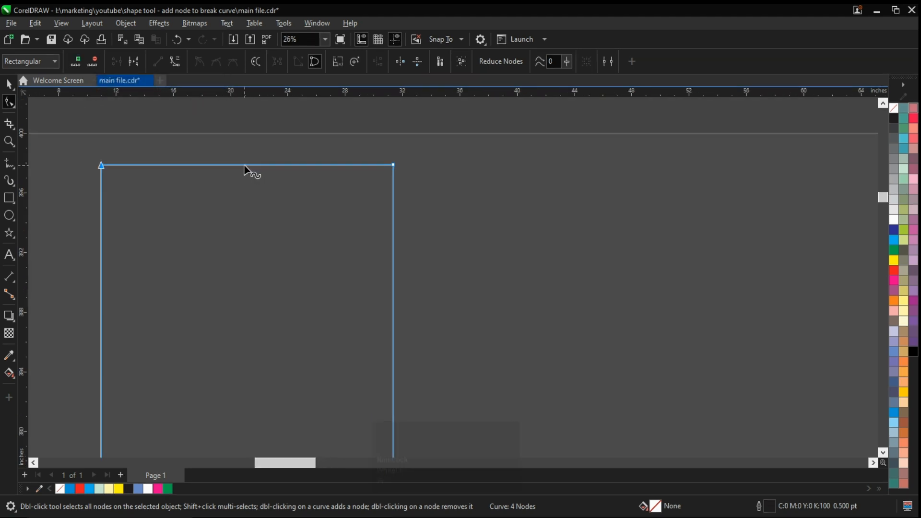
pyautogui.click(242, 166)
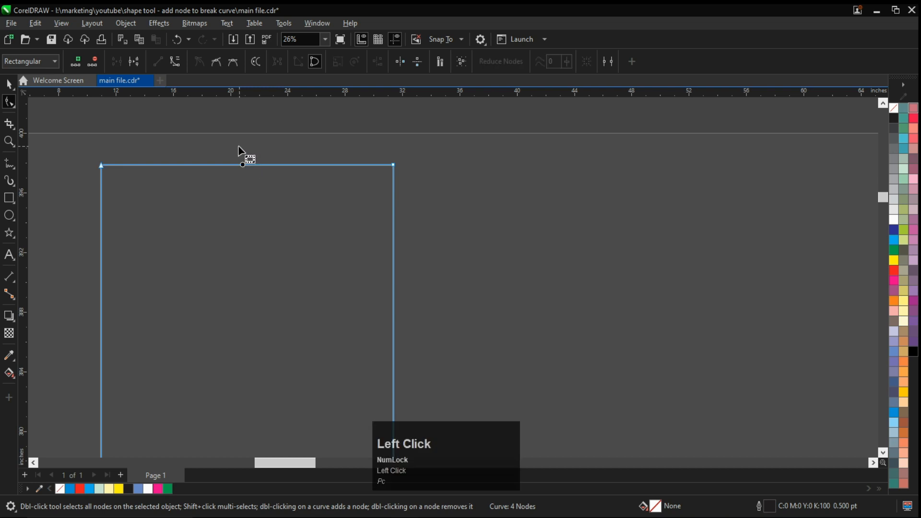
pyautogui.scroll(3, 243, 166)
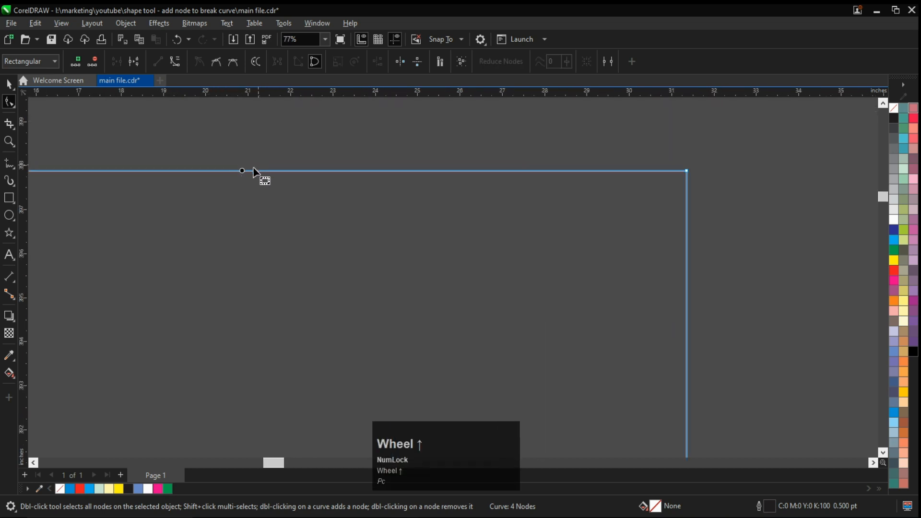
pyautogui.scroll(-3, 243, 189)
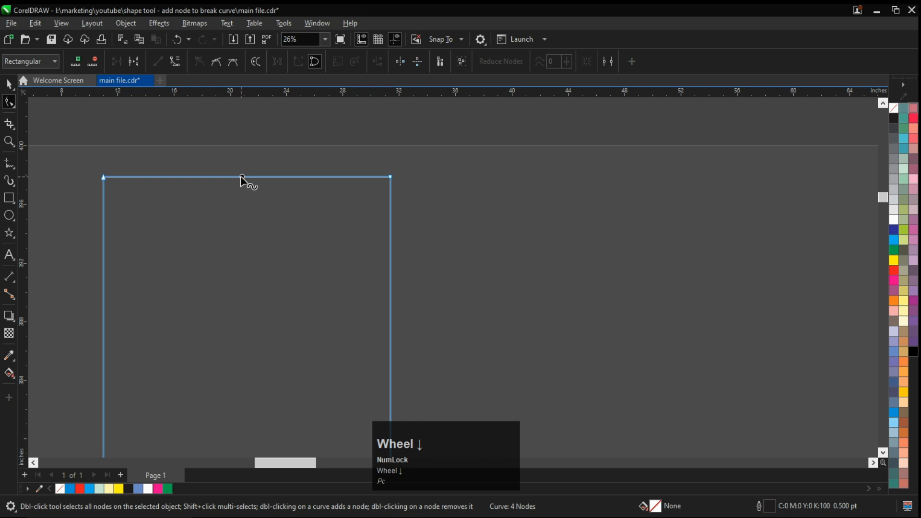
# Step: Shift the square's top edge upward from the marked point, and undo the move
pyautogui.scroll(-1, 242, 178)
pyautogui.moveTo(243, 176); pyautogui.dragTo(243, 146)
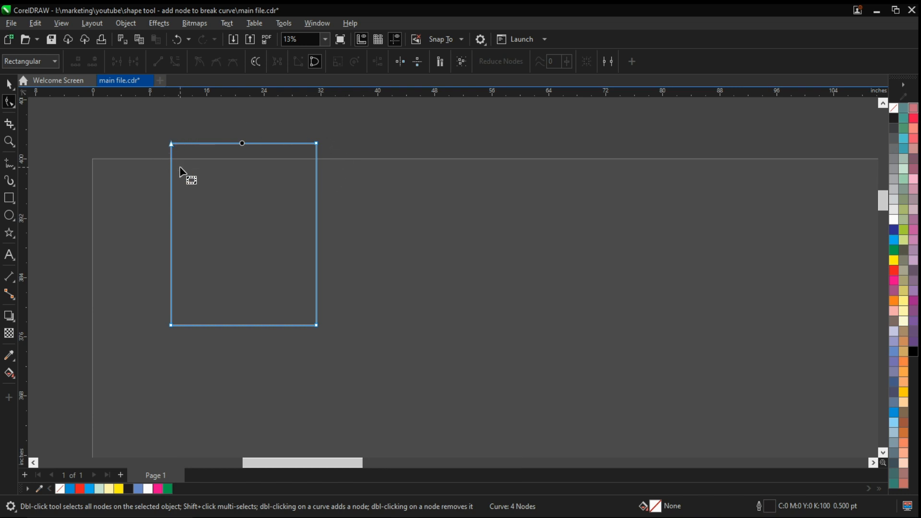
pyautogui.scroll(-1, 181, 171)
pyautogui.hotkey('ctrl', 'z')
# Step: Mark a point near the middle of the square's right edge and shift that edge slightly outward and down
pyautogui.scroll(3, 284, 234)
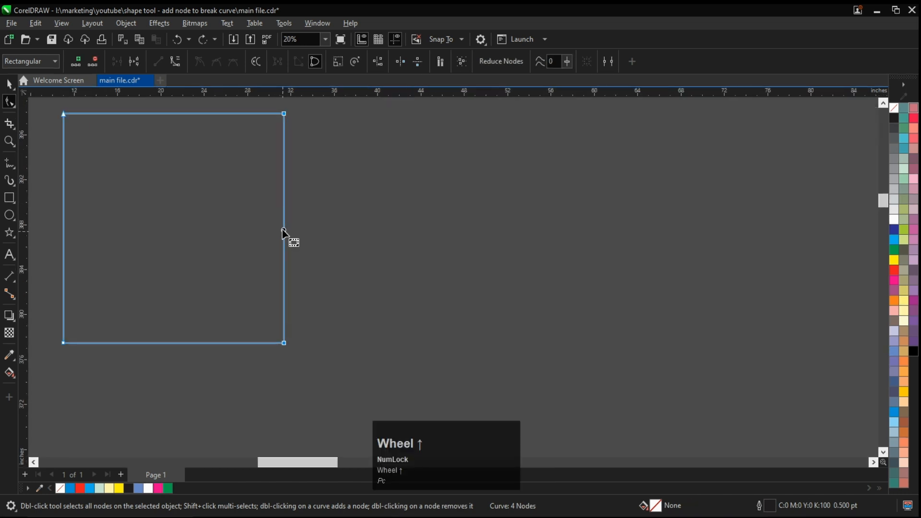
pyautogui.click(283, 216)
pyautogui.scroll(1, 283, 217)
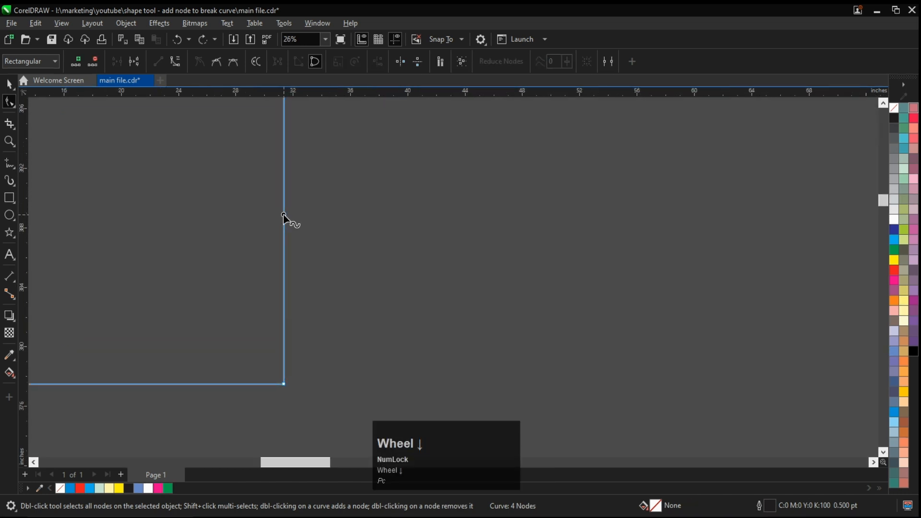
pyautogui.scroll(-1, 283, 216)
pyautogui.moveTo(283, 216)
pyautogui.mouseDown()
pyautogui.moveTo(299, 226)
pyautogui.moveTo(448, 225)
pyautogui.moveTo(286, 226)
pyautogui.mouseUp()
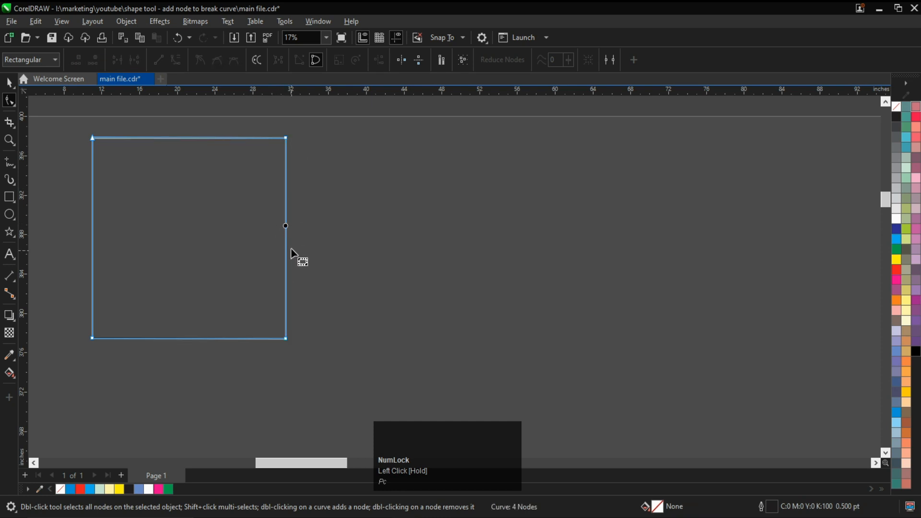
# Step: Add a node at the marked point in the middle of the square's right edge
pyautogui.scroll(3, 284, 226)
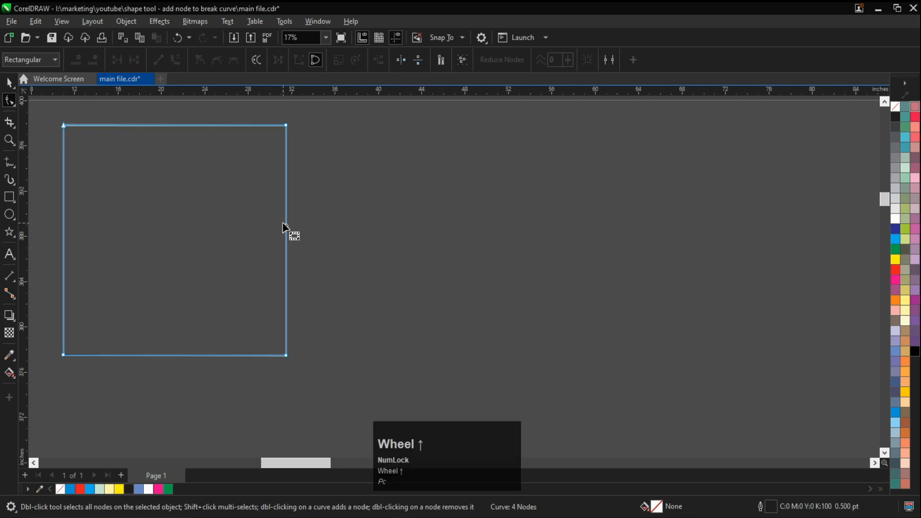
pyautogui.hscroll(-2, 284, 226)
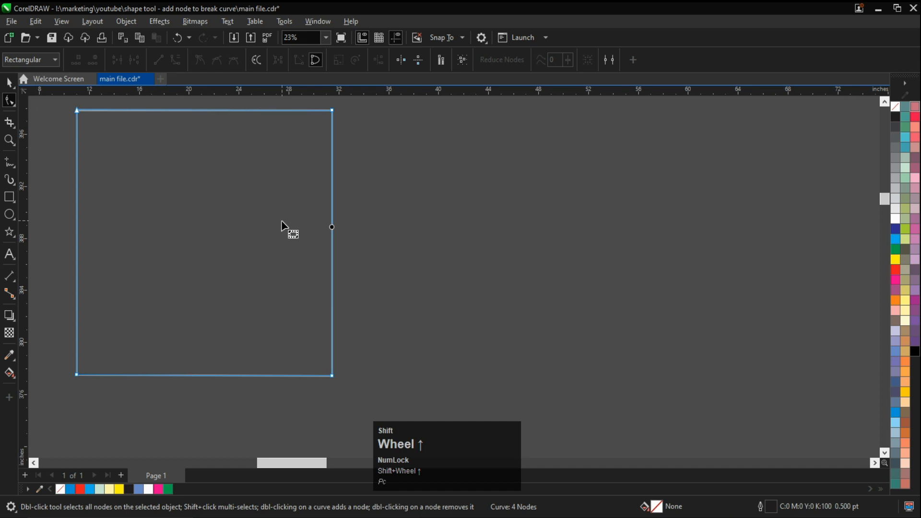
pyautogui.click(332, 229)
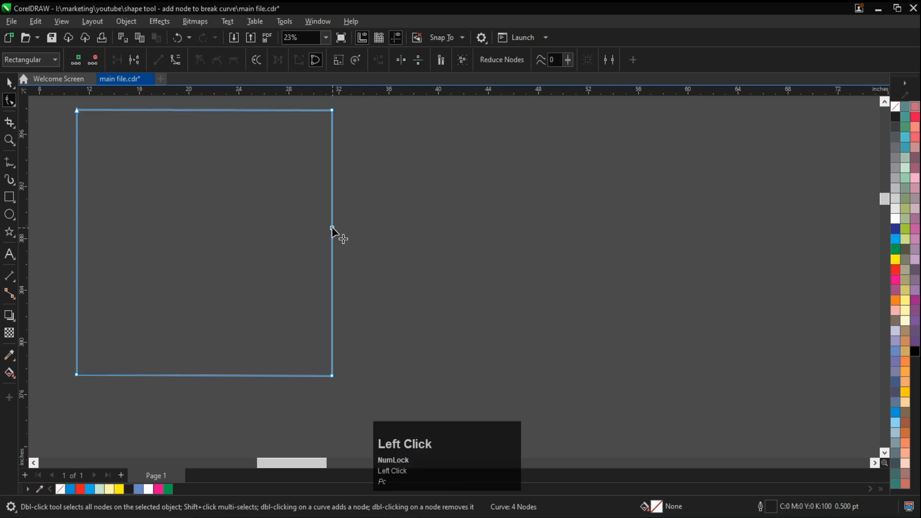
# Step: Pull the new right-edge node outward to the right to form a pointed side, and undo the move
pyautogui.moveTo(331, 227); pyautogui.dragTo(443, 241)
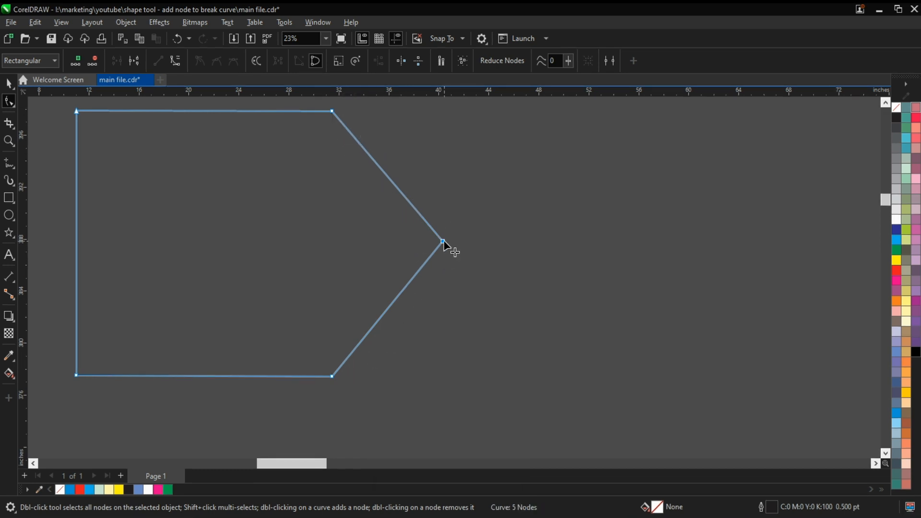
pyautogui.scroll(-1, 208, 147)
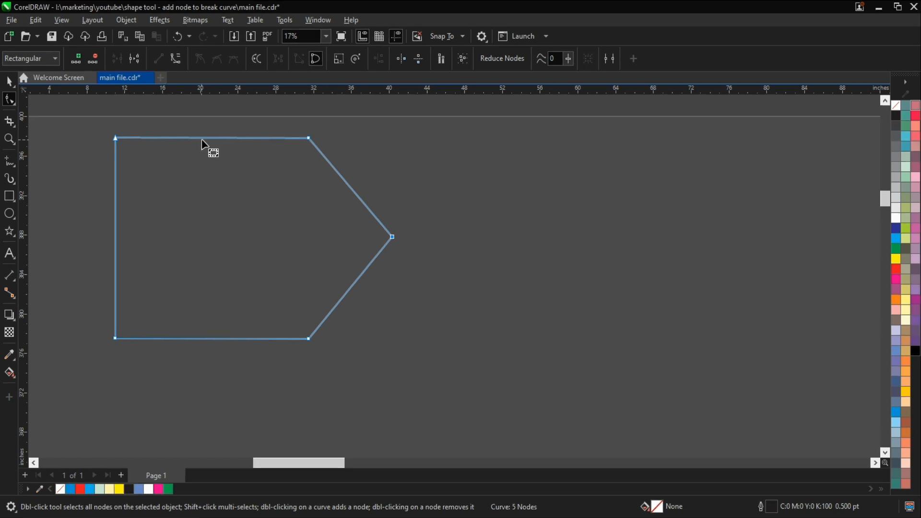
pyautogui.hotkey('ctrl', 'z')
pyautogui.scroll(1, 271, 211)
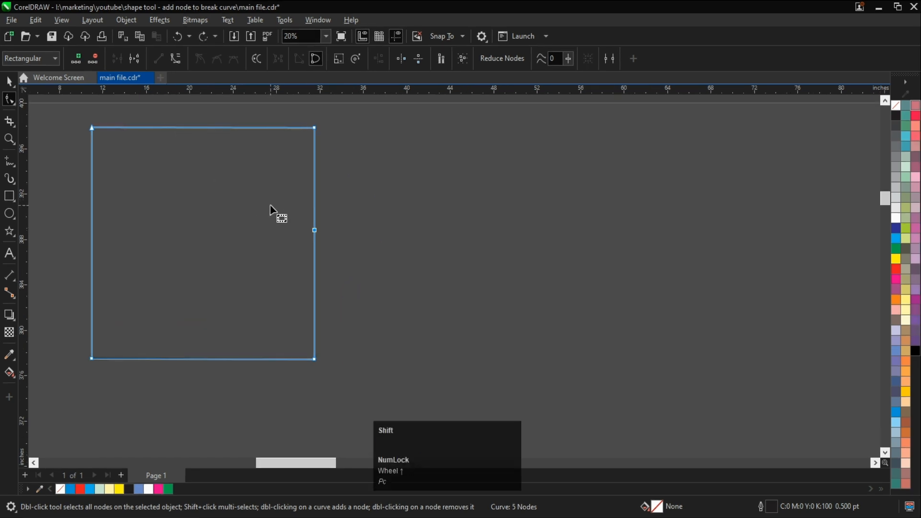
# Step: Mark a point near the middle of the square's top edge and add a node there
pyautogui.hscroll(-1, 271, 211)
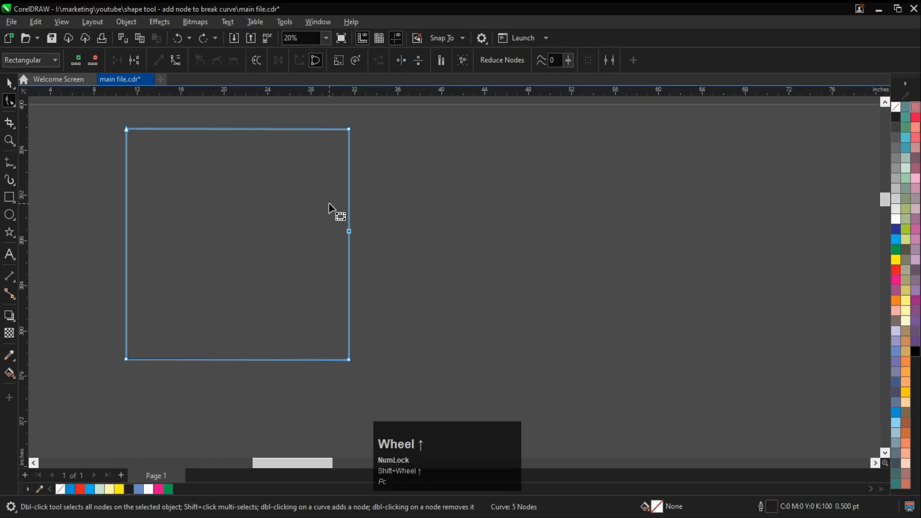
pyautogui.click(233, 130)
pyautogui.scroll(6, 233, 130)
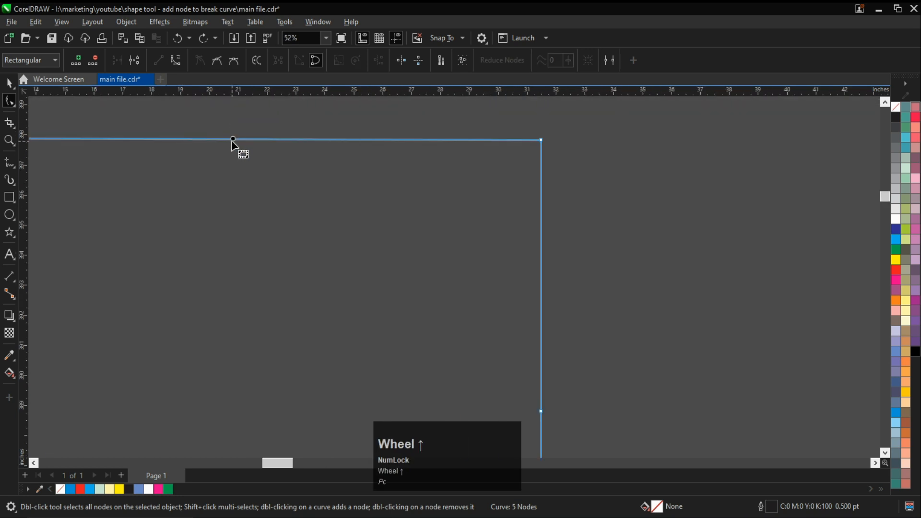
pyautogui.hscroll(-2, 232, 141)
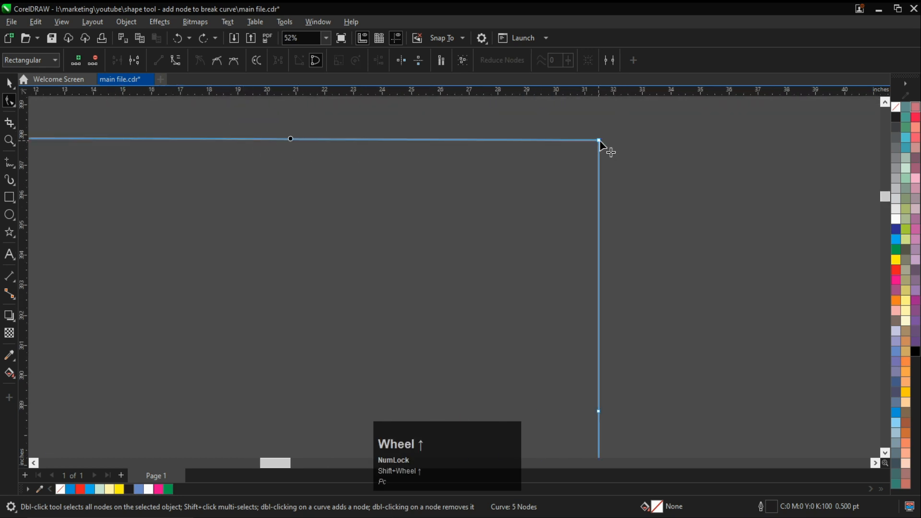
pyautogui.scroll(2, 290, 140)
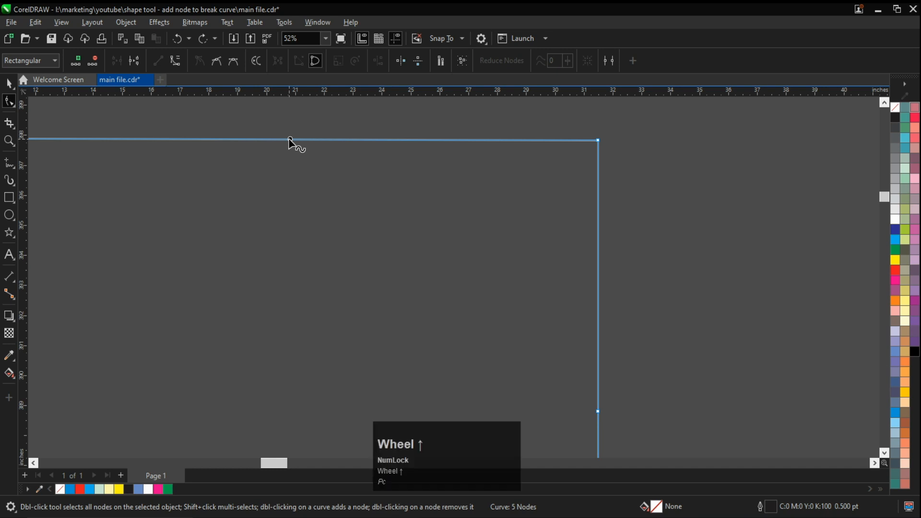
pyautogui.scroll(-2, 291, 140)
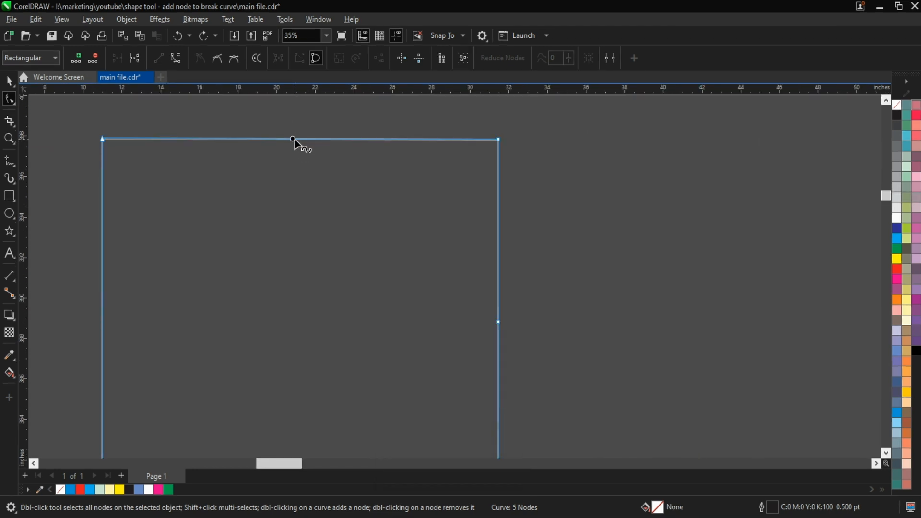
pyautogui.click(77, 59)
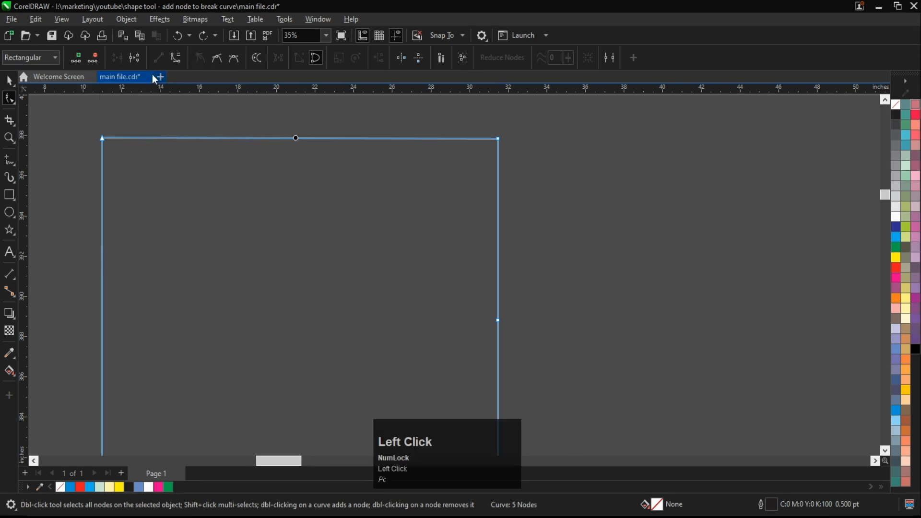
pyautogui.click(80, 57)
pyautogui.scroll(2, 299, 146)
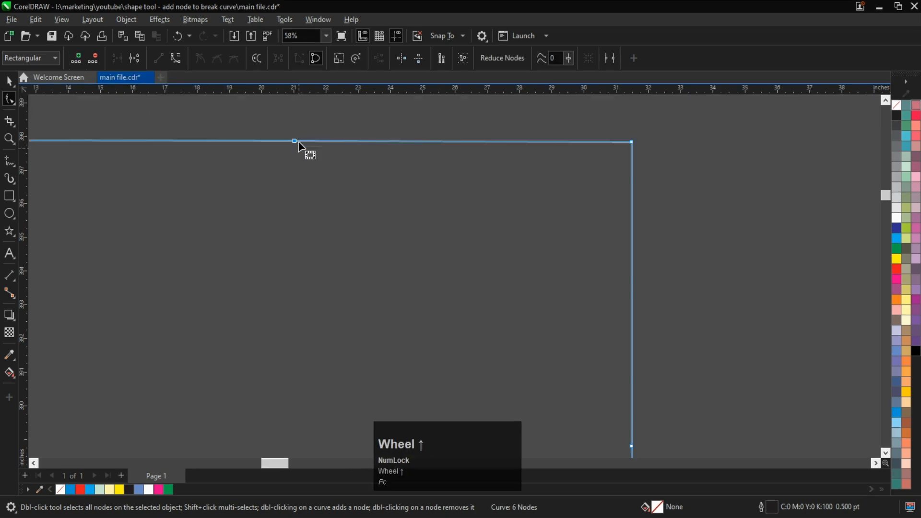
pyautogui.scroll(-4, 277, 140)
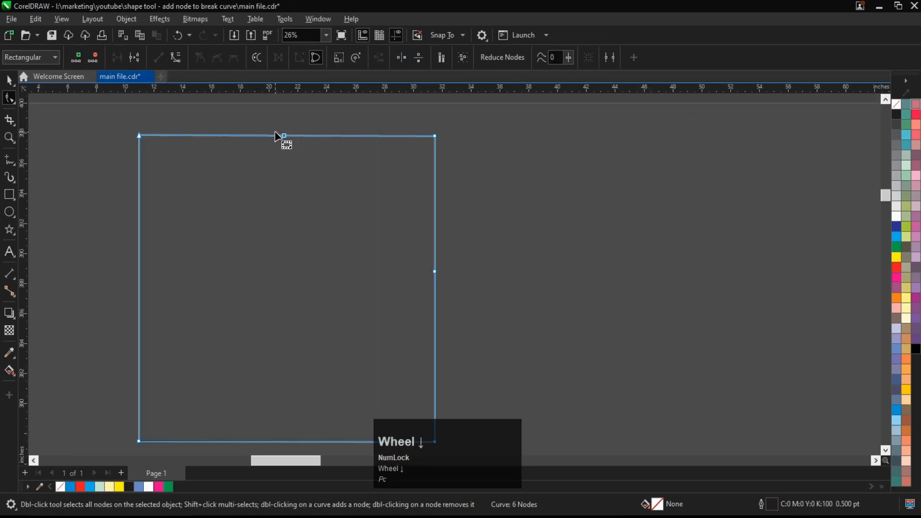
# Step: Pull the middle nodes of the square's top and right edges inward toward the centre
pyautogui.moveTo(269, 124); pyautogui.dragTo(287, 235)
pyautogui.scroll(-1, 271, 201)
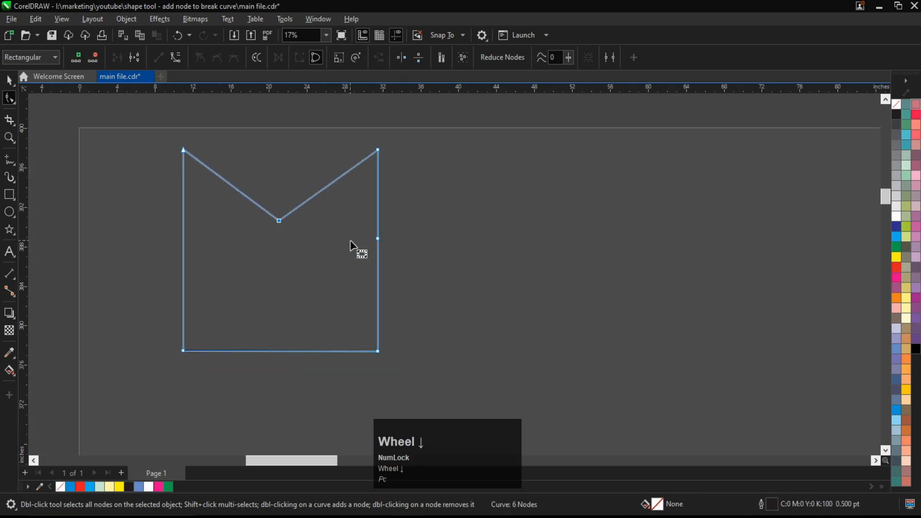
pyautogui.moveTo(377, 243); pyautogui.dragTo(284, 257)
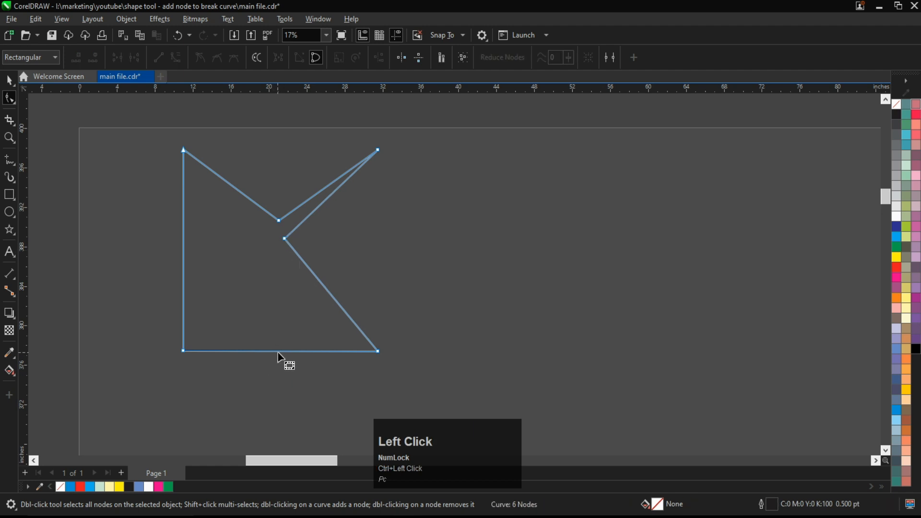
# Step: Add nodes at the middle of the shape's bottom and left edges and pull both inward to the centre
pyautogui.moveTo(279, 350); pyautogui.dragTo(281, 251)
pyautogui.click(184, 243)
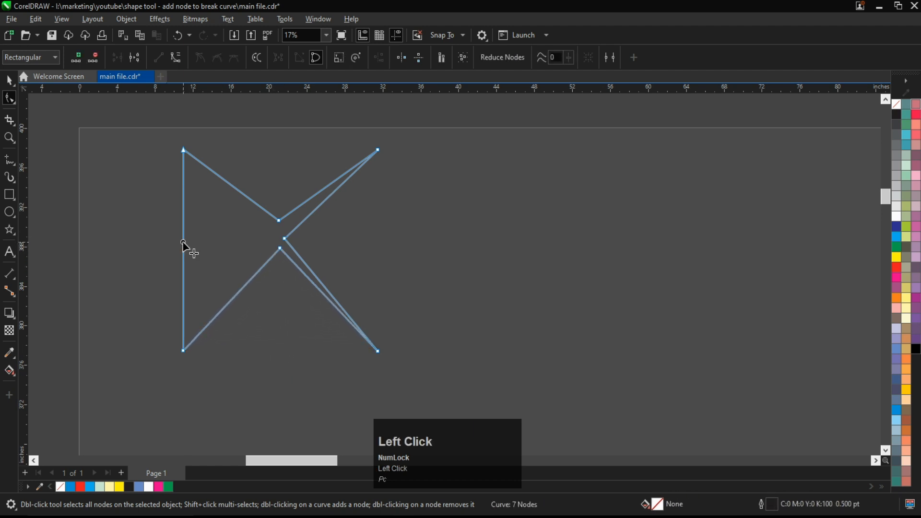
pyautogui.moveTo(184, 243); pyautogui.dragTo(282, 244)
# Step: Move the finished star-like shape far to the right, just above the page's top edge
pyautogui.scroll(-1, 194, 263)
pyautogui.scroll(-1, 193, 263)
pyautogui.click(10, 81)
pyautogui.scroll(-2, 124, 185)
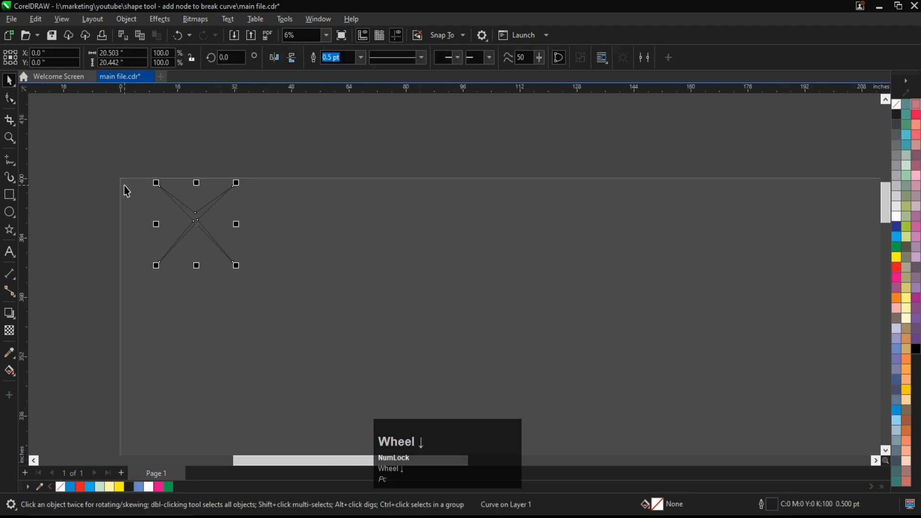
pyautogui.moveTo(195, 220); pyautogui.dragTo(704, 138)
# Step: Draw a new square about 22 inches wide near the page's upper-left corner
pyautogui.scroll(4, 117, 203)
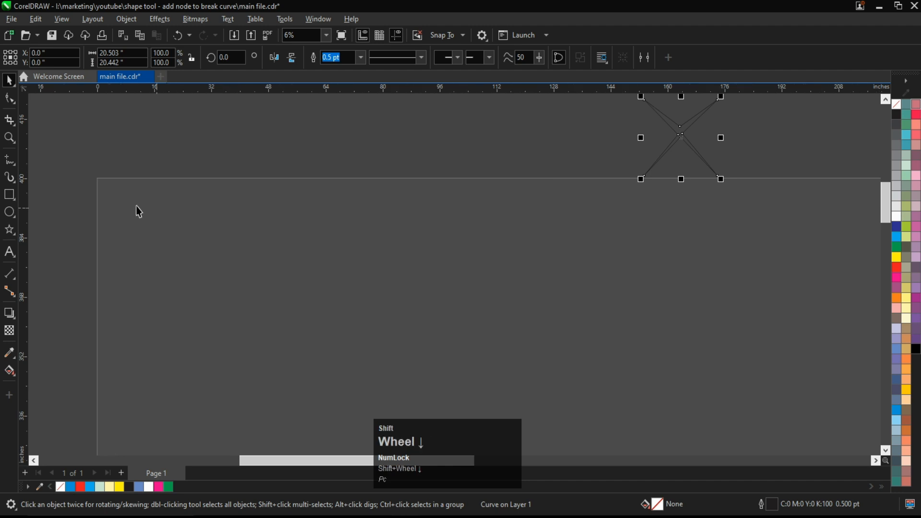
pyautogui.click(10, 195)
pyautogui.moveTo(141, 161); pyautogui.dragTo(351, 343)
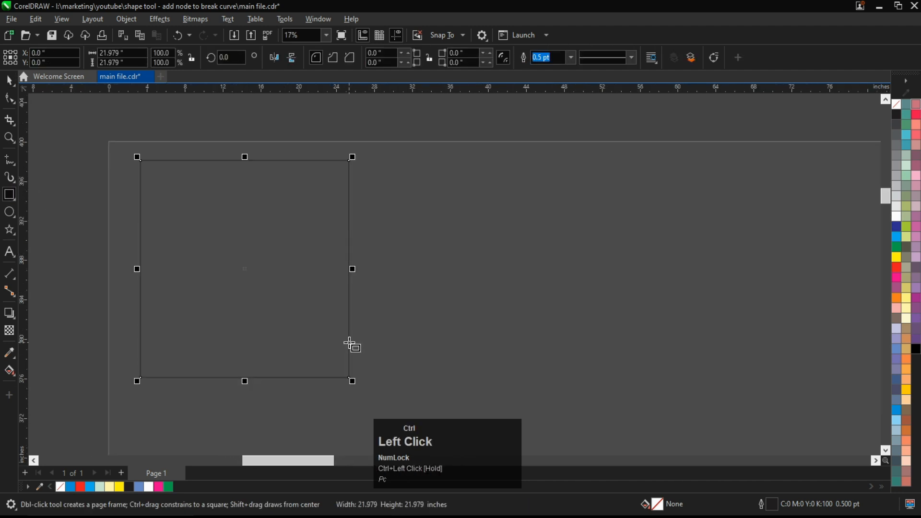
pyautogui.scroll(2, 199, 187)
pyautogui.scroll(-1, 201, 188)
pyautogui.scroll(-1, 201, 188)
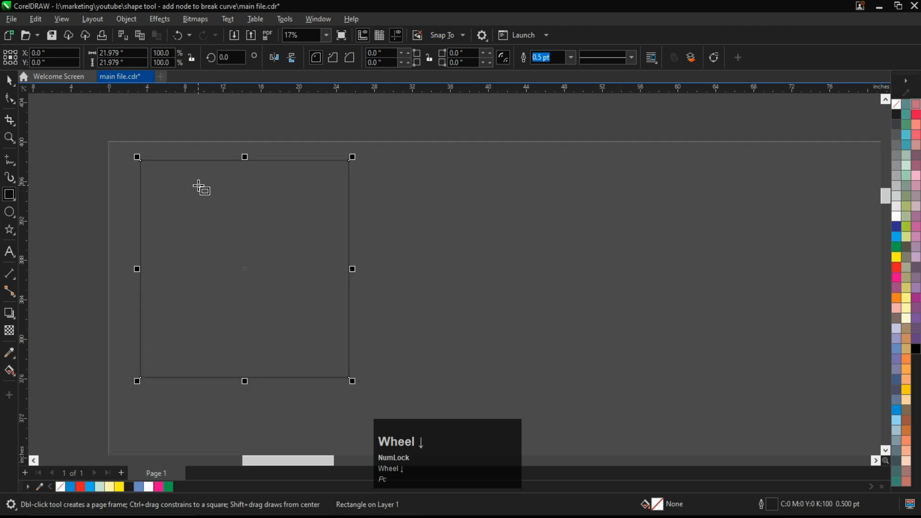
pyautogui.hscroll(1, 200, 188)
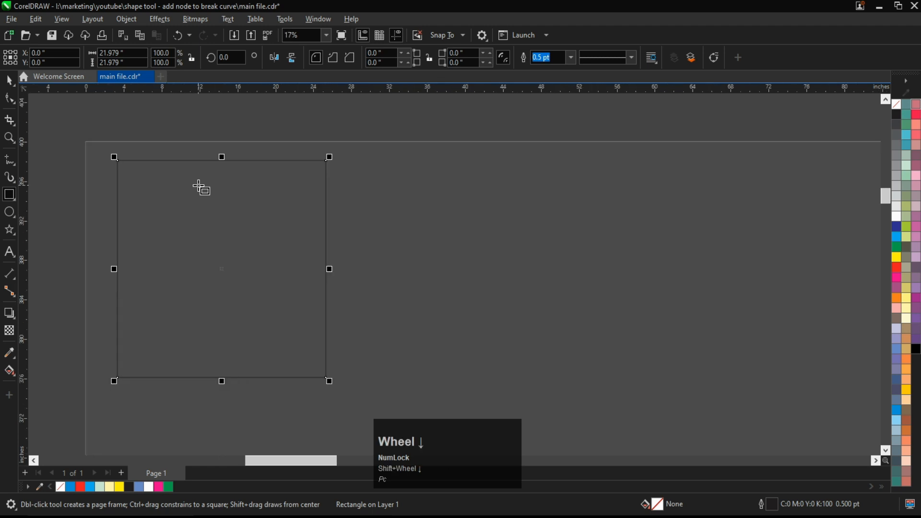
# Step: Convert the new square to curves for node editing with the Shape tool
pyautogui.click(10, 98)
pyautogui.hotkey('ctrl', 'q')
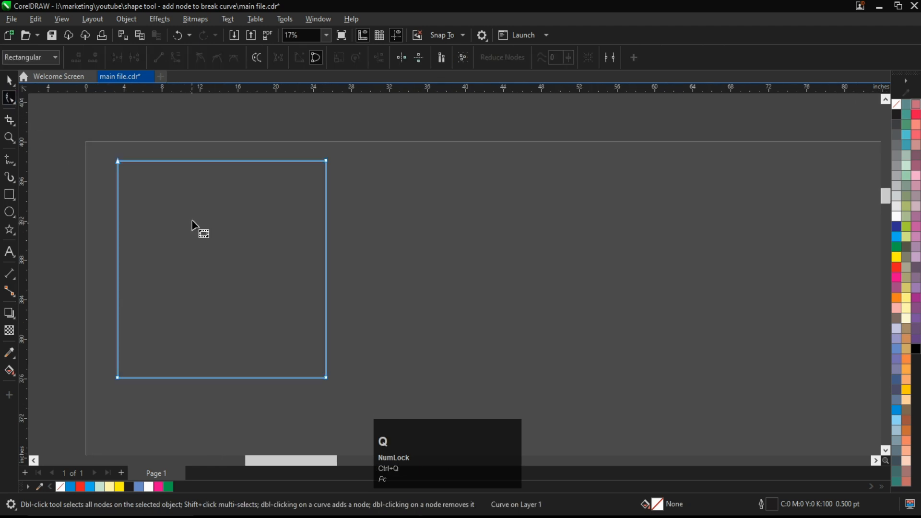
pyautogui.hscroll(-2, 217, 188)
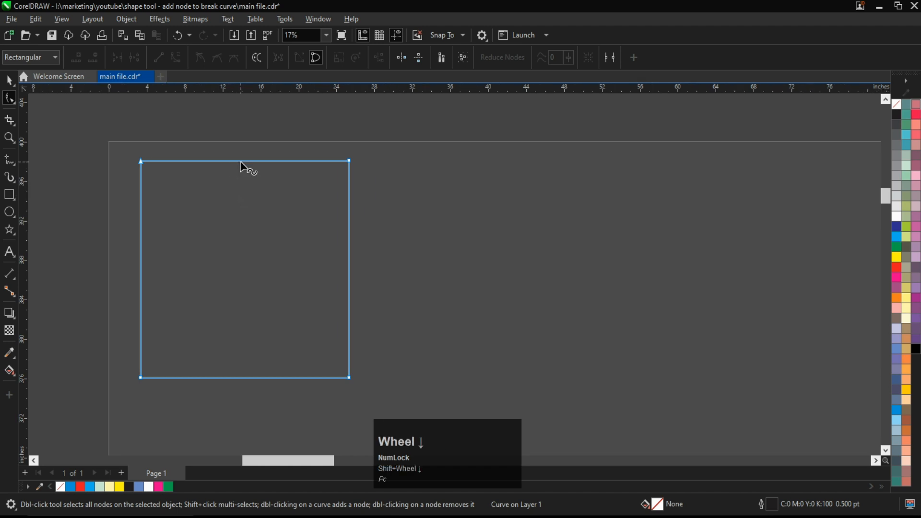
pyautogui.scroll(2, 226, 161)
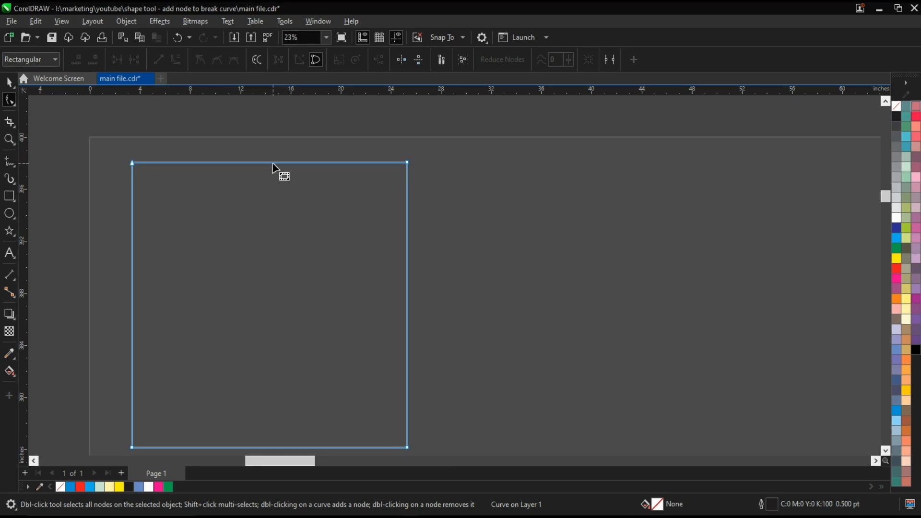
pyautogui.scroll(-1, 275, 168)
pyautogui.scroll(-1, 270, 165)
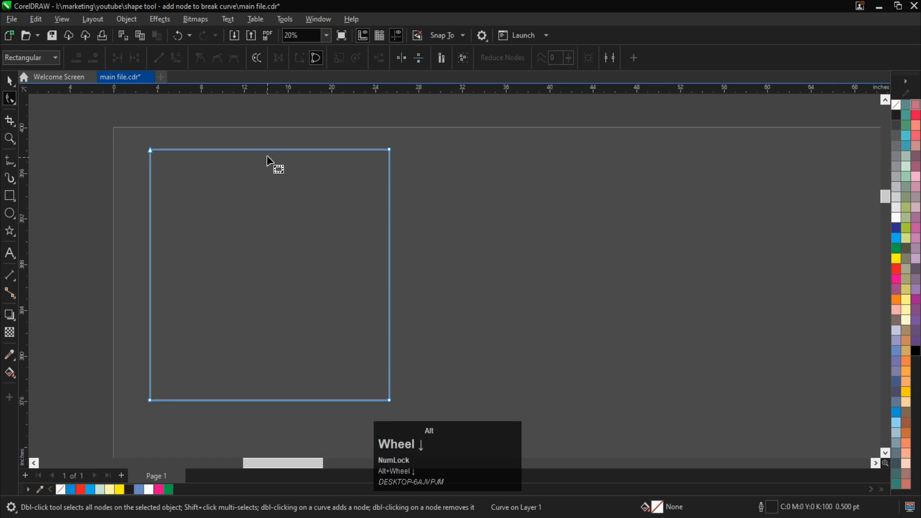
# Step: Add a parallel dimension along the square's top edge, placing the dimension line just inside the square
pyautogui.click(9, 277)
pyautogui.scroll(2, 174, 160)
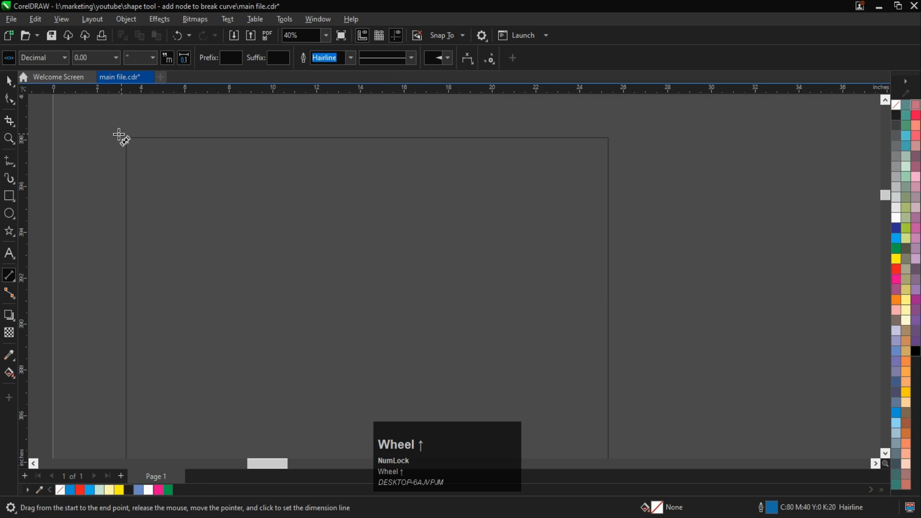
pyautogui.moveTo(127, 140); pyautogui.dragTo(611, 140)
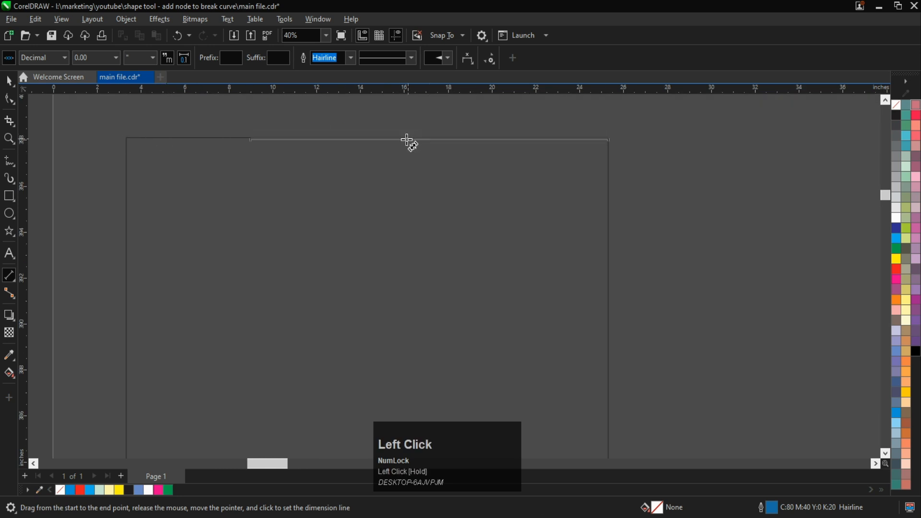
pyautogui.click(412, 196)
pyautogui.scroll(2, 385, 179)
pyautogui.scroll(-5, 381, 178)
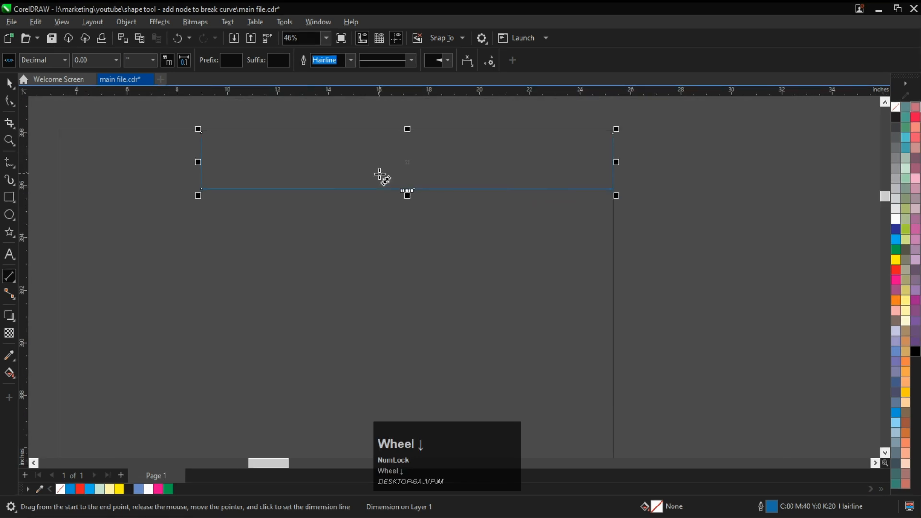
pyautogui.scroll(2, 367, 178)
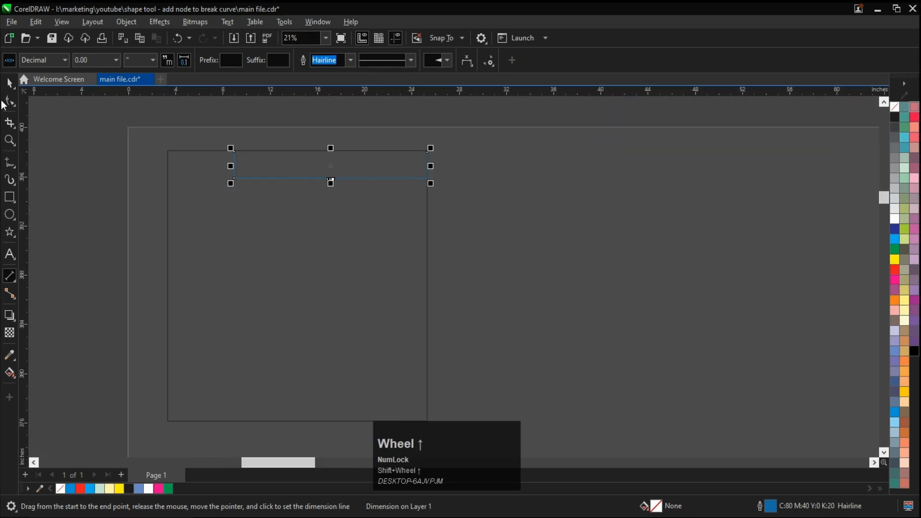
# Step: Remove the dimension line from the square's top edge
pyautogui.click(9, 83)
pyautogui.click(339, 185)
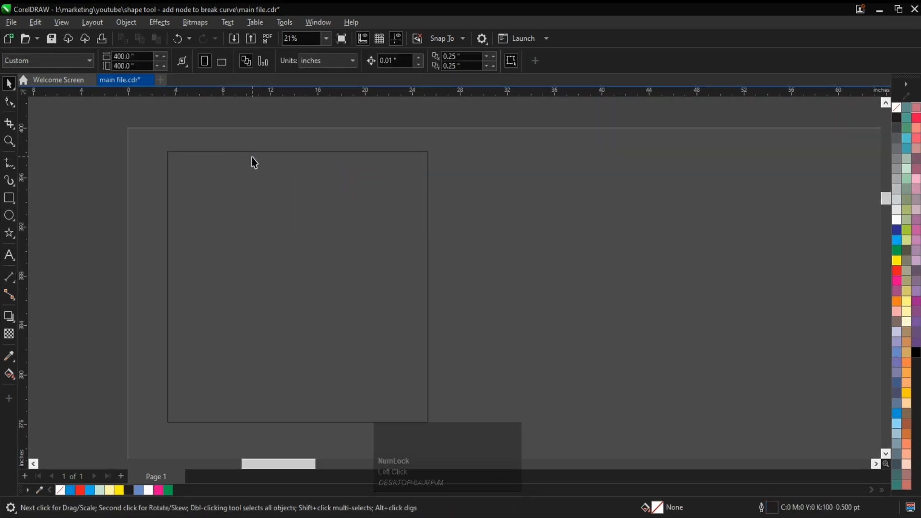
pyautogui.scroll(-1, 248, 160)
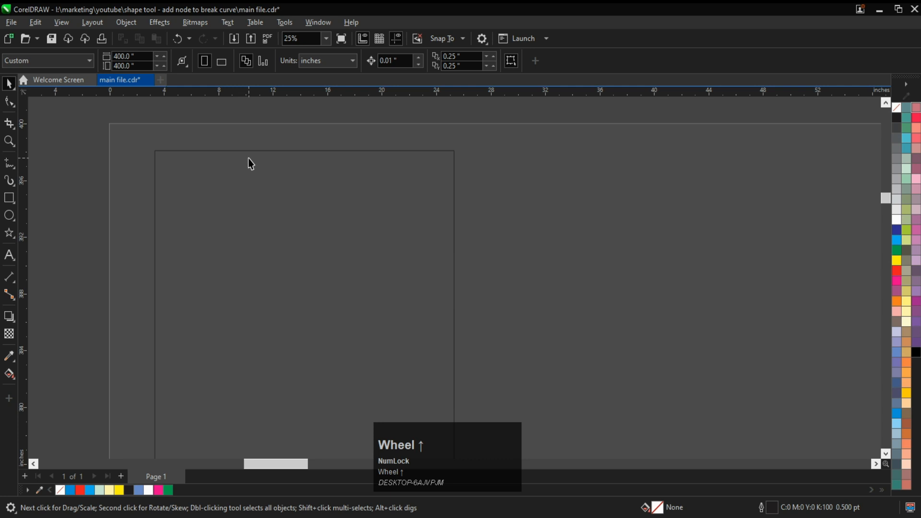
# Step: Select the square's two top corner nodes with the Shape tool in Rectangular selection mode
pyautogui.click(13, 104)
pyautogui.click(197, 182)
pyautogui.hscroll(2, 197, 182)
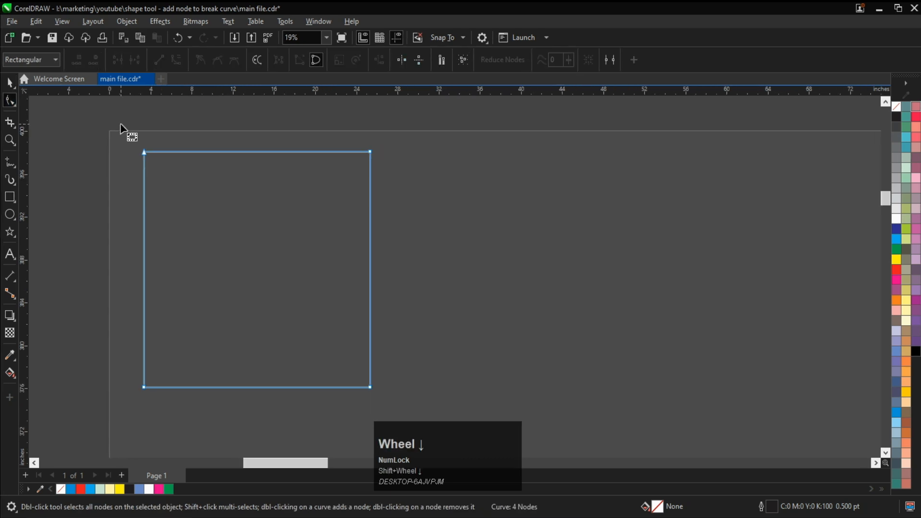
pyautogui.moveTo(121, 130); pyautogui.dragTo(398, 188)
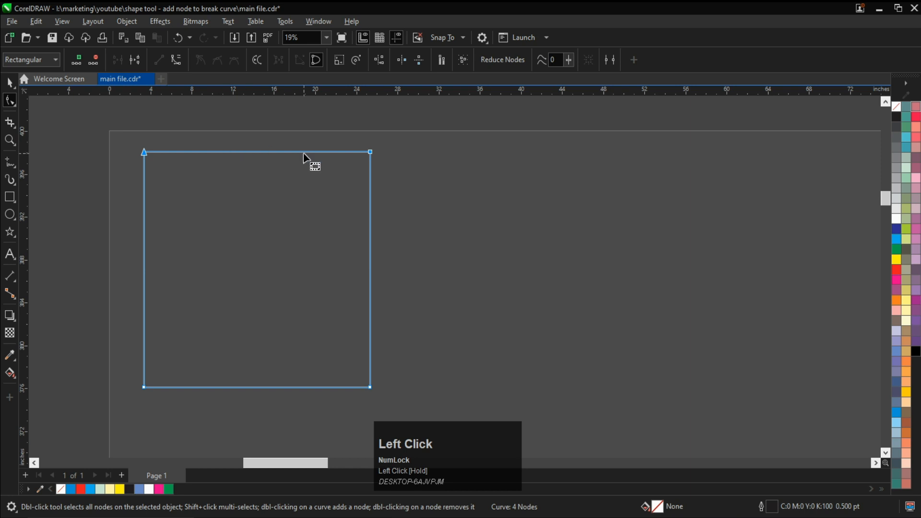
# Step: Add midpoint nodes from the two selected top corner nodes, and undo the addition
pyautogui.click(78, 60)
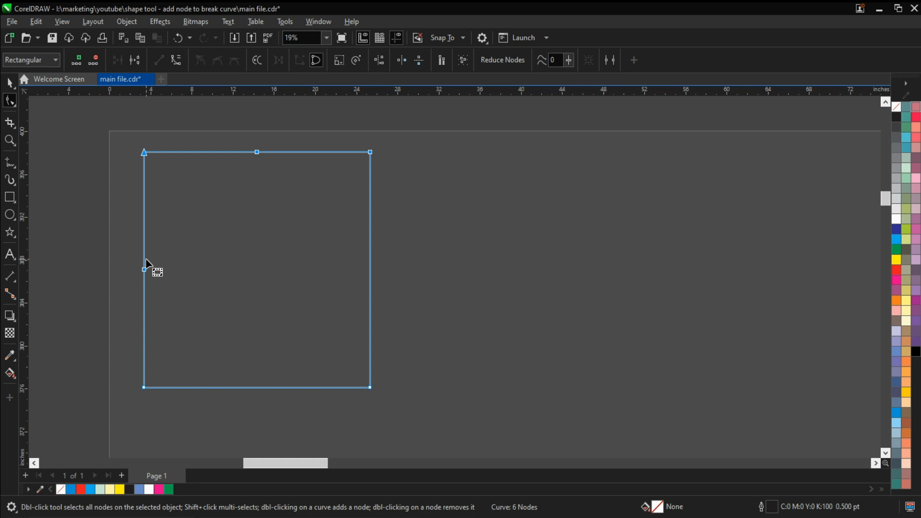
pyautogui.scroll(-1, 160, 243)
pyautogui.hotkey('ctrl', 'z')
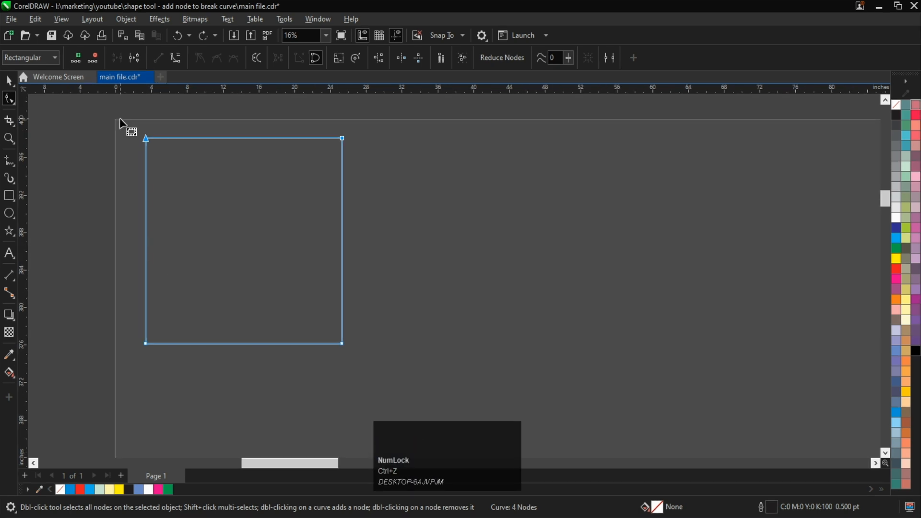
# Step: Select all four corner nodes of the square and add a node at the midpoint of every edge
pyautogui.moveTo(120, 125); pyautogui.dragTo(373, 374)
pyautogui.hscroll(1, 162, 255)
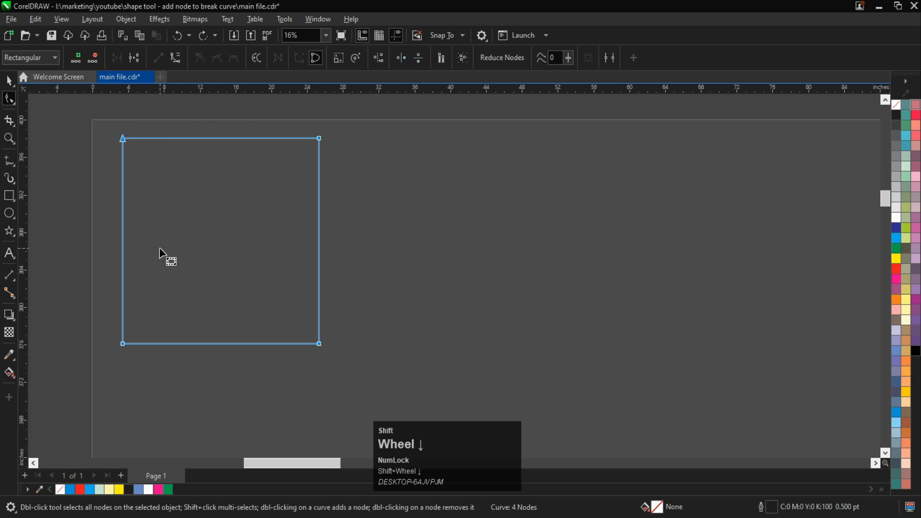
pyautogui.click(75, 59)
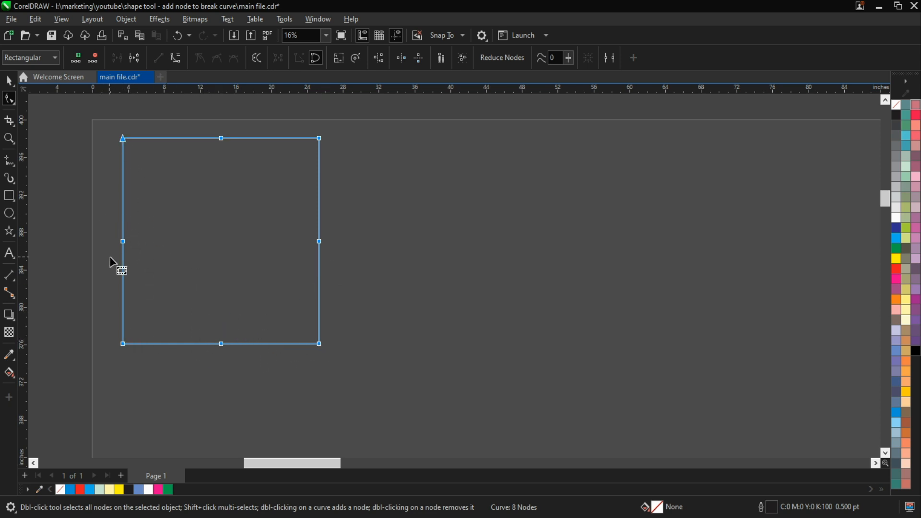
# Step: Select only the midpoint nodes on the square's left and right edges
pyautogui.scroll(-1, 228, 262)
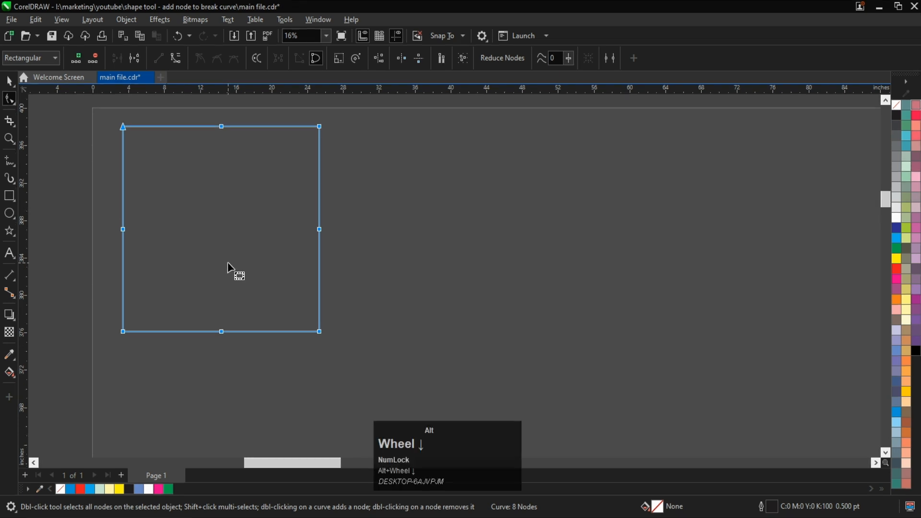
pyautogui.moveTo(53, 202); pyautogui.dragTo(404, 275)
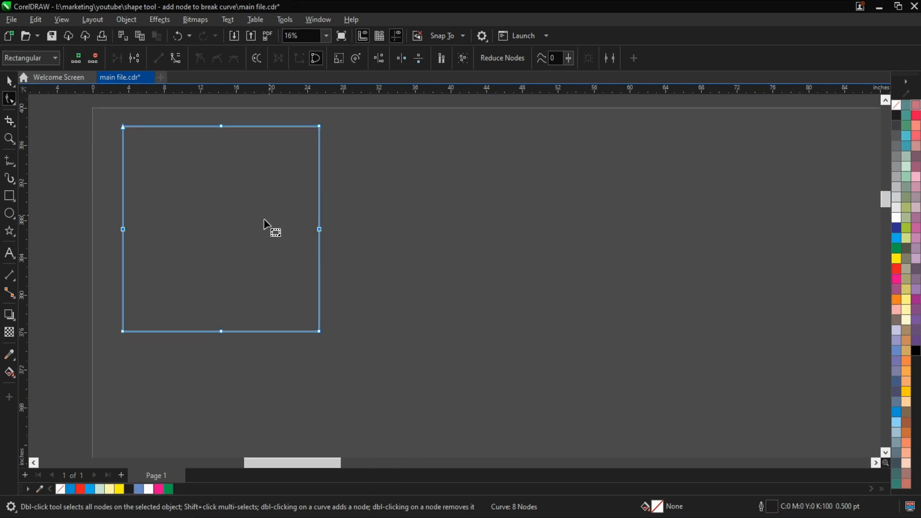
pyautogui.moveTo(110, 207); pyautogui.dragTo(338, 248)
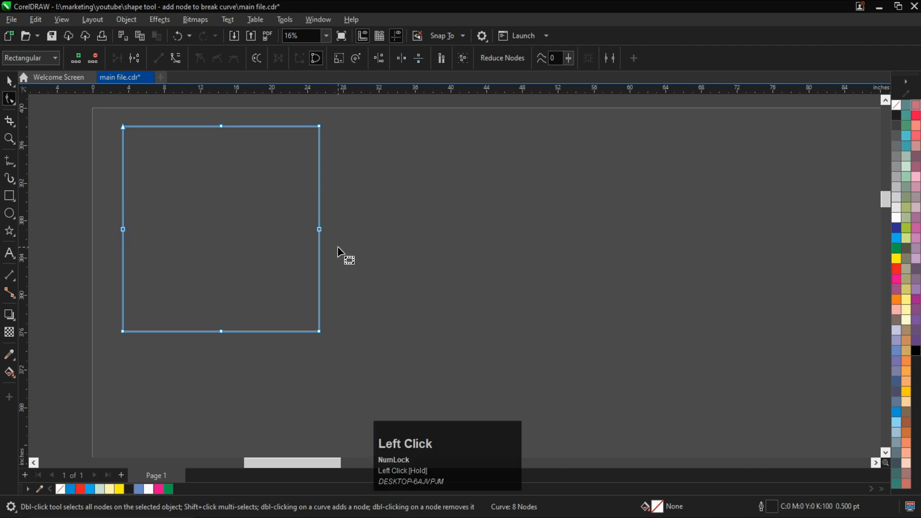
# Step: Delete the square's left and right midpoint nodes, and move the top and bottom midpoint nodes down to form a chevron
pyautogui.click(94, 59)
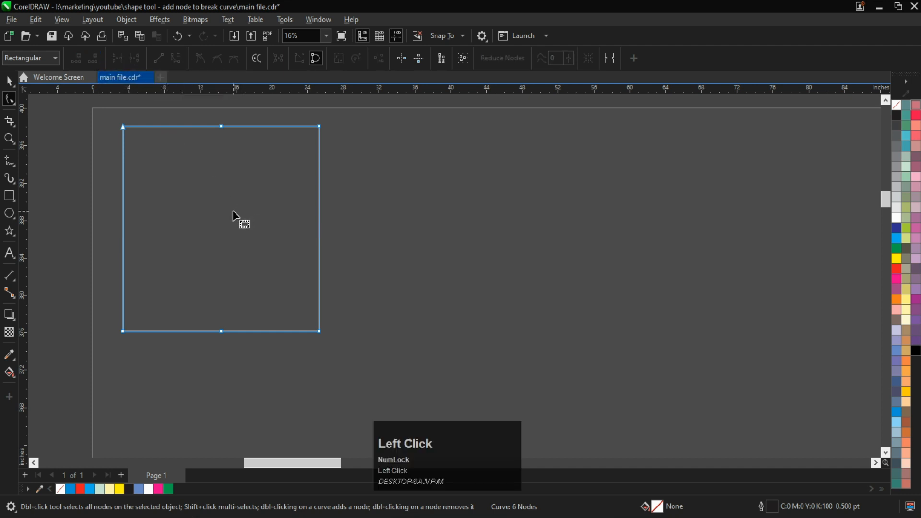
pyautogui.scroll(-2, 234, 211)
pyautogui.moveTo(207, 104); pyautogui.dragTo(225, 371)
pyautogui.scroll(-2, 219, 350)
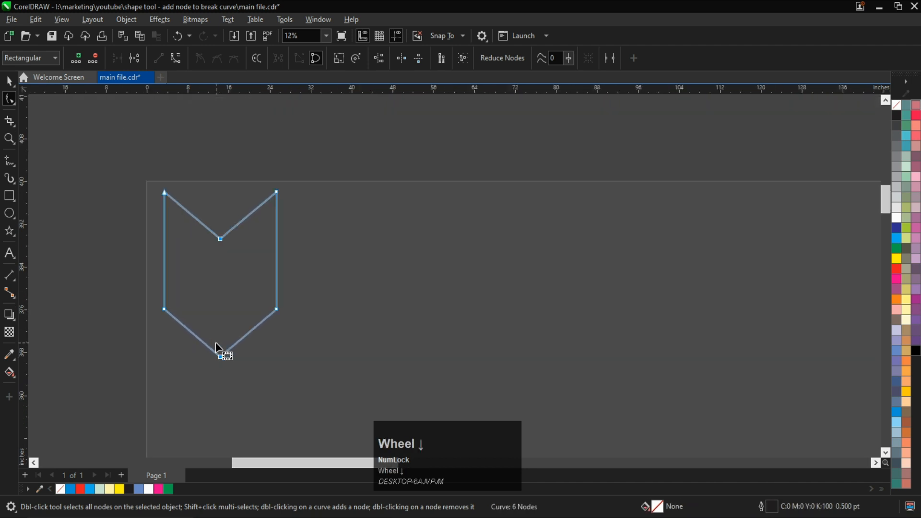
# Step: Move the chevron shape above the page, into the gap between the other finished shapes
pyautogui.click(9, 80)
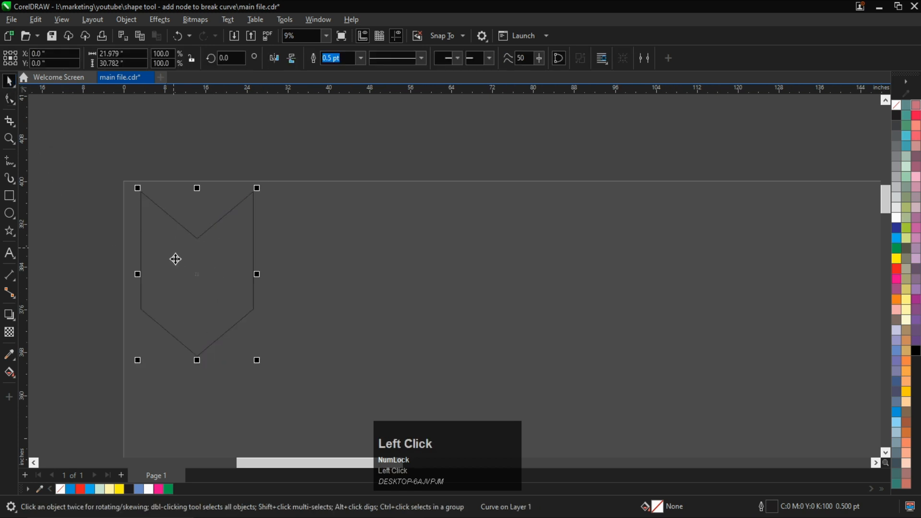
pyautogui.scroll(2, 194, 258)
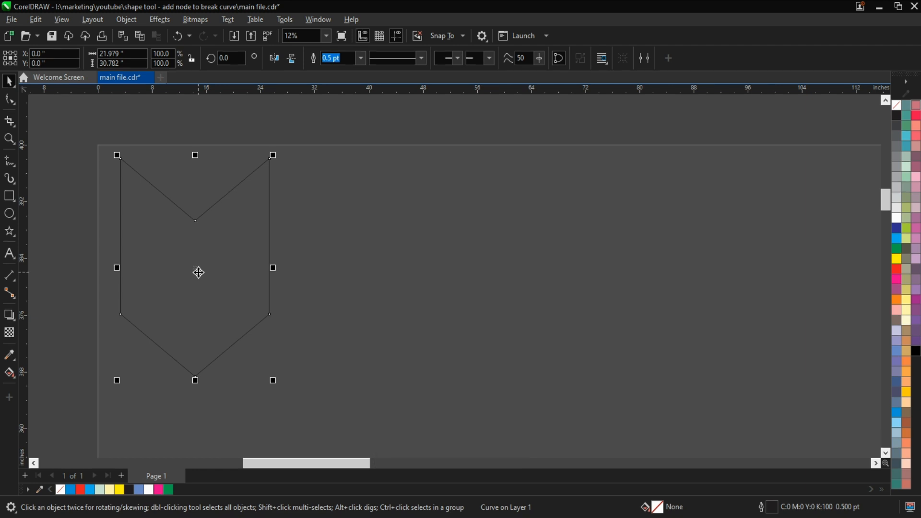
pyautogui.scroll(-3, 198, 267)
pyautogui.moveTo(199, 262); pyautogui.dragTo(740, 166)
pyautogui.hscroll(1, 157, 154)
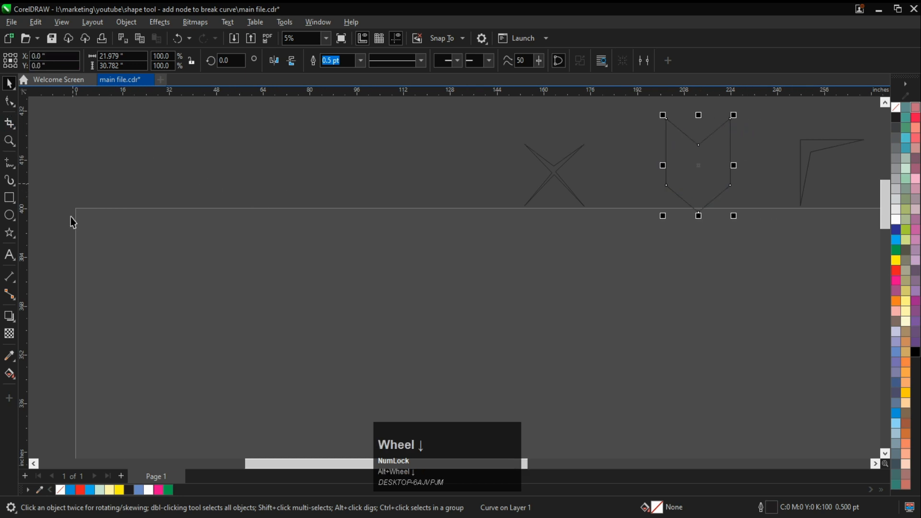
# Step: Draw a quarter pie about 24.3 inches wide and change it to a full circle about 48.6 inches across
pyautogui.click(9, 215)
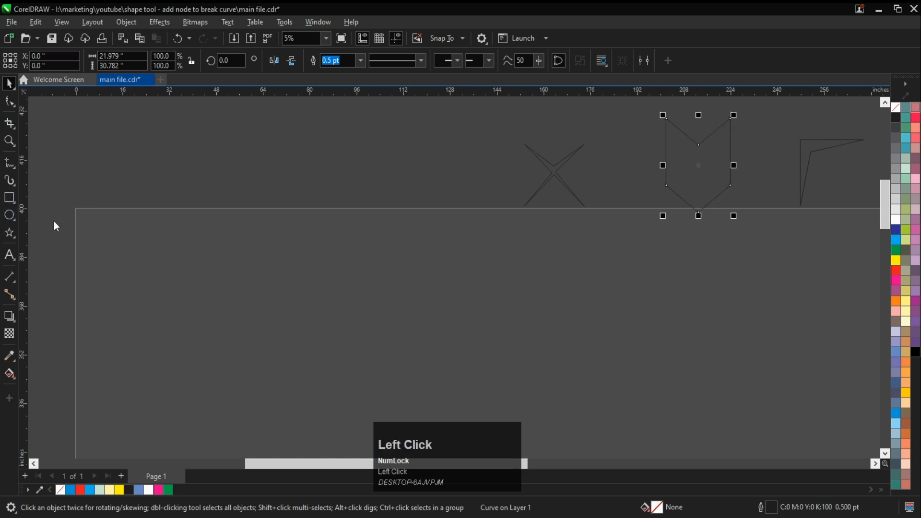
pyautogui.moveTo(136, 219); pyautogui.dragTo(253, 371)
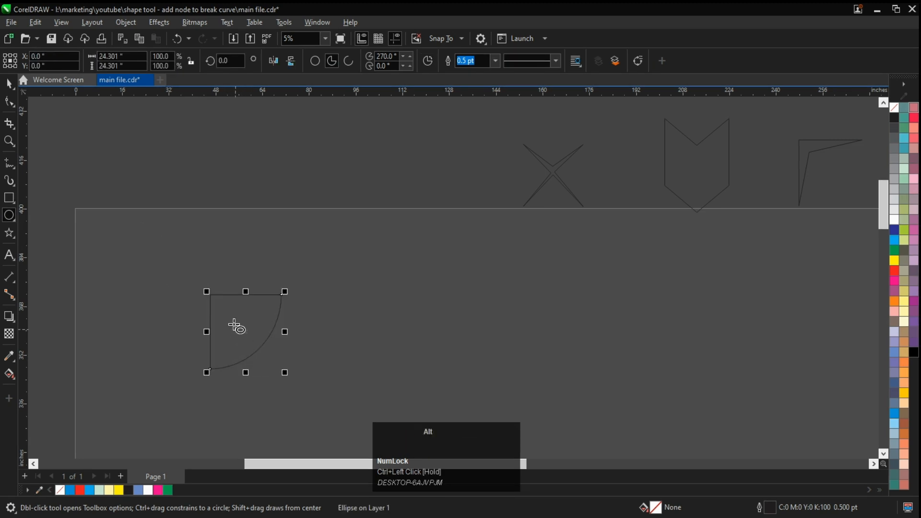
pyautogui.keyDown('alt'); pyautogui.scroll(-2, 236, 325); pyautogui.keyUp('alt')
pyautogui.scroll(3, 229, 240)
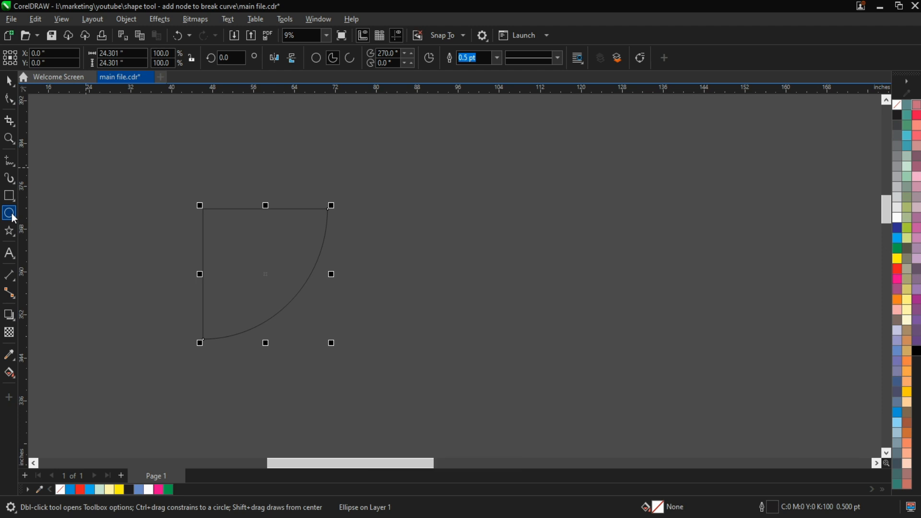
pyautogui.click(316, 61)
pyautogui.scroll(-3, 298, 205)
pyautogui.scroll(1, 235, 204)
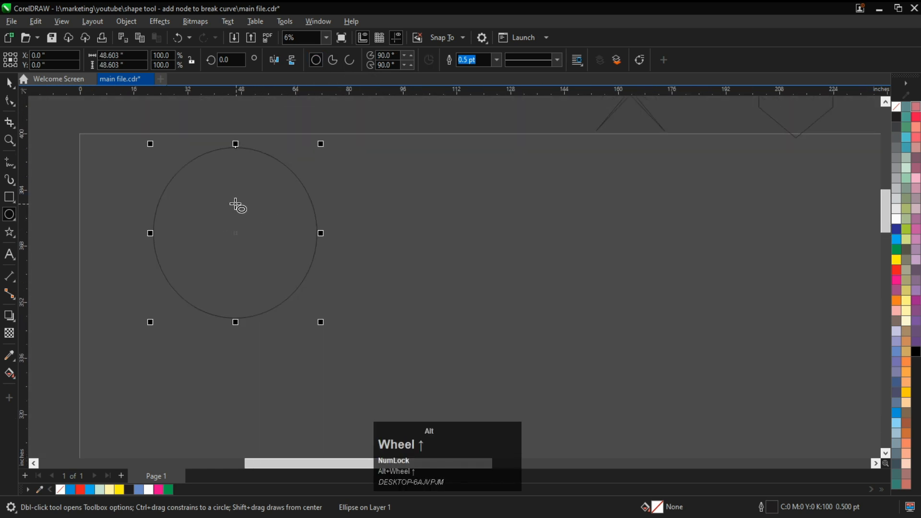
pyautogui.scroll(-1, 231, 203)
pyautogui.hscroll(1, 231, 203)
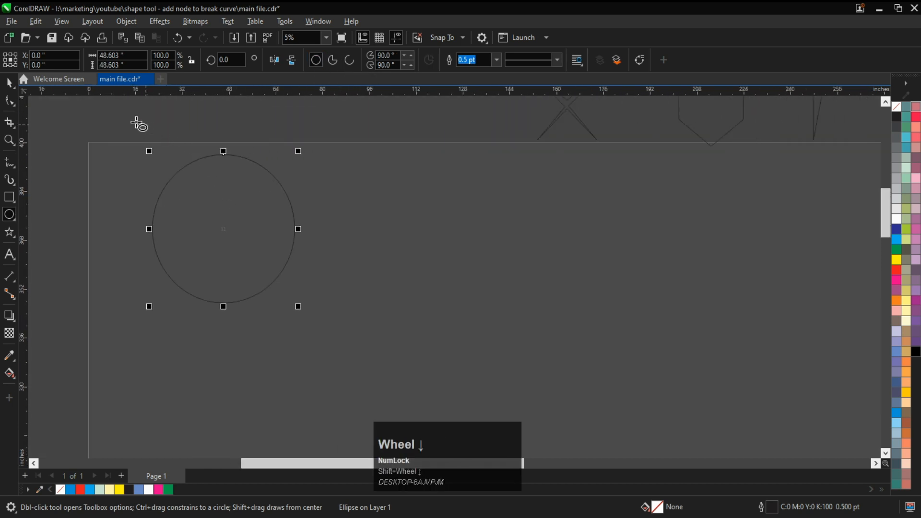
# Step: Convert the circle to curves for node editing with the Shape tool
pyautogui.click(6, 103)
pyautogui.scroll(2, 257, 201)
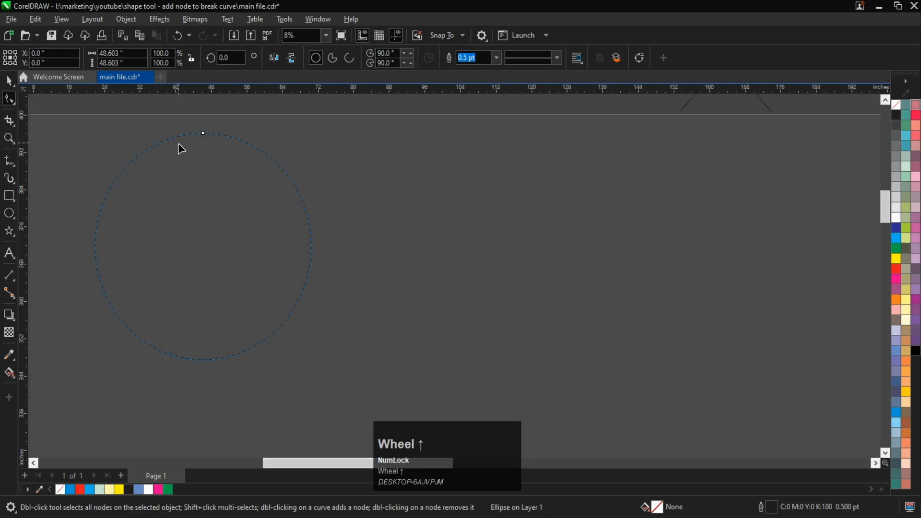
pyautogui.press('ctrl')
pyautogui.hotkey('ctrl', 'q')
pyautogui.scroll(1, 189, 145)
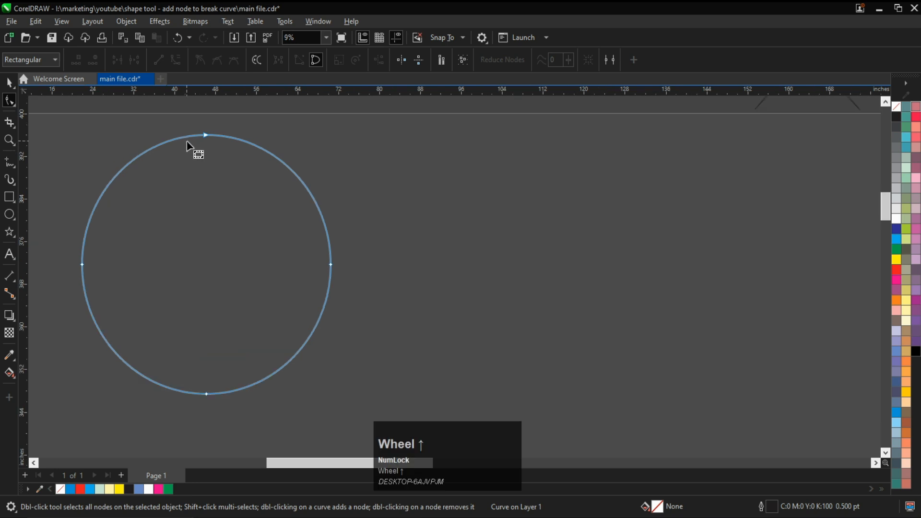
pyautogui.keyDown('shift'); pyautogui.scroll(1, 188, 145); pyautogui.keyUp('shift')
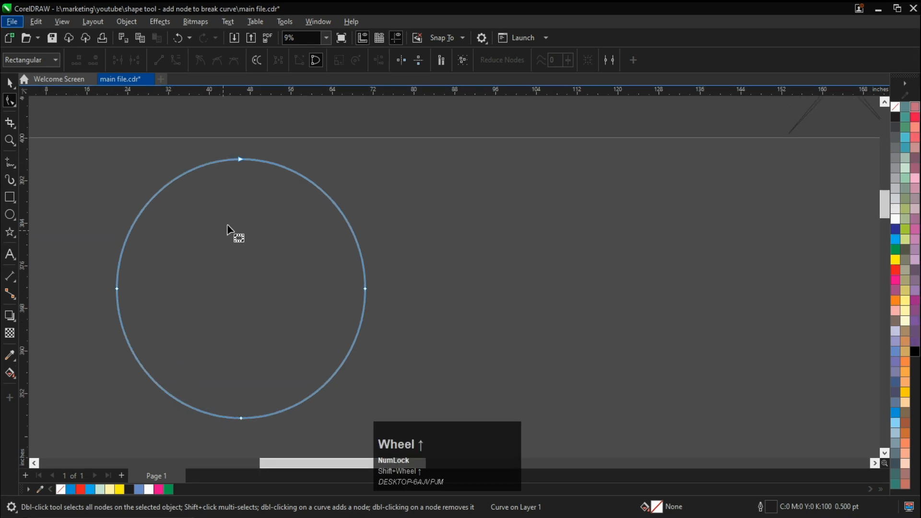
pyautogui.scroll(-1, 227, 224)
pyautogui.press('alt')
pyautogui.keyDown('alt'); pyautogui.scroll(-1, 227, 225); pyautogui.keyUp('alt')
# Step: Delete the circle's top, left and bottom nodes one at a time, and remove the leftover curve from the page
pyautogui.moveTo(221, 125); pyautogui.dragTo(266, 201)
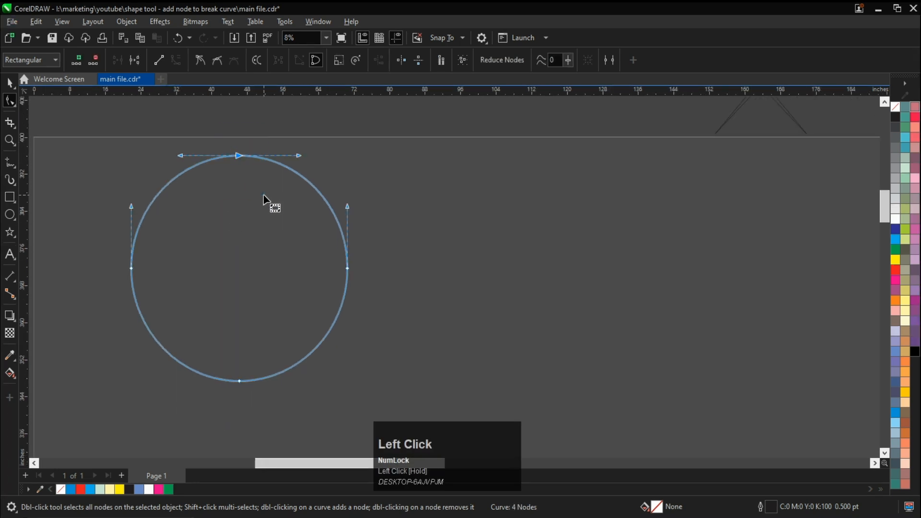
pyautogui.click(98, 62)
pyautogui.moveTo(117, 232); pyautogui.dragTo(153, 311)
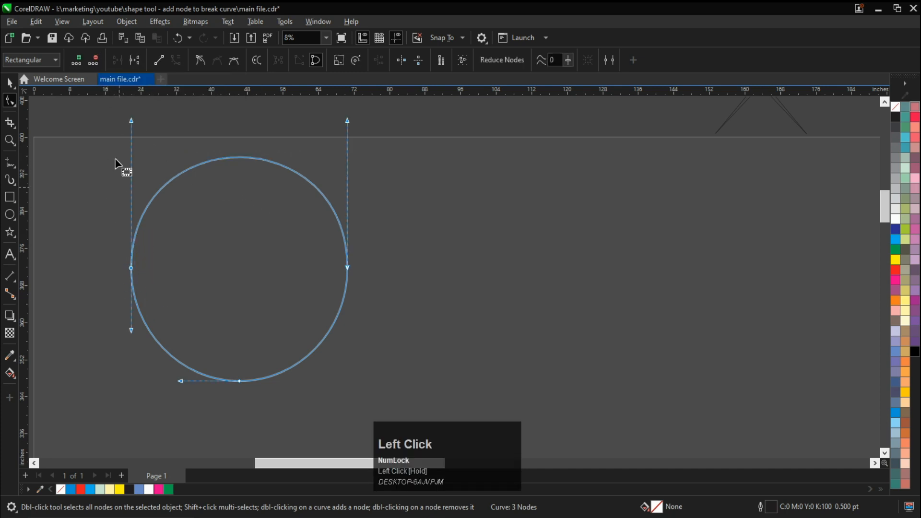
pyautogui.click(95, 60)
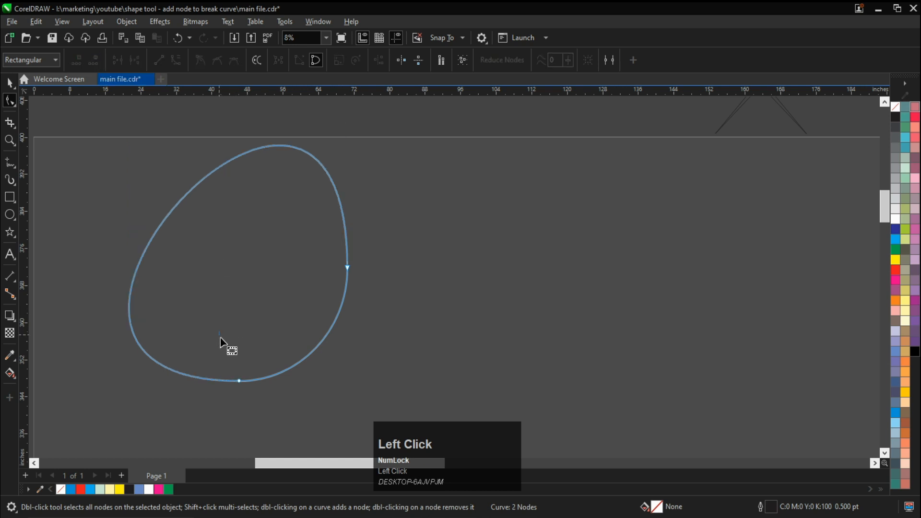
pyautogui.moveTo(220, 339); pyautogui.dragTo(267, 409)
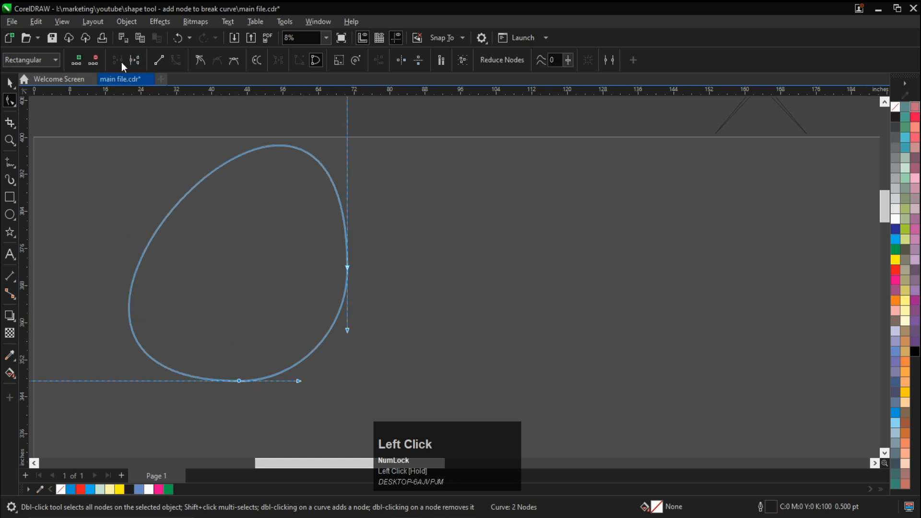
pyautogui.click(96, 61)
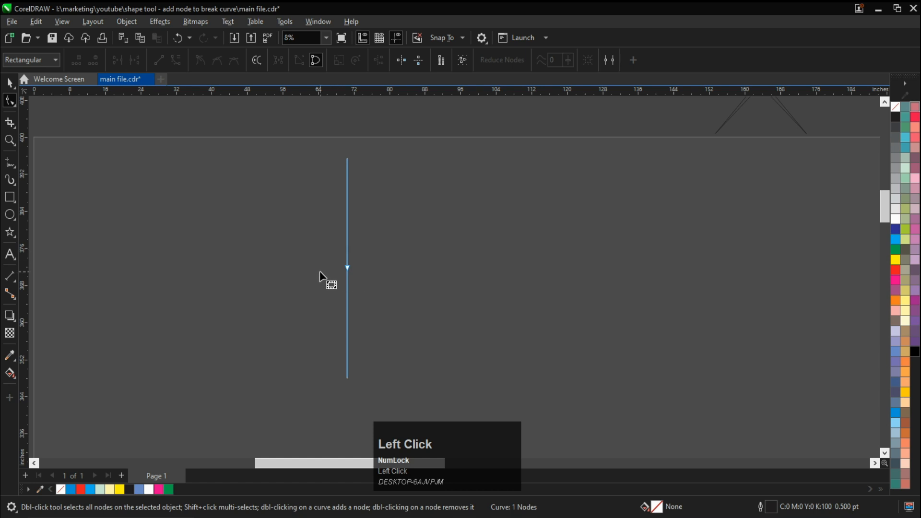
pyautogui.scroll(-2, 358, 276)
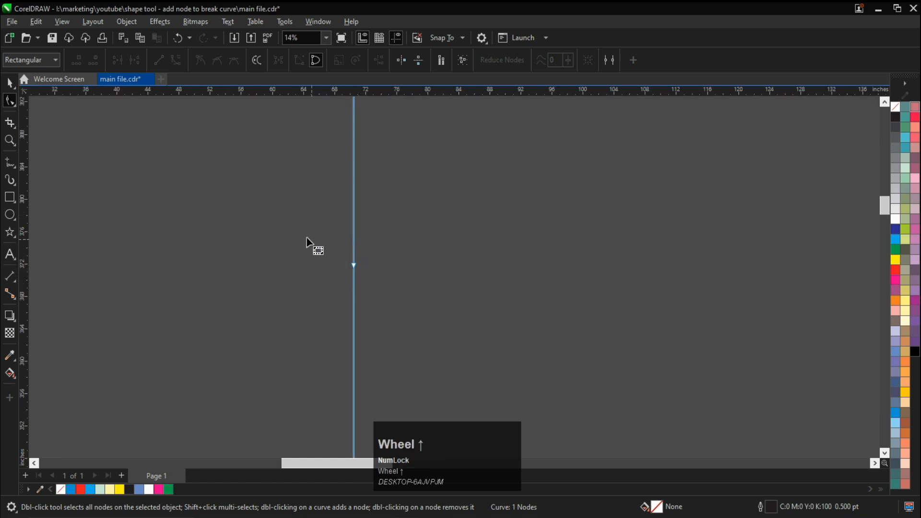
pyautogui.hotkey('ctrl', 'z')
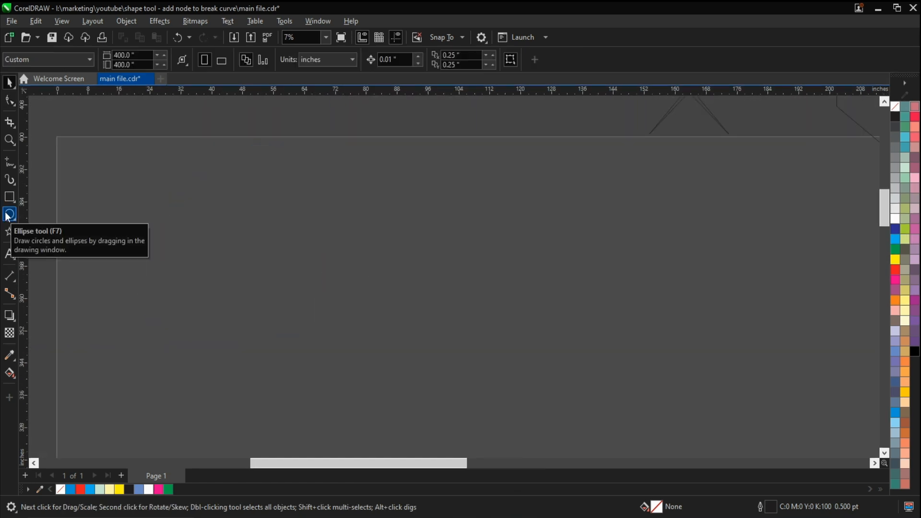
# Step: Draw a quarter pie about 23 inches wide with the Ellipse tool, near the page's upper-left corner
pyautogui.click(8, 217)
pyautogui.moveTo(165, 185); pyautogui.dragTo(298, 346)
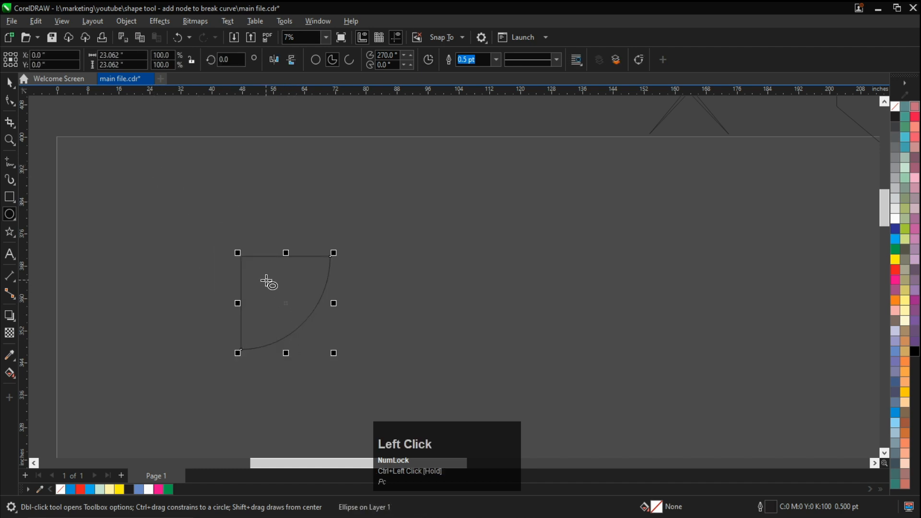
pyautogui.scroll(-2, 266, 282)
pyautogui.hscroll(2, 264, 247)
pyautogui.scroll(1, 226, 235)
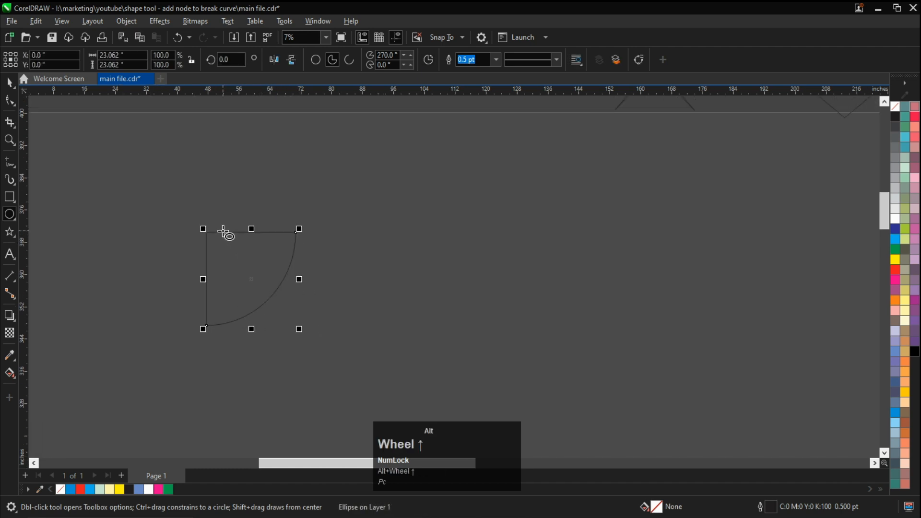
pyautogui.press('alt')
pyautogui.scroll(1, 224, 250)
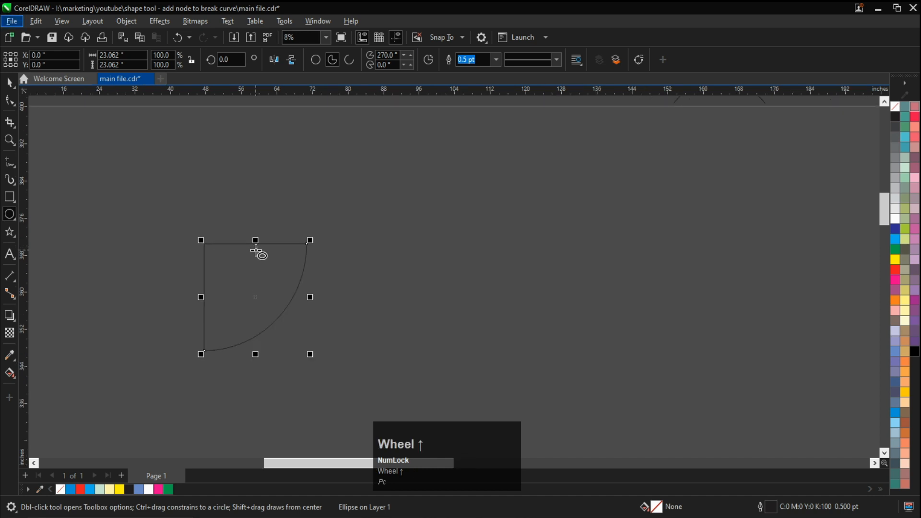
pyautogui.hscroll(-1, 256, 250)
# Step: Change the quarter pie to a full ellipse, and then to a three-quarter pie spanning 0° to 270°
pyautogui.click(10, 100)
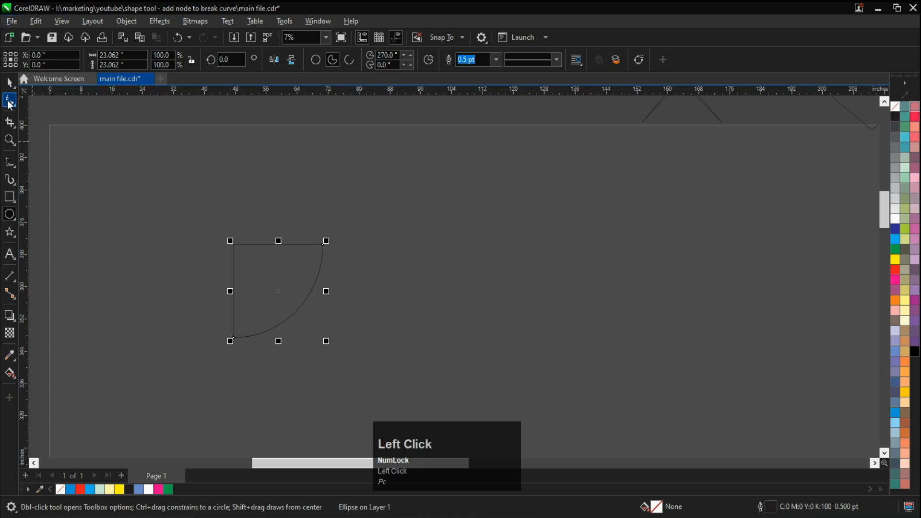
pyautogui.press('ctrl')
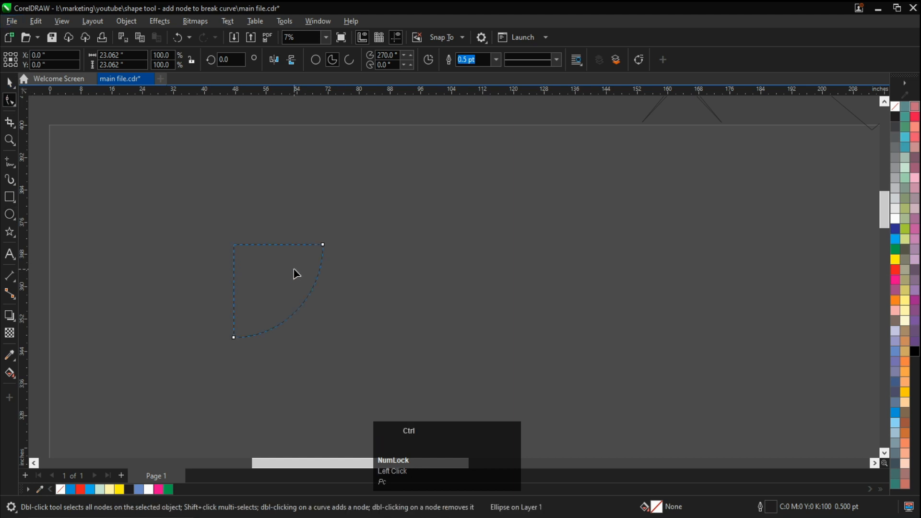
pyautogui.click(9, 83)
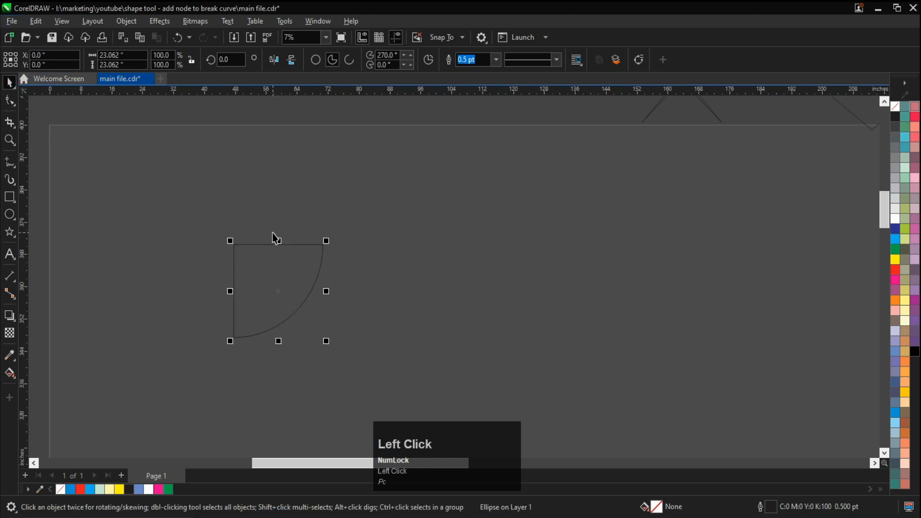
pyautogui.click(318, 62)
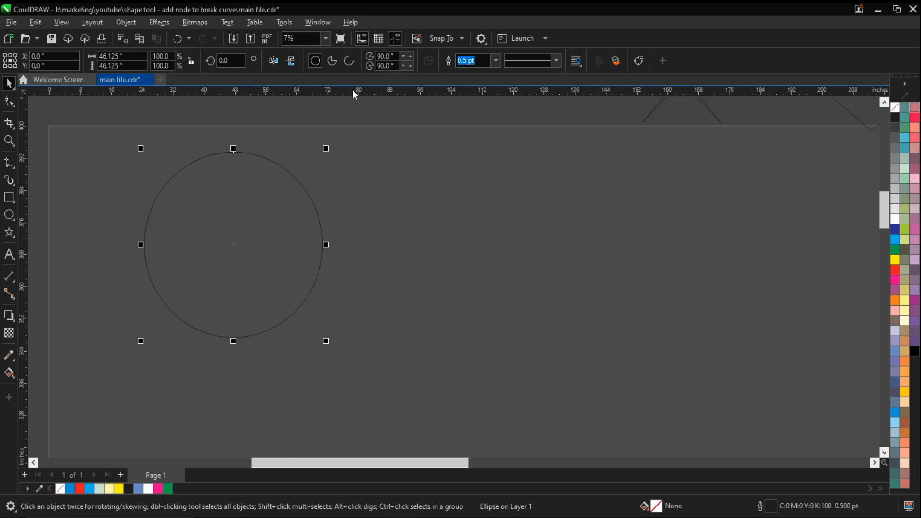
pyautogui.click(331, 62)
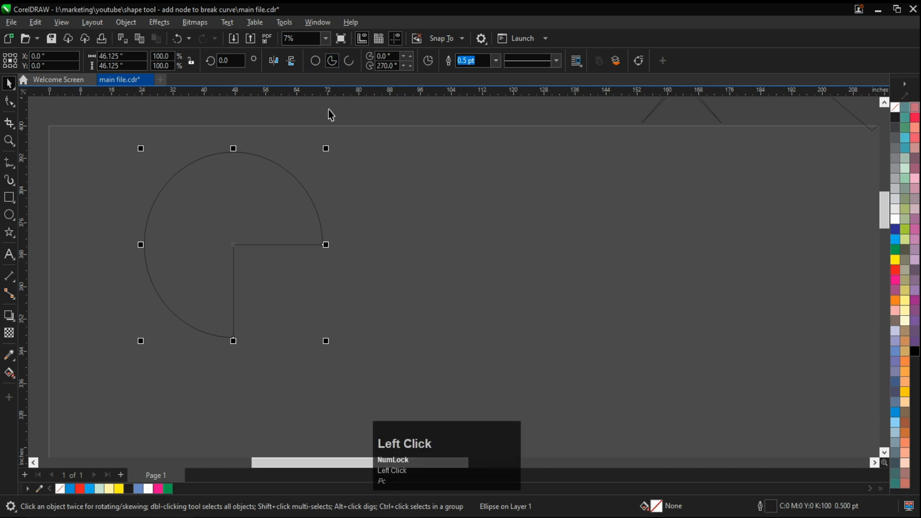
# Step: Convert the three-quarter pie to curves for node editing with the Shape tool
pyautogui.hscroll(1, 243, 215)
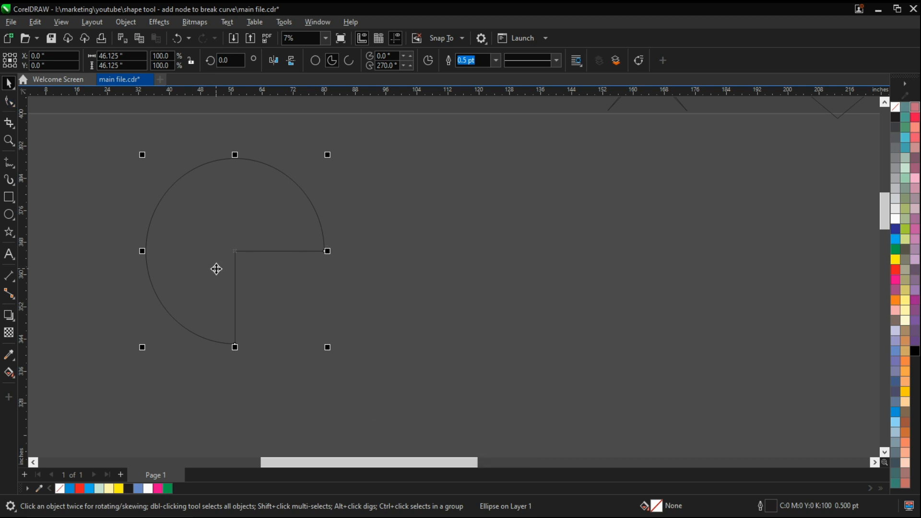
pyautogui.click(9, 101)
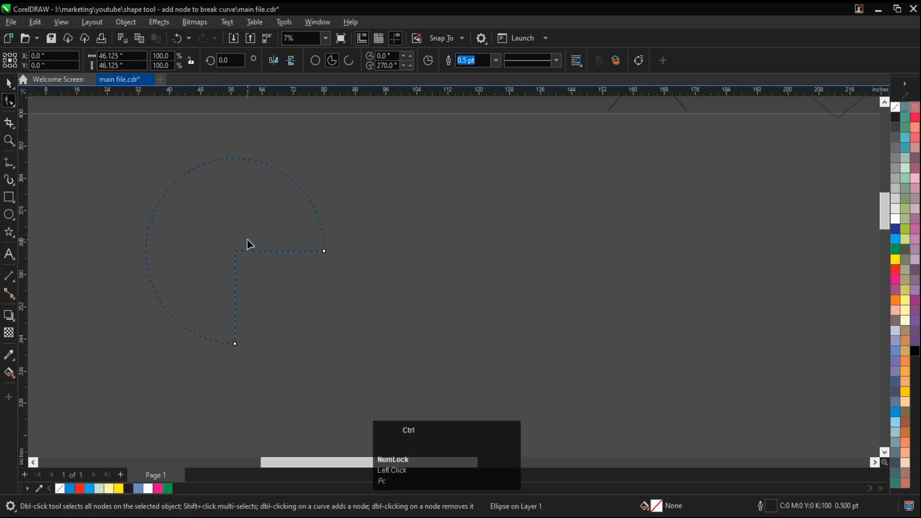
pyautogui.hotkey('ctrl', 'q')
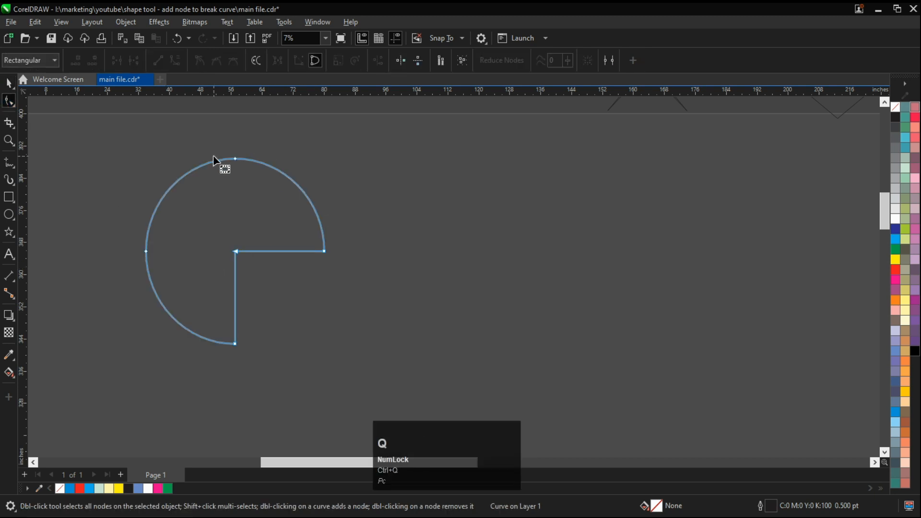
# Step: Delete the three-quarter pie's top, left, centre and right nodes one at a time with the Shape tool
pyautogui.click(239, 155)
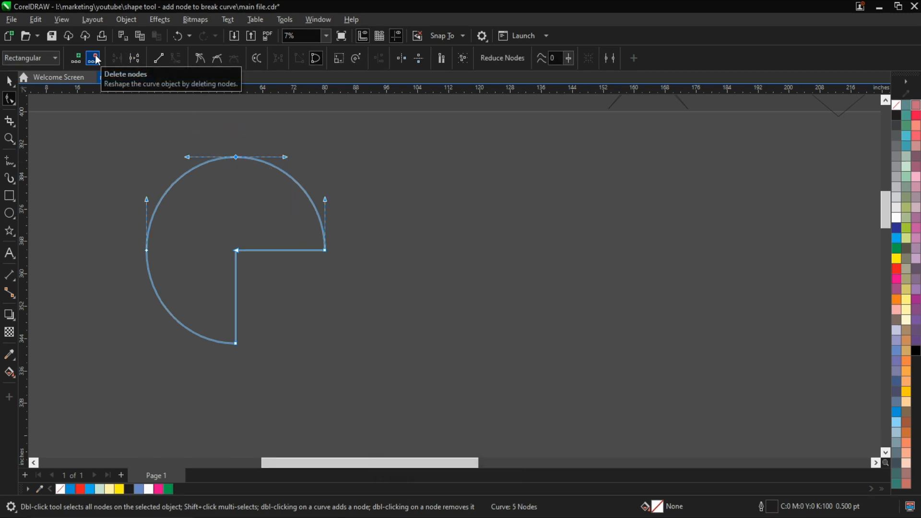
pyautogui.click(76, 58)
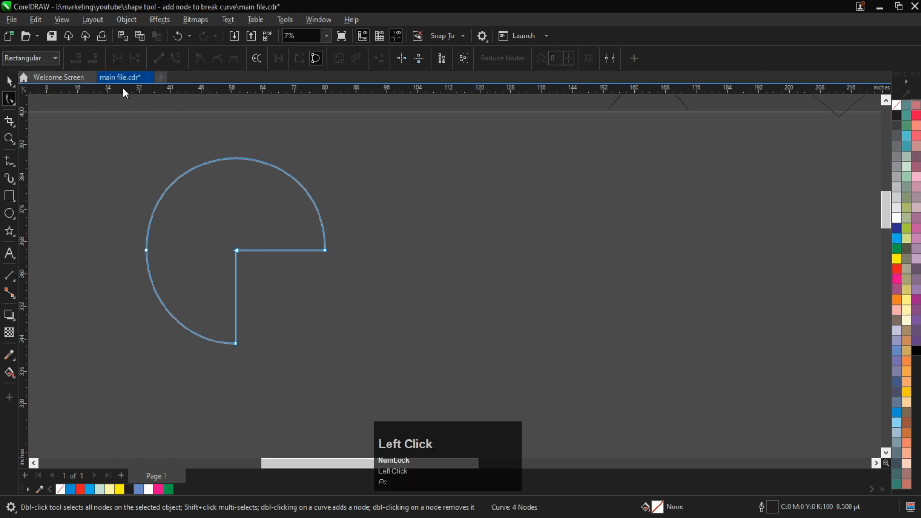
pyautogui.moveTo(136, 207); pyautogui.dragTo(162, 266)
pyautogui.click(94, 59)
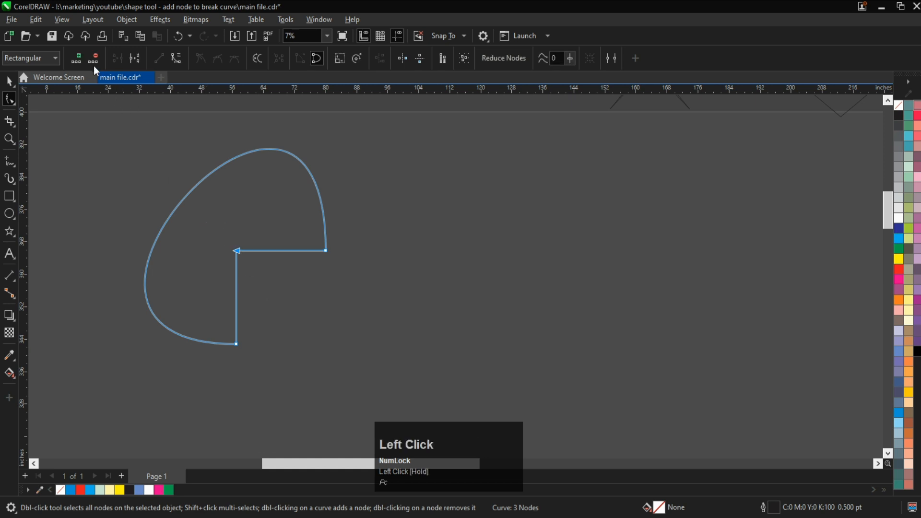
pyautogui.click(94, 58)
pyautogui.moveTo(269, 212); pyautogui.dragTo(358, 288)
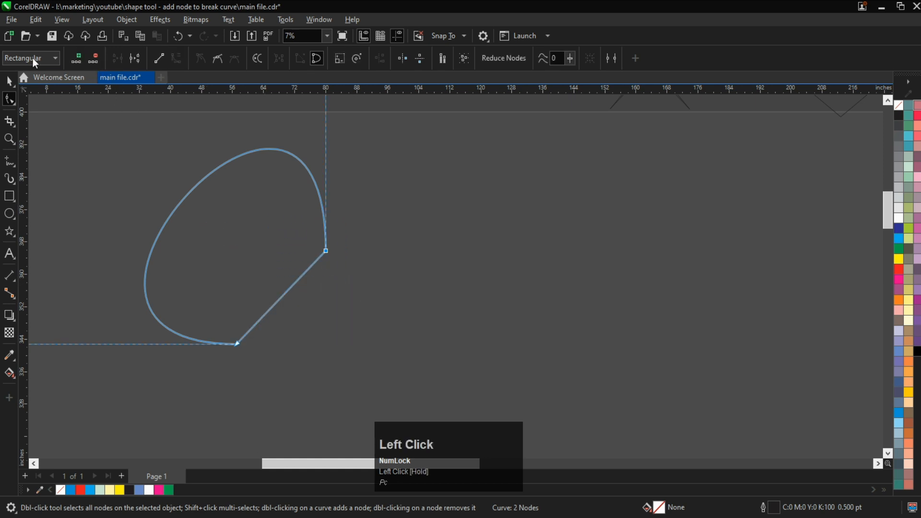
pyautogui.click(94, 58)
# Step: Reshape the remaining single-node curve into an even teardrop by adjusting both control handles of its node
pyautogui.scroll(-2, 185, 199)
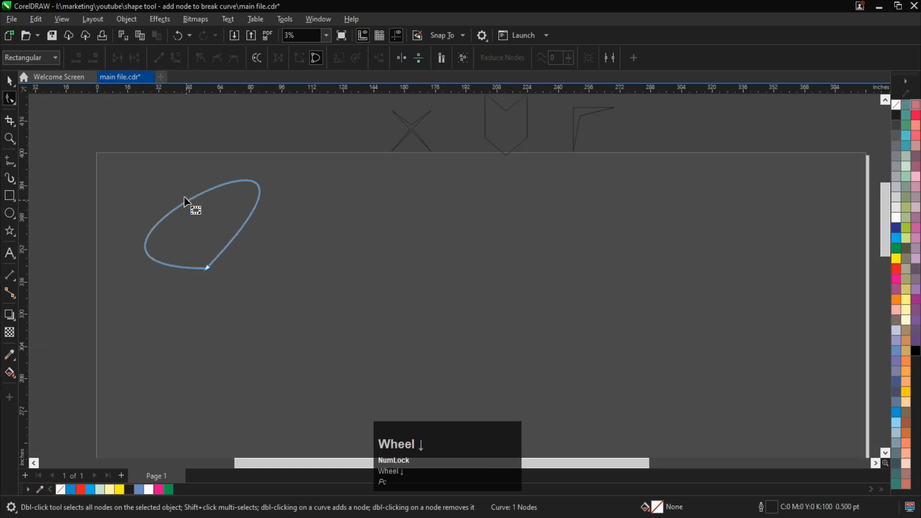
pyautogui.moveTo(191, 199); pyautogui.dragTo(152, 159)
pyautogui.moveTo(199, 254); pyautogui.dragTo(267, 321)
pyautogui.scroll(1, 243, 376)
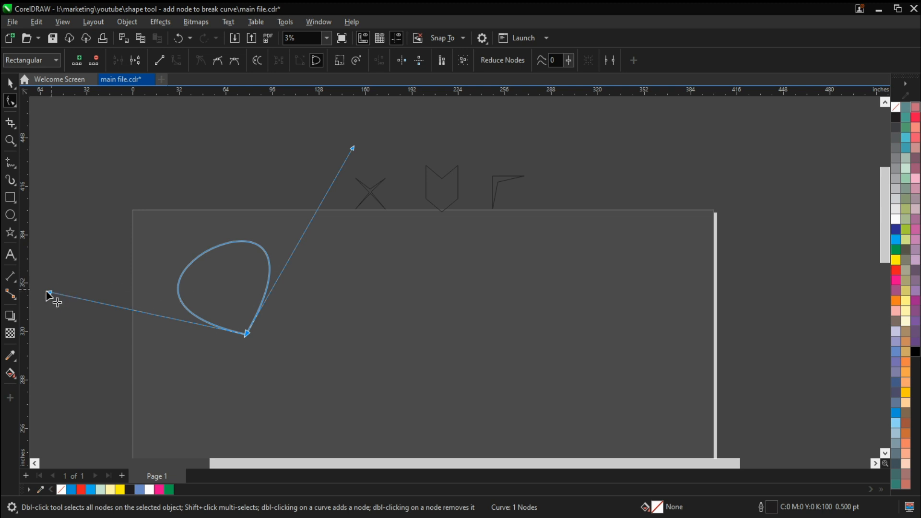
pyautogui.moveTo(48, 293); pyautogui.dragTo(54, 232)
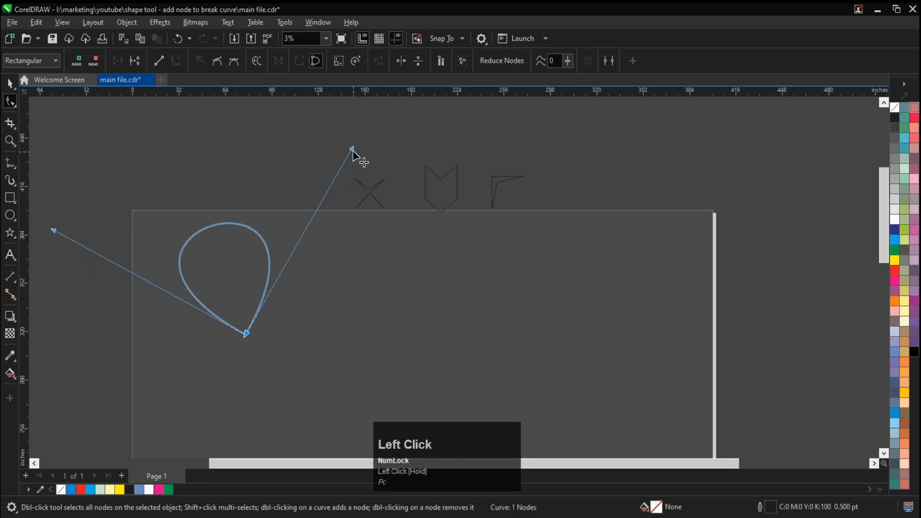
pyautogui.moveTo(353, 148); pyautogui.dragTo(322, 168)
# Step: Mirror the teardrop horizontally and rotate it about 13° counterclockwise so that its tip points downward
pyautogui.press('space')
pyautogui.scroll(-2, 206, 215)
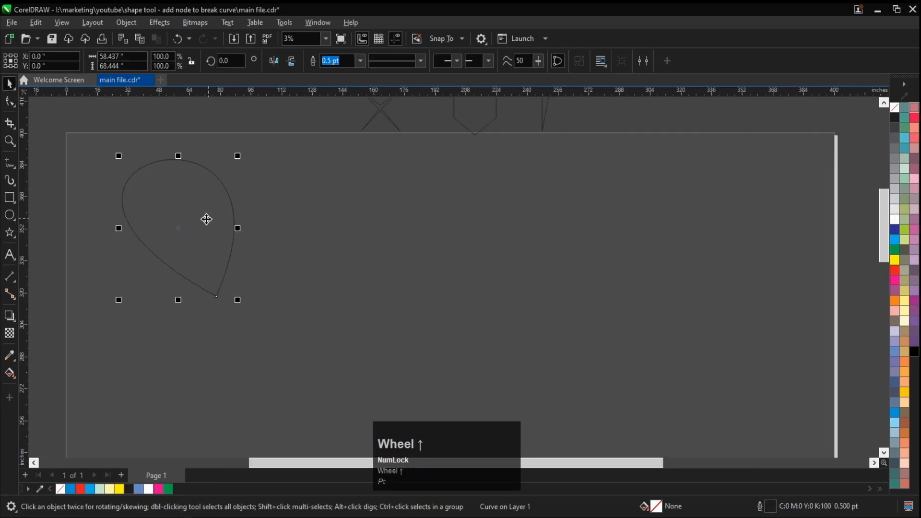
pyautogui.click(278, 64)
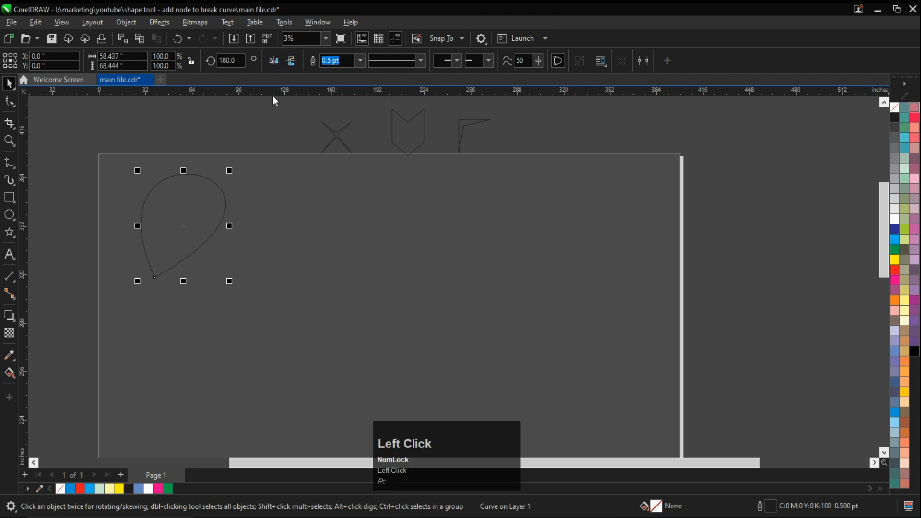
pyautogui.scroll(-1, 225, 187)
pyautogui.click(220, 185)
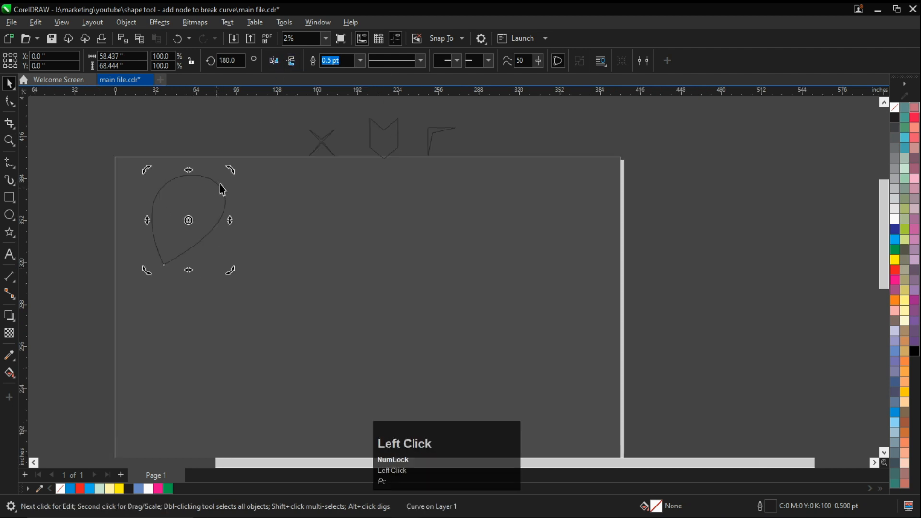
pyautogui.moveTo(233, 169); pyautogui.dragTo(220, 158)
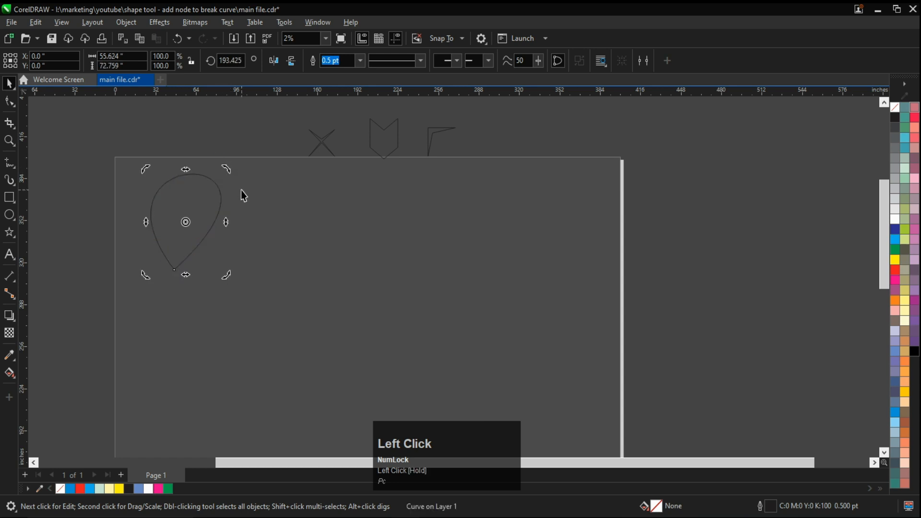
pyautogui.click(241, 193)
# Step: Draw a wavy Freehand line about 10 inches long hanging from the teardrop's tip as a balloon string
pyautogui.scroll(1, 186, 267)
pyautogui.scroll(2, 197, 278)
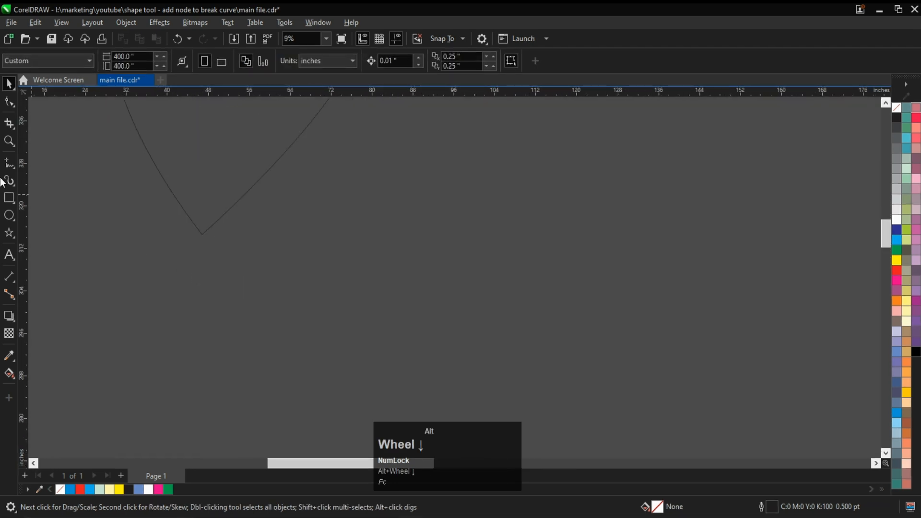
pyautogui.click(14, 168)
pyautogui.scroll(3, 203, 243)
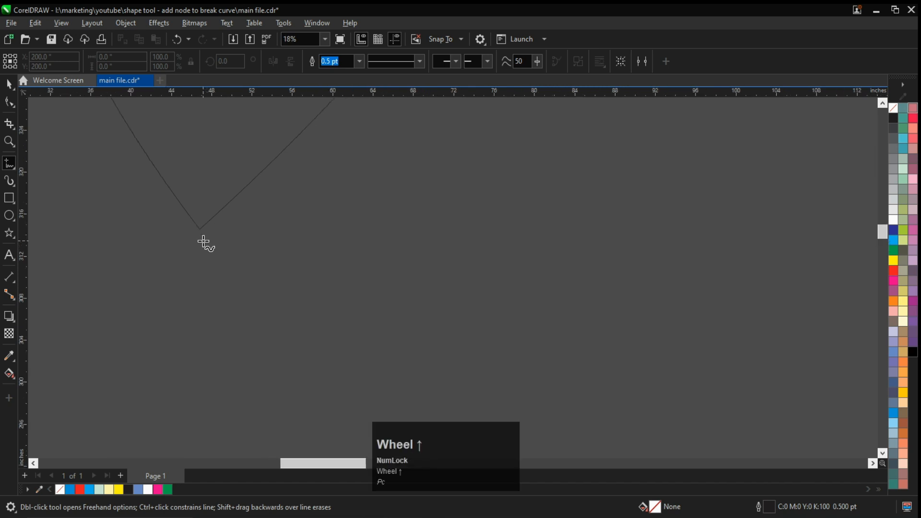
pyautogui.moveTo(198, 224); pyautogui.dragTo(197, 428)
pyautogui.scroll(-1, 188, 302)
pyautogui.scroll(-5, 188, 303)
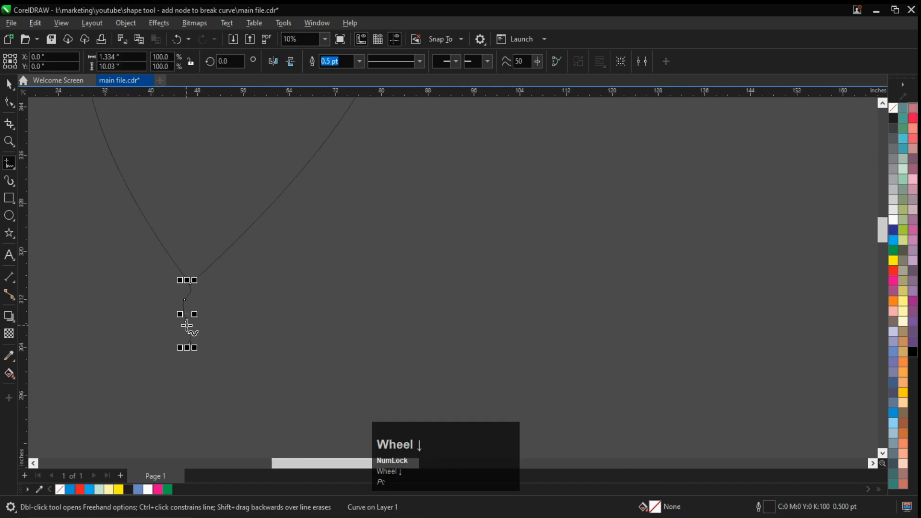
pyautogui.scroll(-1, 188, 338)
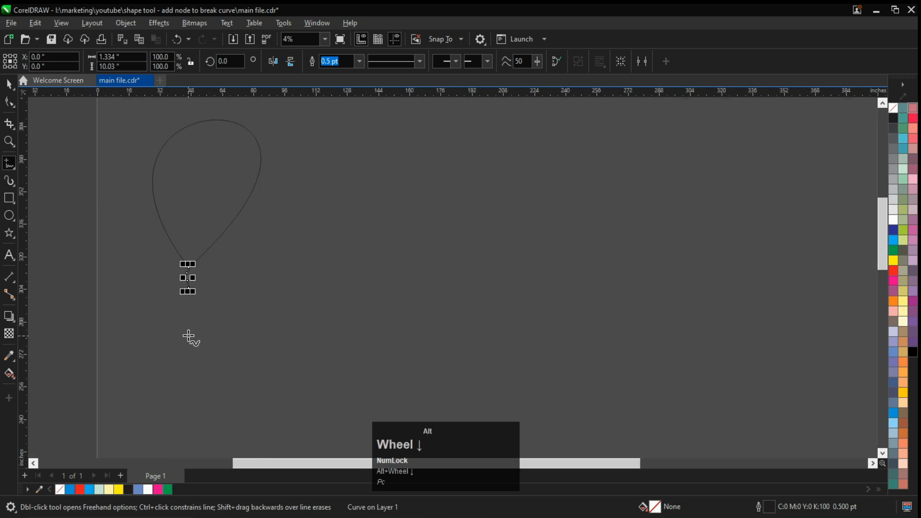
# Step: Select the balloon together with its string and move both above the page, beside the other finished shapes
pyautogui.click(9, 85)
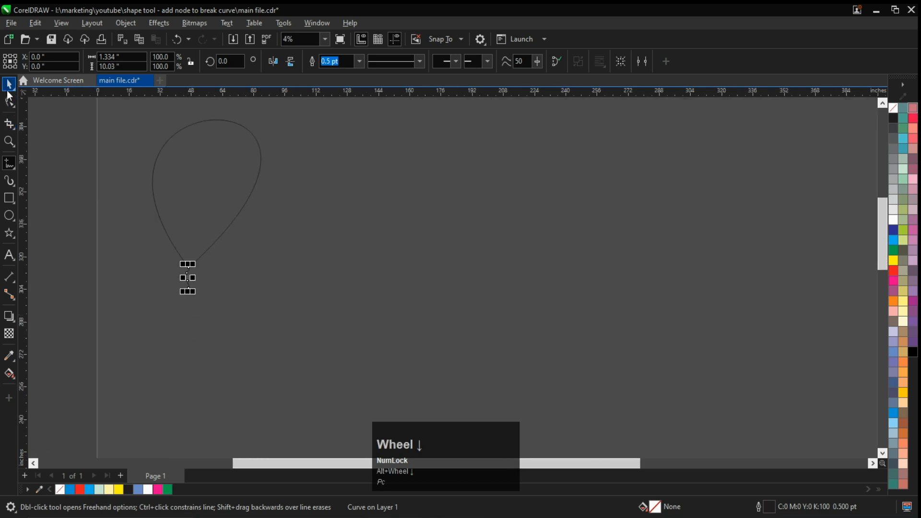
pyautogui.keyDown('shift'); pyautogui.click(197, 234); pyautogui.keyUp('shift')
pyautogui.click(247, 269)
pyautogui.scroll(-3, 194, 257)
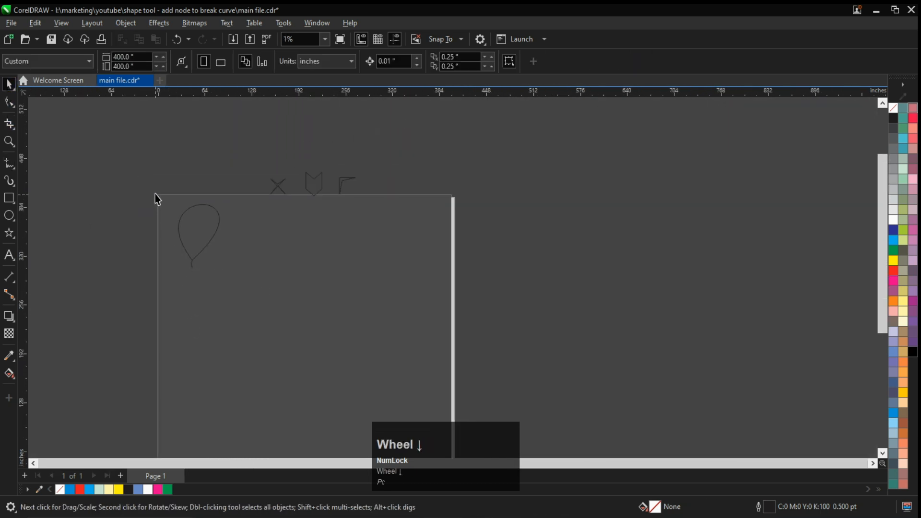
pyautogui.moveTo(155, 195); pyautogui.dragTo(237, 287)
pyautogui.moveTo(199, 236); pyautogui.dragTo(400, 167)
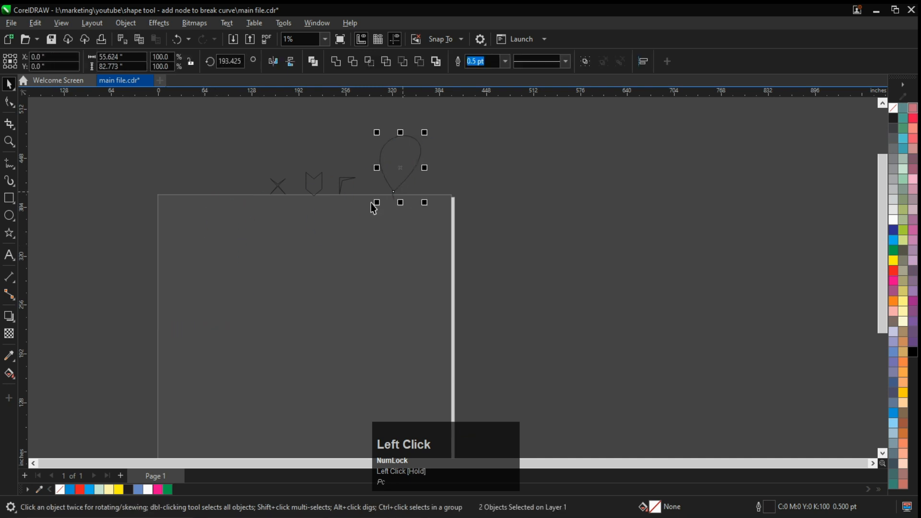
# Step: Draw a square about 63 inches wide near the page's upper-left corner and convert it to curves
pyautogui.scroll(1, 216, 214)
pyautogui.scroll(1, 217, 214)
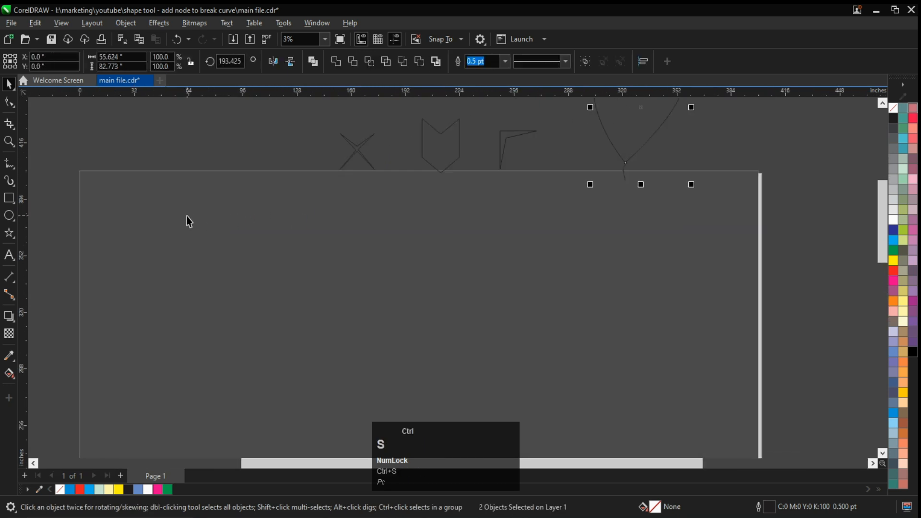
pyautogui.hscroll(-2, 201, 219)
pyautogui.scroll(1, 192, 217)
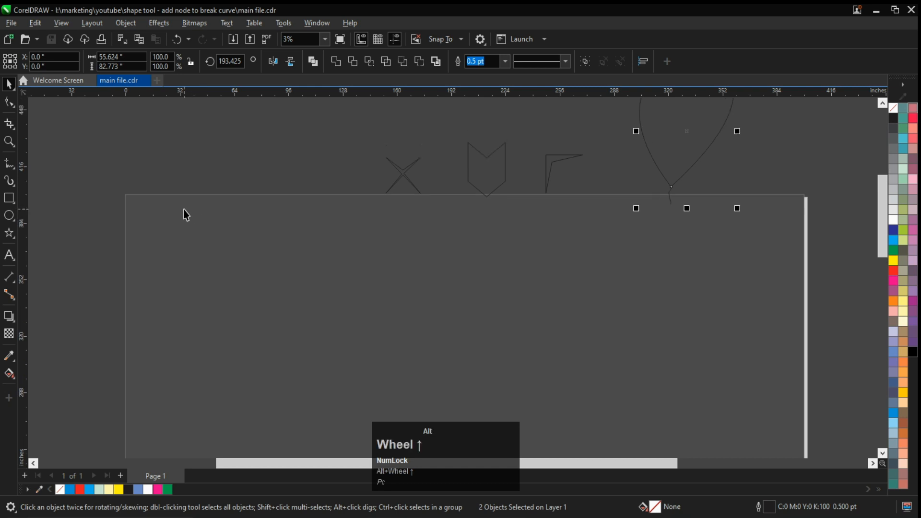
pyautogui.scroll(1, 180, 235)
pyautogui.scroll(-1, 179, 235)
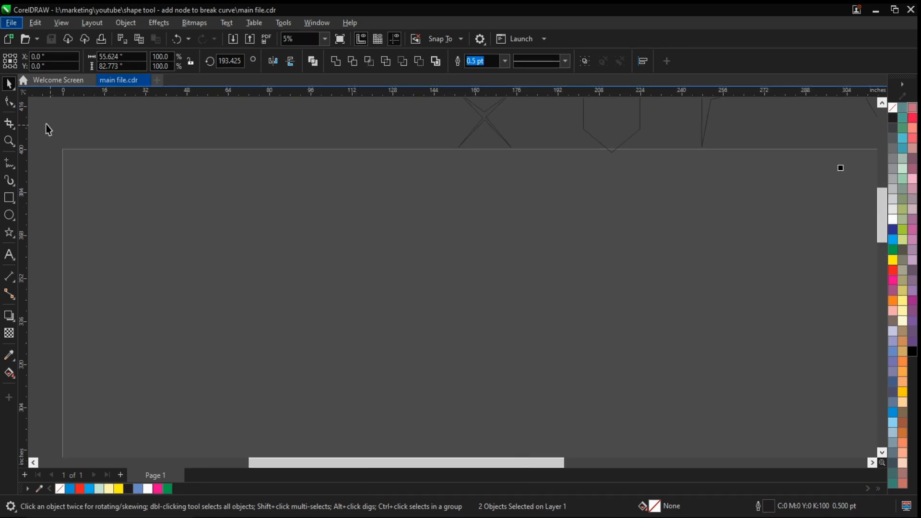
pyautogui.click(10, 199)
pyautogui.moveTo(119, 164); pyautogui.dragTo(282, 334)
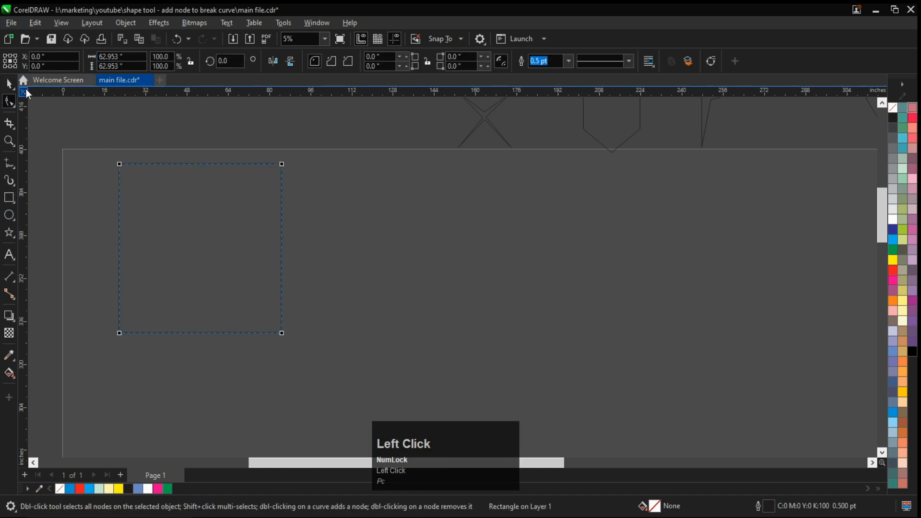
pyautogui.hotkey('ctrl', 'q')
# Step: Select the square's top-right node with the Shape tool and break the curve at it
pyautogui.scroll(1, 136, 164)
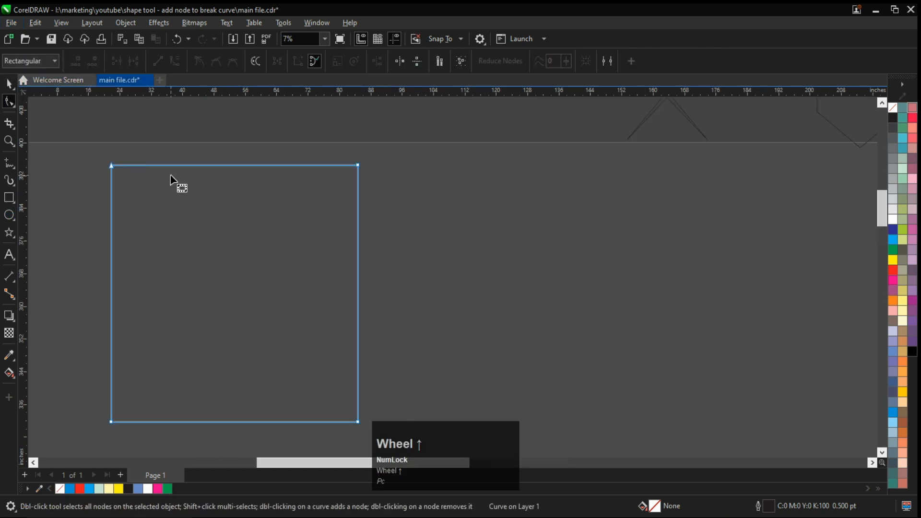
pyautogui.scroll(1, 171, 177)
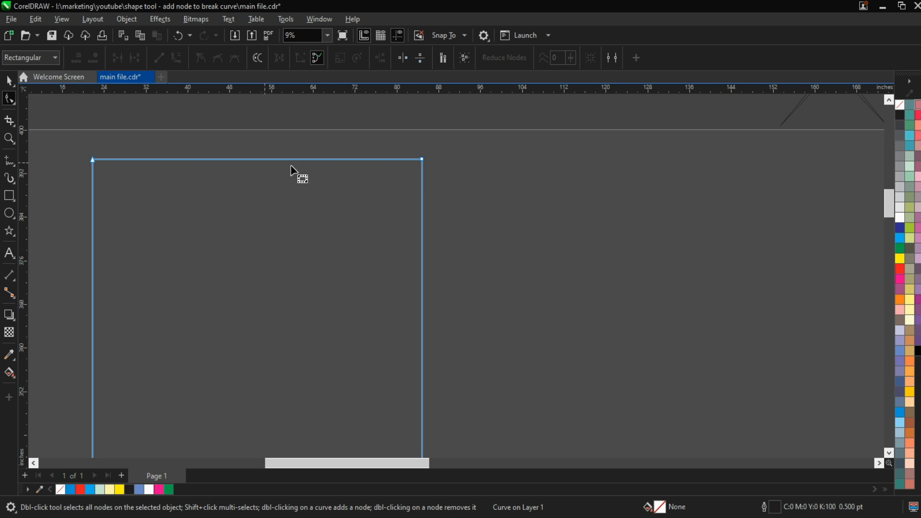
pyautogui.scroll(-1, 288, 151)
pyautogui.click(372, 130)
pyautogui.moveTo(389, 145); pyautogui.dragTo(432, 189)
pyautogui.scroll(1, 404, 158)
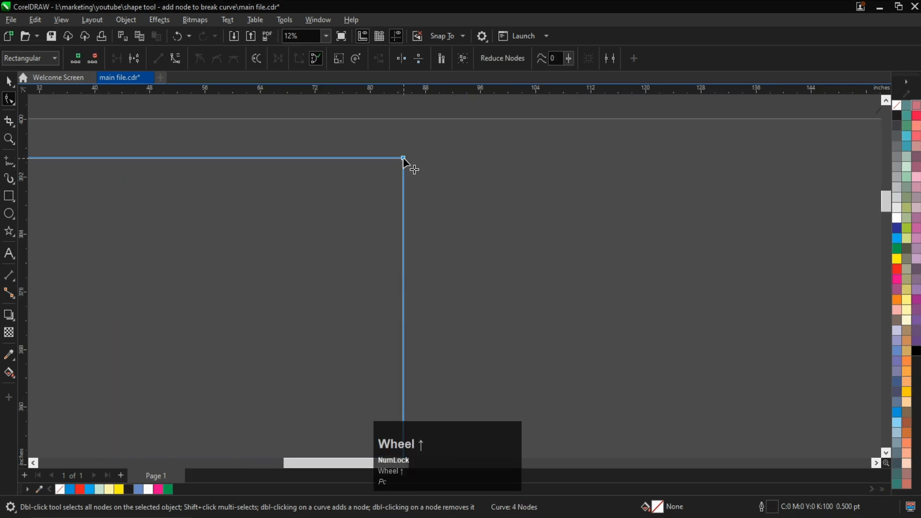
pyautogui.scroll(-1, 405, 163)
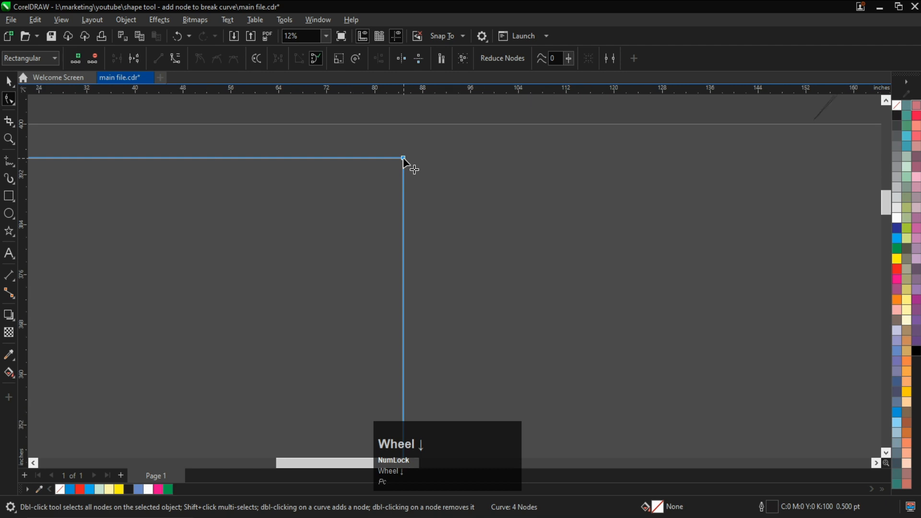
pyautogui.click(134, 58)
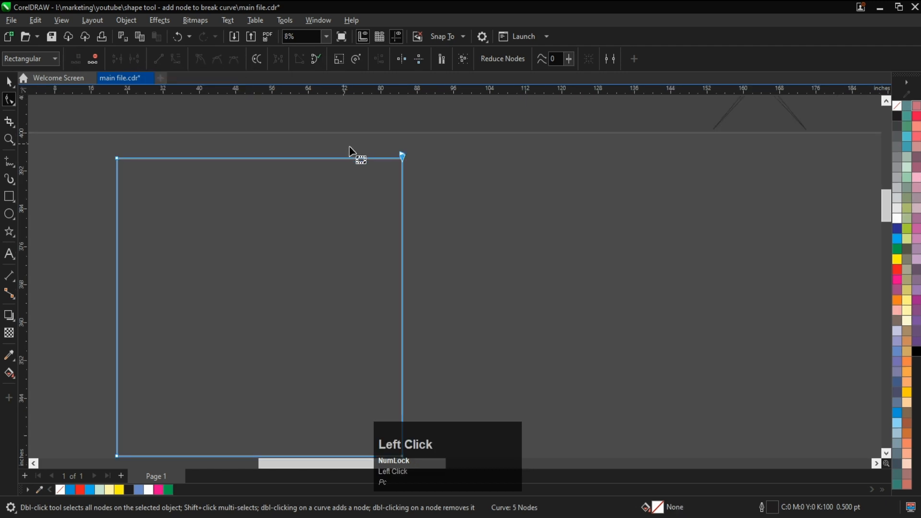
# Step: Pull the two separated end nodes apart, moving the top edge's end up and outward and the right edge's end downward
pyautogui.scroll(3, 393, 160)
pyautogui.moveTo(428, 161); pyautogui.dragTo(509, 121)
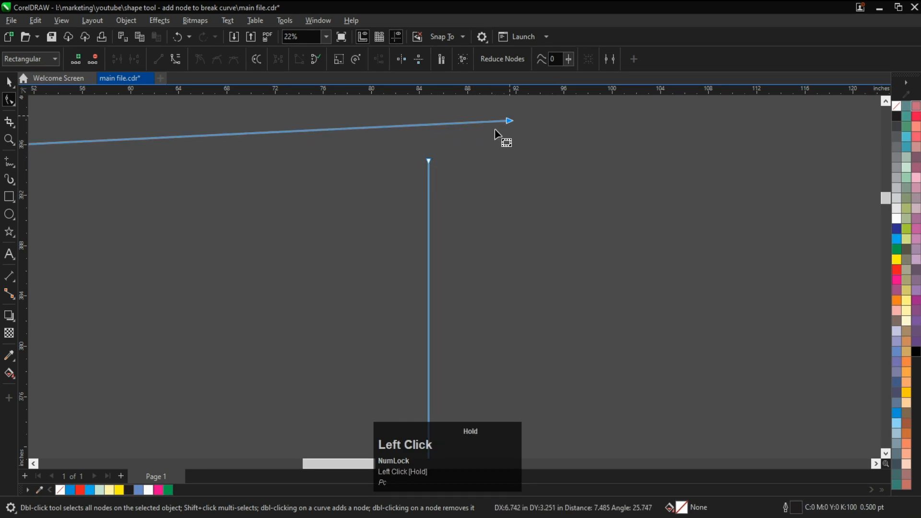
pyautogui.moveTo(428, 164); pyautogui.dragTo(484, 227)
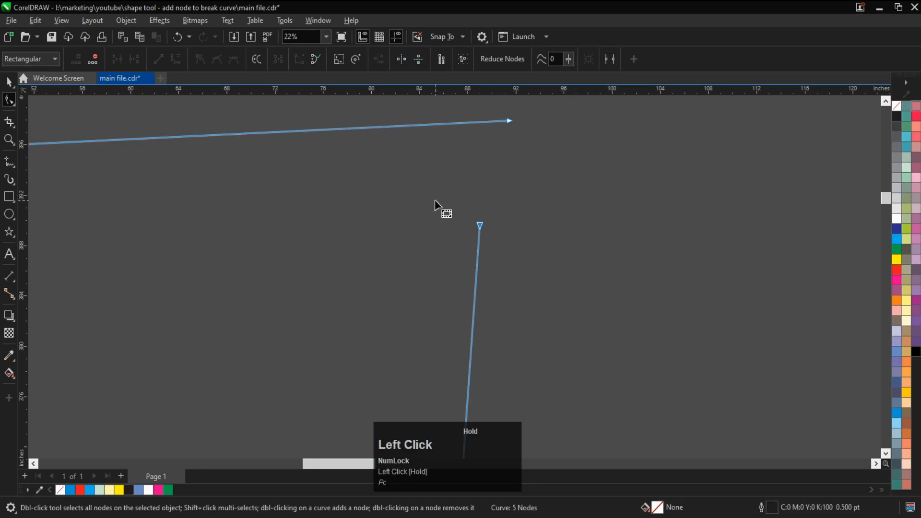
# Step: Select both open end nodes at the upper-right corner, join them into one node, and switch to the Pick tool
pyautogui.scroll(-4, 436, 204)
pyautogui.hscroll(1, 404, 219)
pyautogui.scroll(1, 372, 222)
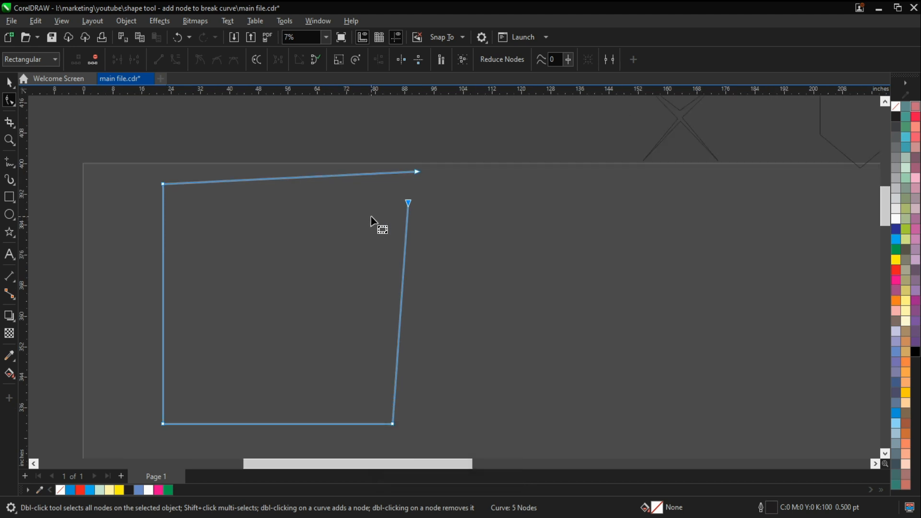
pyautogui.scroll(1, 411, 163)
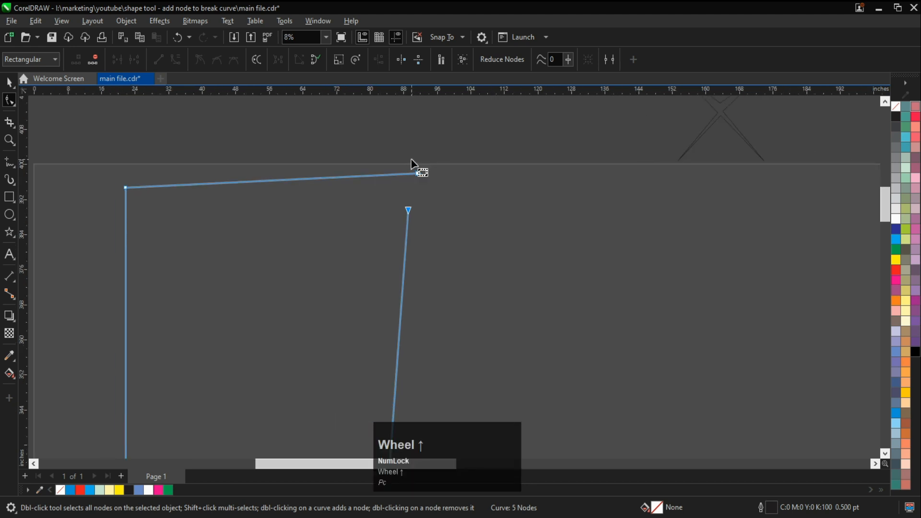
pyautogui.moveTo(397, 149); pyautogui.dragTo(443, 250)
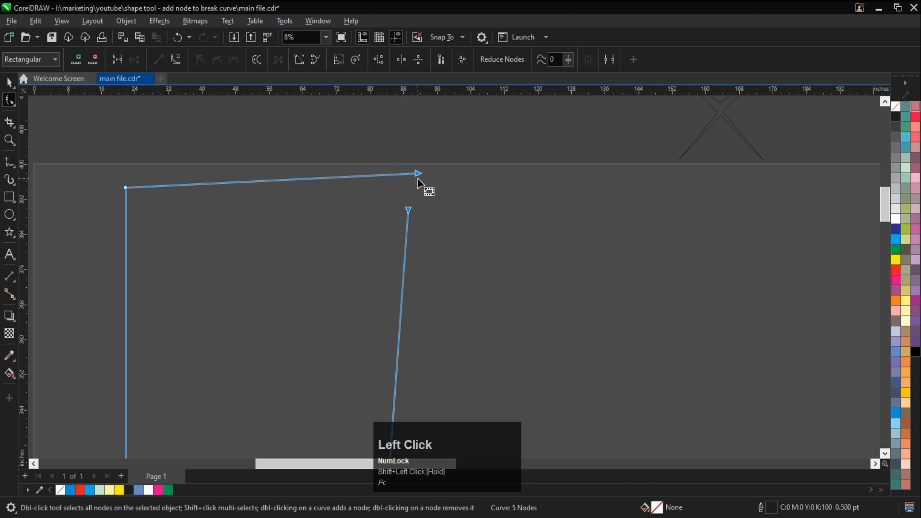
pyautogui.click(118, 60)
pyautogui.scroll(-2, 362, 193)
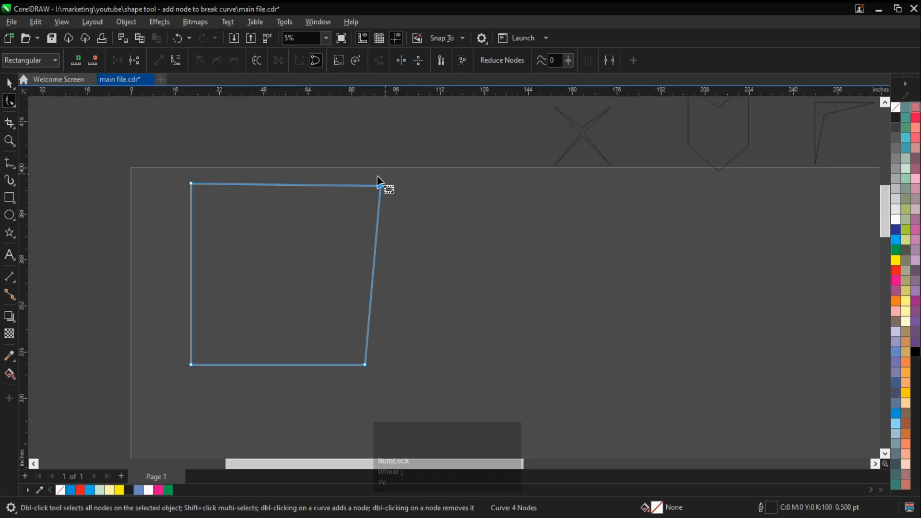
pyautogui.hscroll(1, 316, 216)
pyautogui.scroll(1, 317, 216)
pyautogui.scroll(-1, 319, 214)
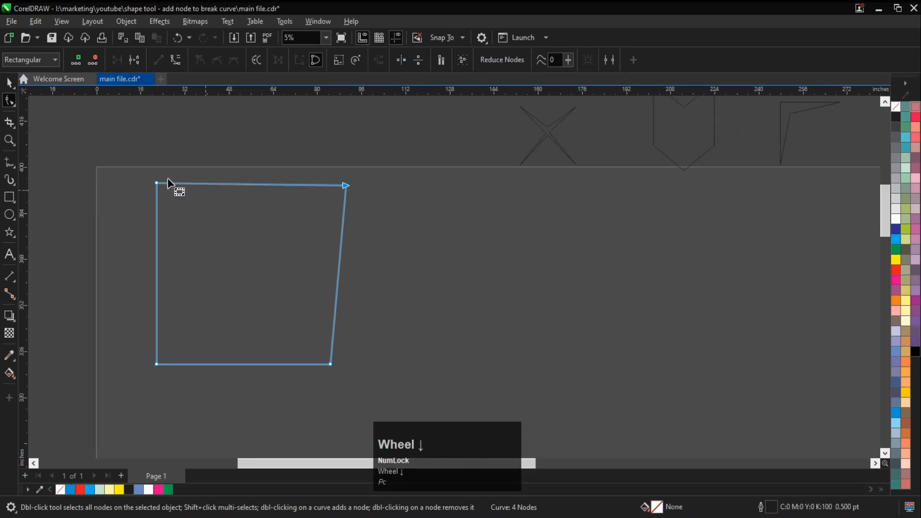
pyautogui.click(15, 85)
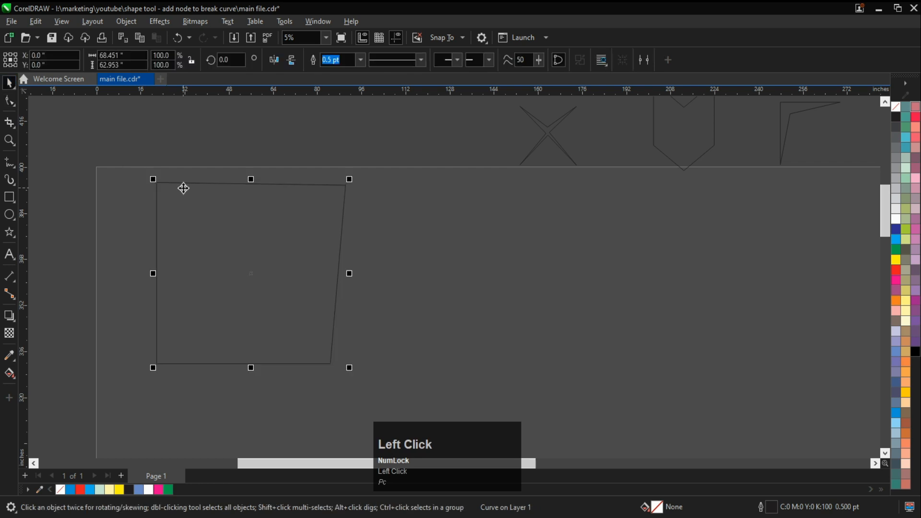
# Step: Delete the square and draw a six-sided polygon about 58 inches wide near the page's upper-left corner
pyautogui.press('Delete')
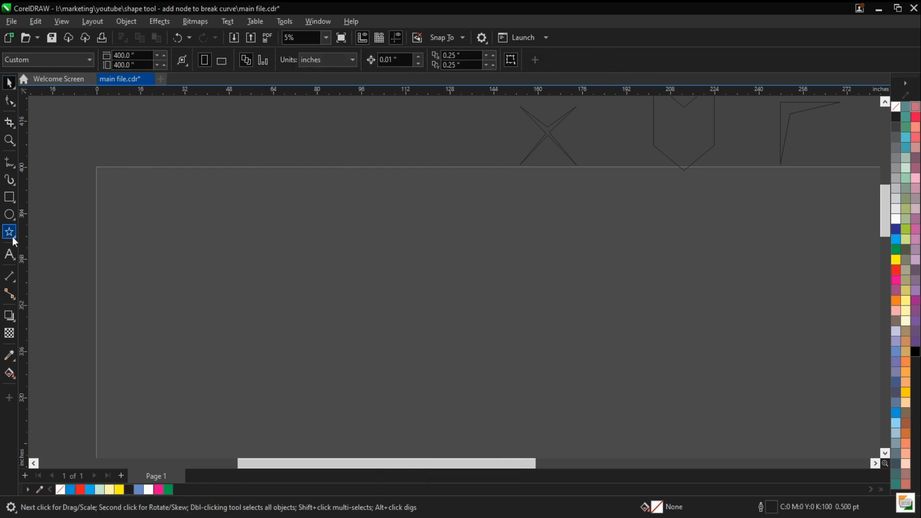
pyautogui.click(14, 237)
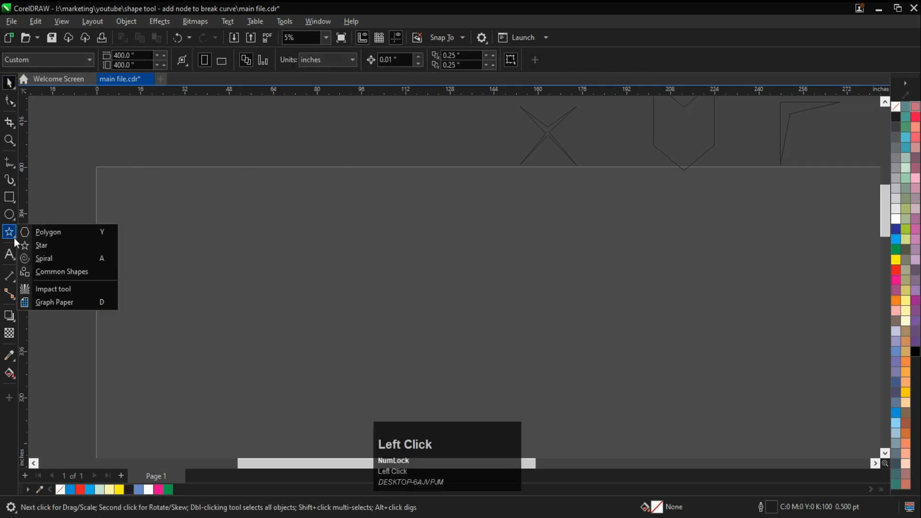
pyautogui.click(48, 232)
pyautogui.moveTo(183, 197); pyautogui.dragTo(362, 376)
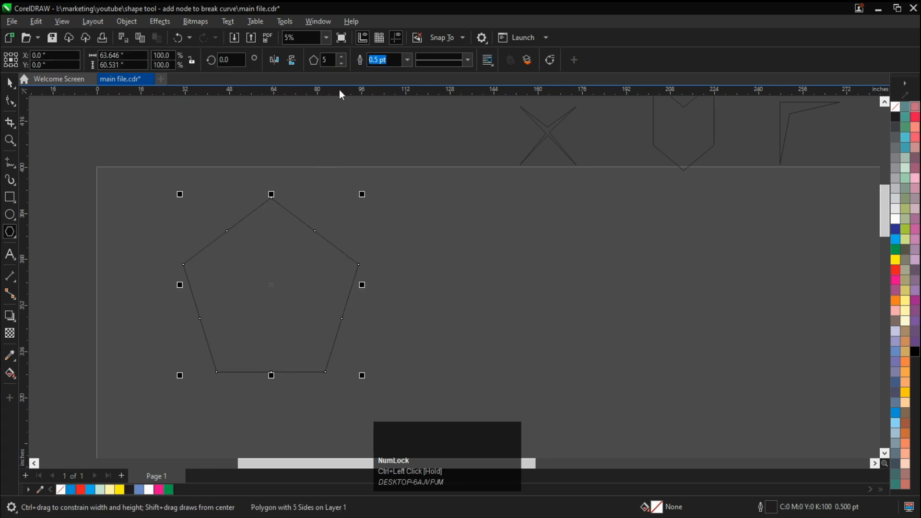
pyautogui.click(343, 58)
pyautogui.hscroll(3, 268, 195)
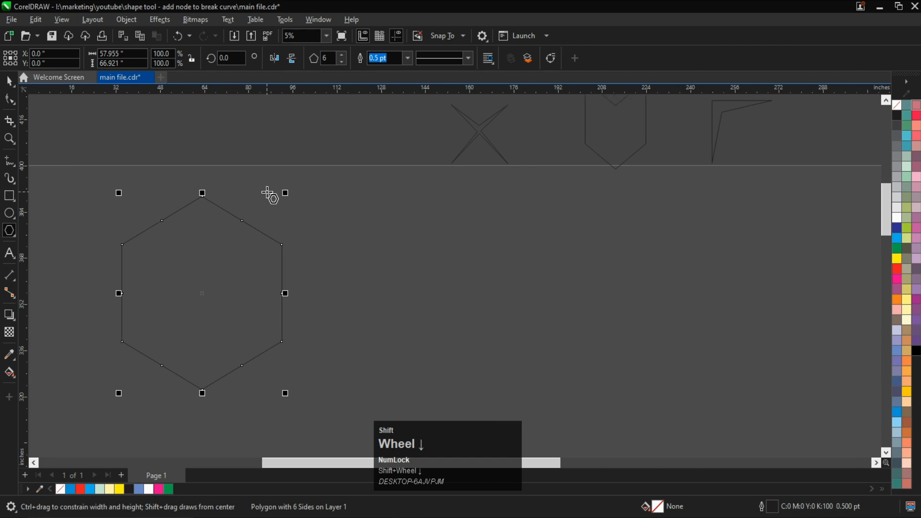
pyautogui.scroll(-1, 270, 194)
pyautogui.hscroll(-3, 268, 195)
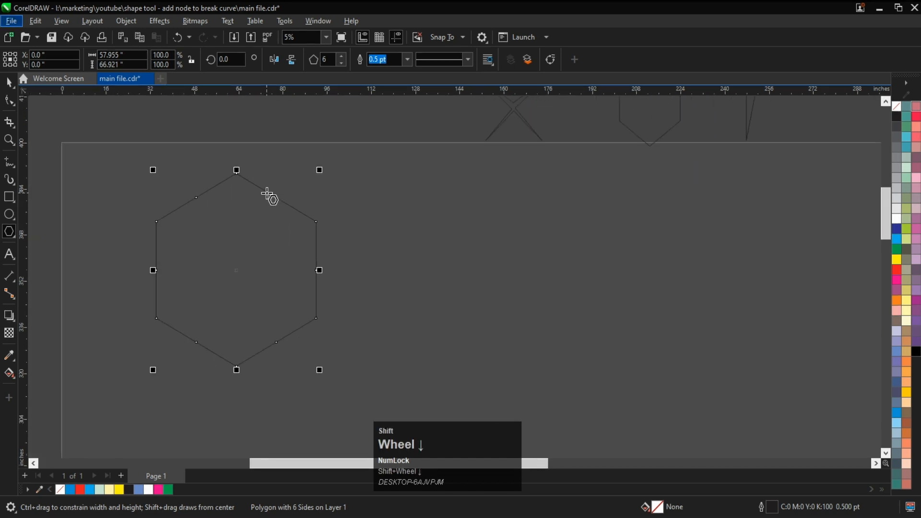
# Step: Make a concentric copy of the hexagon scaled to about 89.4% and convert the inner copy to curves
pyautogui.click(11, 86)
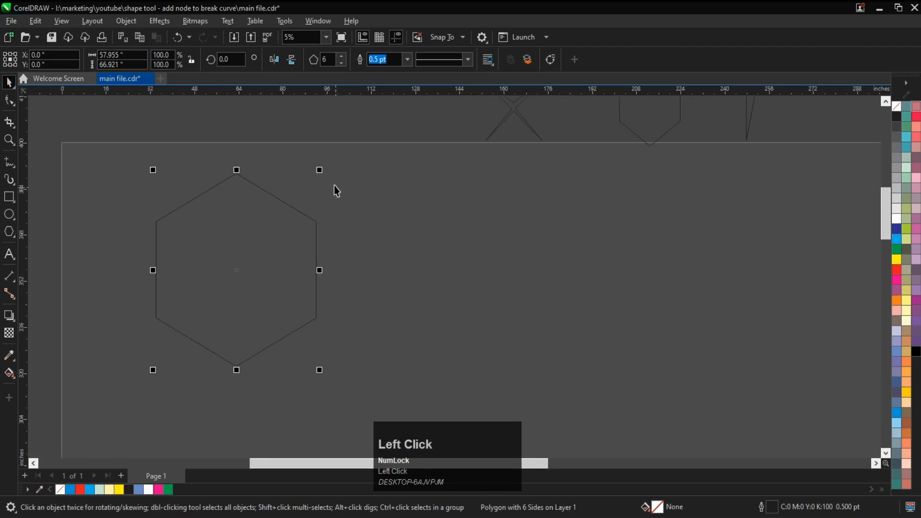
pyautogui.moveTo(321, 170); pyautogui.dragTo(316, 181)
pyautogui.rightClick(315, 181)
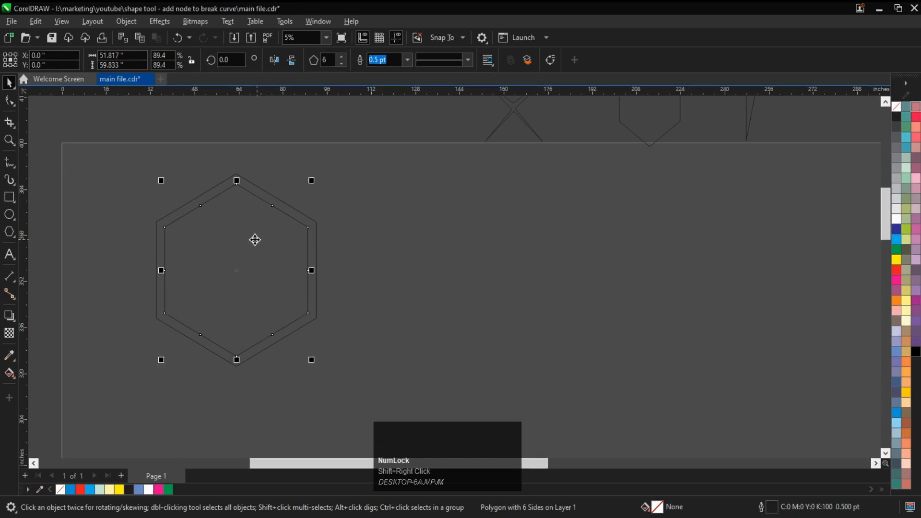
pyautogui.scroll(1, 238, 226)
pyautogui.press('ctrl')
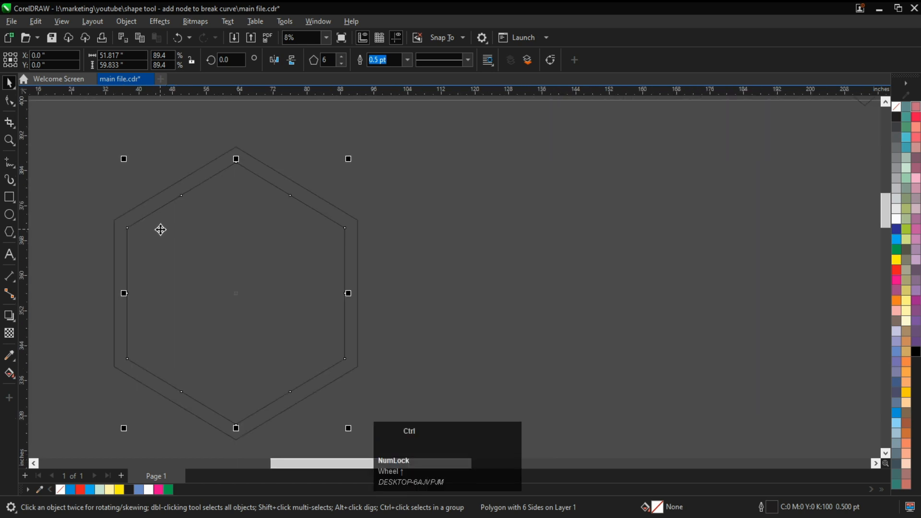
pyautogui.hotkey('ctrl', 'q')
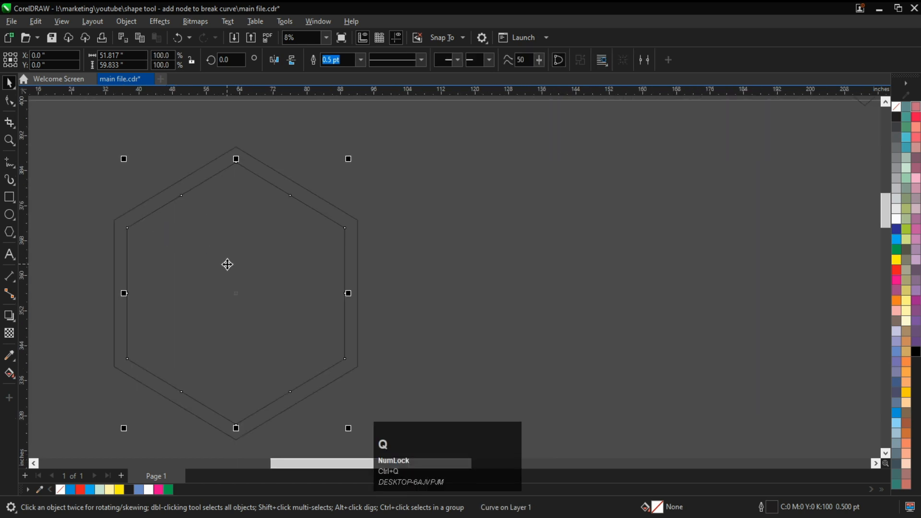
# Step: Set the Shape tool to Freehand selection and select the middle nodes on the inner hexagon's upper-right, left and lower-right edges
pyautogui.click(8, 103)
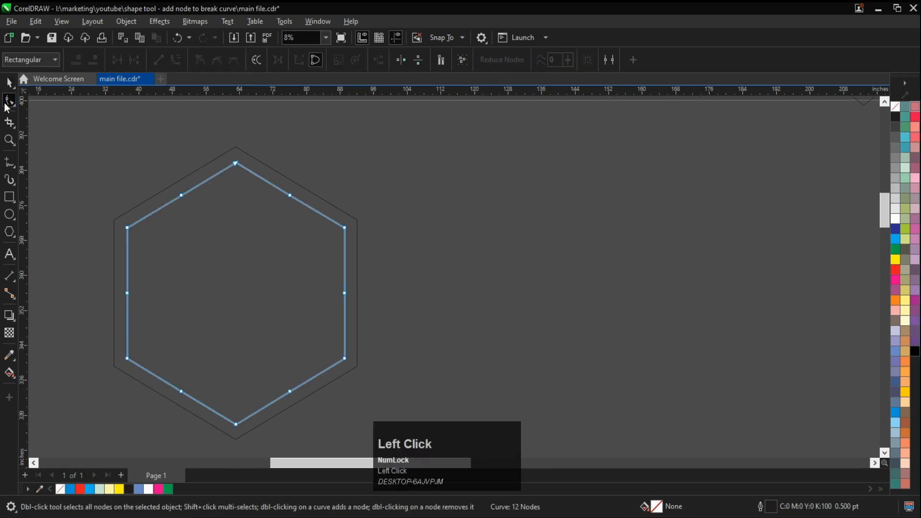
pyautogui.scroll(1, 163, 226)
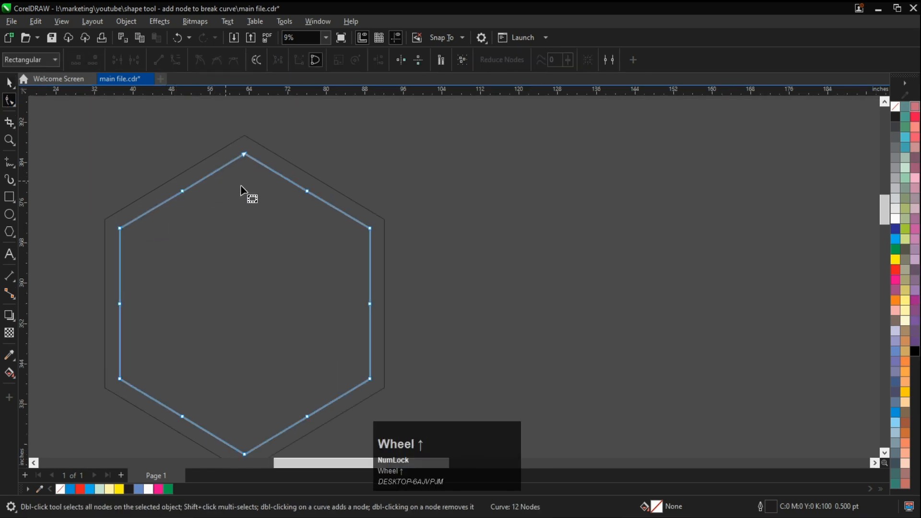
pyautogui.moveTo(292, 164); pyautogui.dragTo(323, 230)
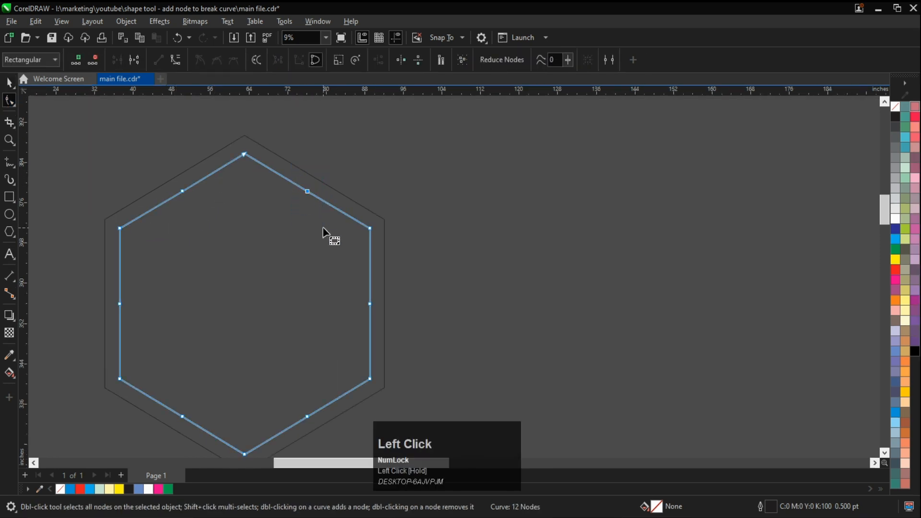
pyautogui.click(43, 62)
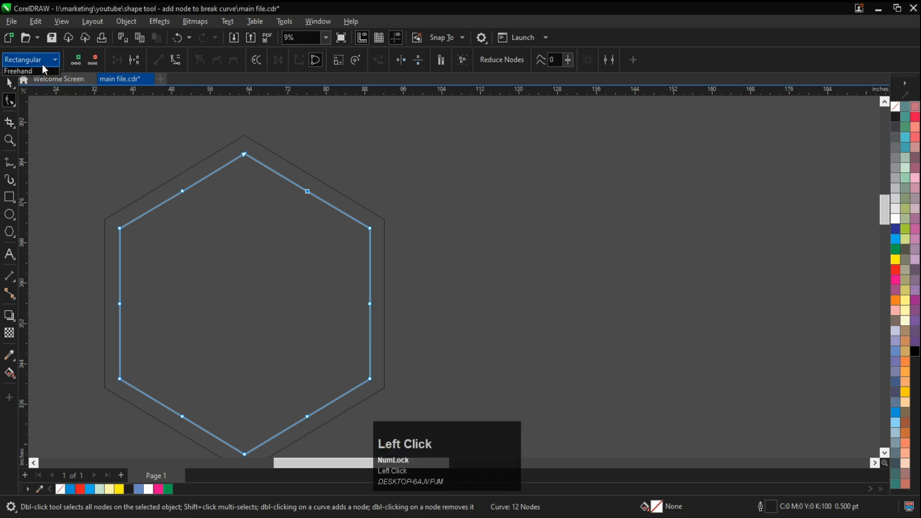
pyautogui.click(42, 81)
pyautogui.scroll(-1, 107, 285)
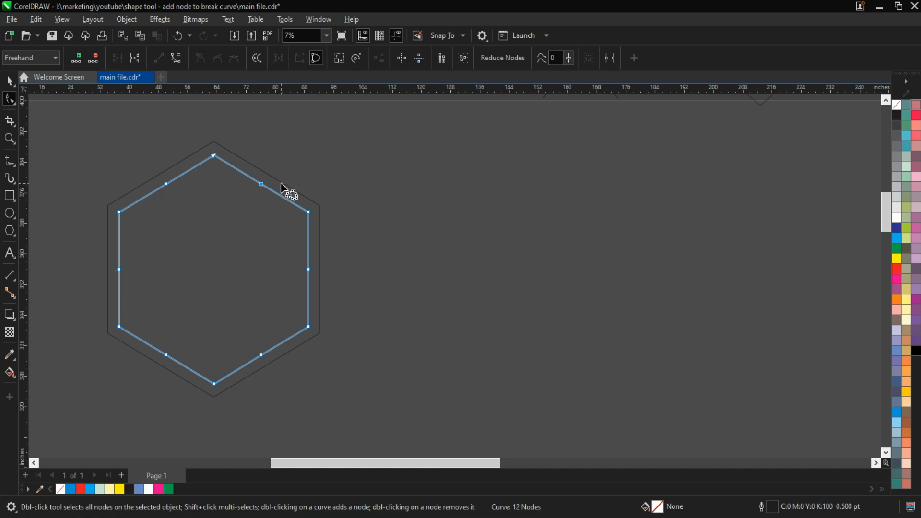
pyautogui.click(295, 172)
pyautogui.moveTo(281, 185)
pyautogui.mouseDown()
pyautogui.moveTo(246, 182)
pyautogui.moveTo(166, 229)
pyautogui.moveTo(163, 193)
pyautogui.moveTo(153, 225)
pyautogui.moveTo(96, 262)
pyautogui.moveTo(100, 281)
pyautogui.moveTo(135, 291)
pyautogui.moveTo(149, 321)
pyautogui.moveTo(198, 355)
pyautogui.moveTo(232, 351)
pyautogui.moveTo(248, 365)
pyautogui.moveTo(281, 355)
pyautogui.moveTo(276, 239)
pyautogui.moveTo(301, 173)
pyautogui.mouseUp()
pyautogui.scroll(3, 259, 195)
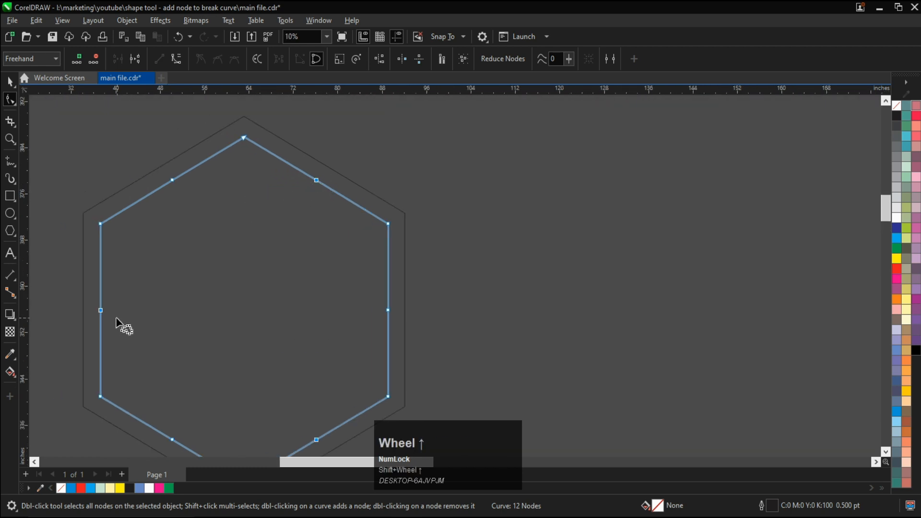
pyautogui.scroll(-1, 275, 343)
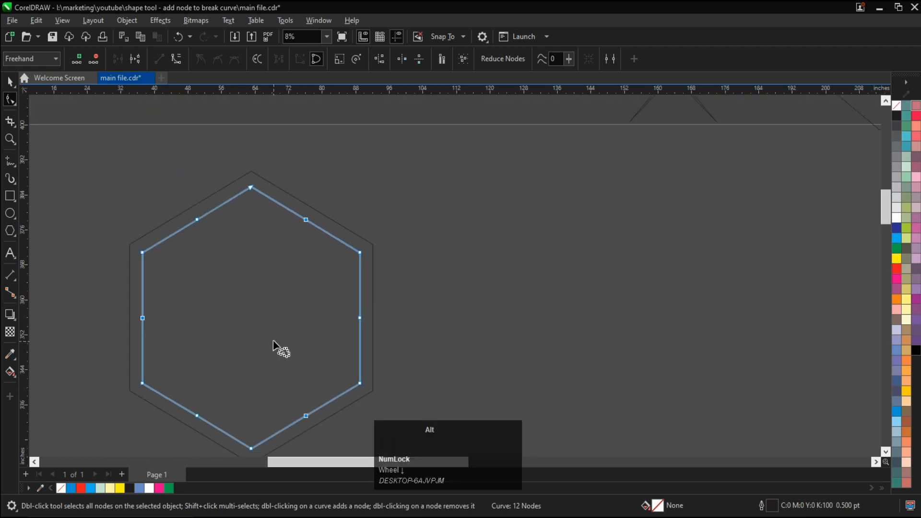
pyautogui.scroll(-1, 273, 341)
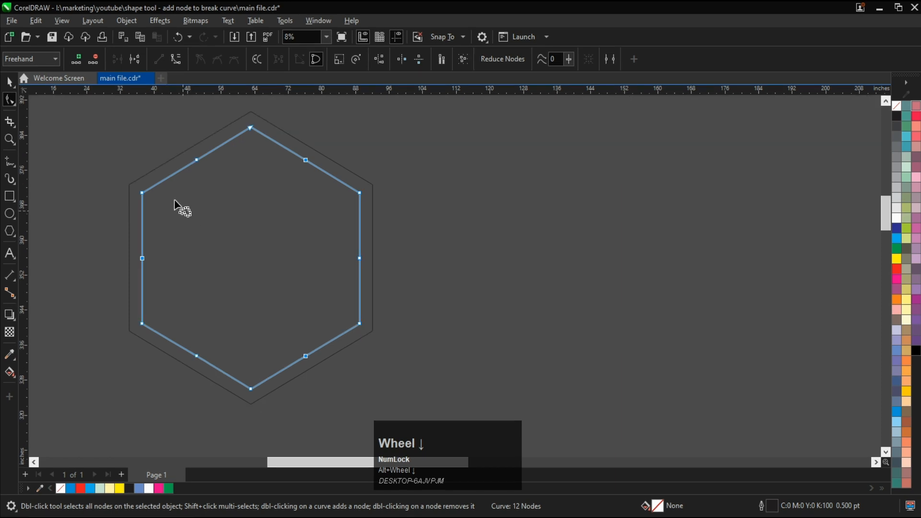
# Step: Break the inner hexagon at the three selected middle nodes and delete the end nodes that stay selected
pyautogui.click(135, 60)
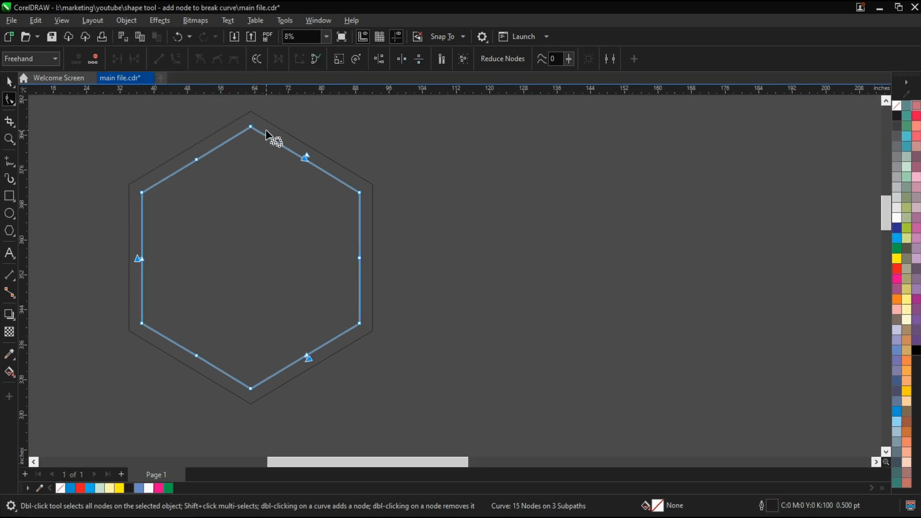
pyautogui.scroll(1, 282, 144)
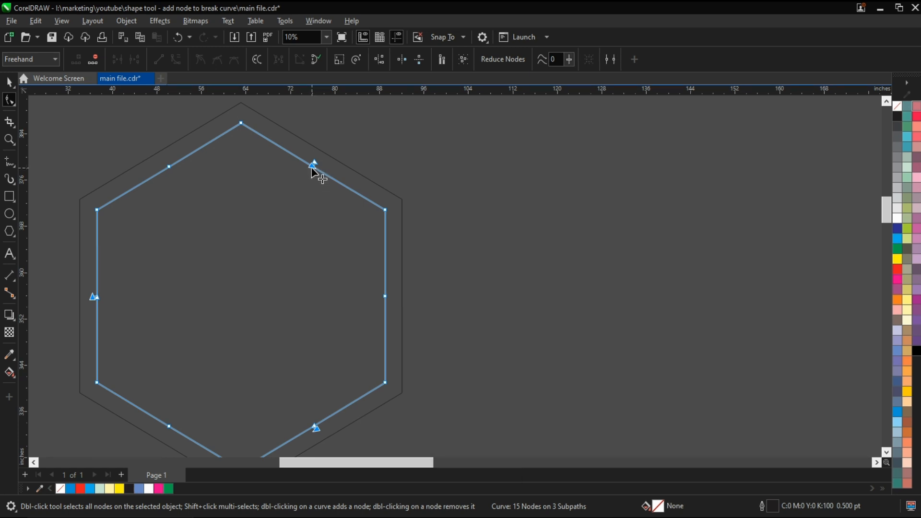
pyautogui.click(92, 60)
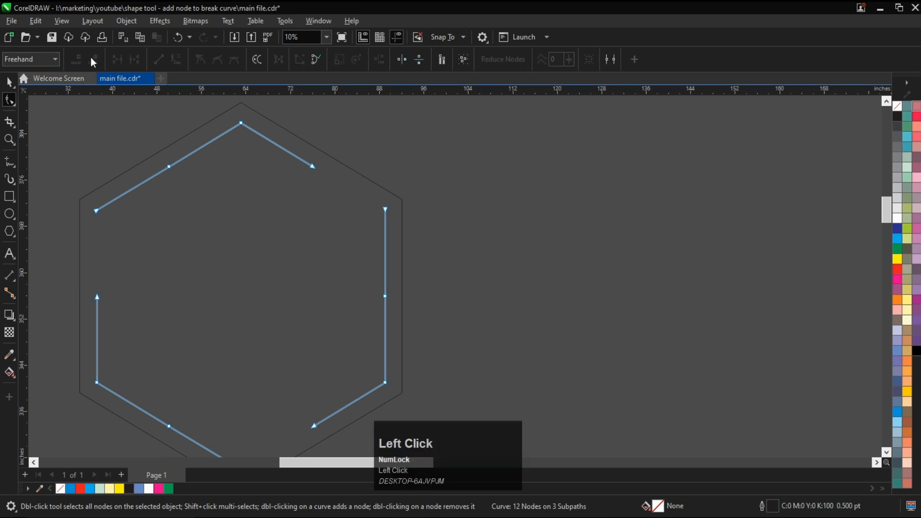
pyautogui.scroll(-1, 192, 127)
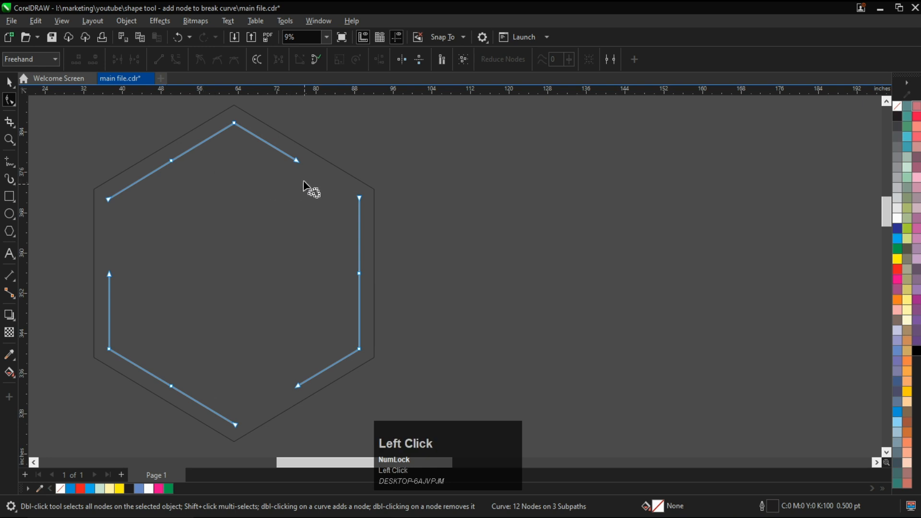
# Step: Delete the leftover end nodes on the upper-right, lower-right and left edges, switching to Rectangular selection, to leave three alternating inner lines
pyautogui.moveTo(304, 189); pyautogui.dragTo(302, 164)
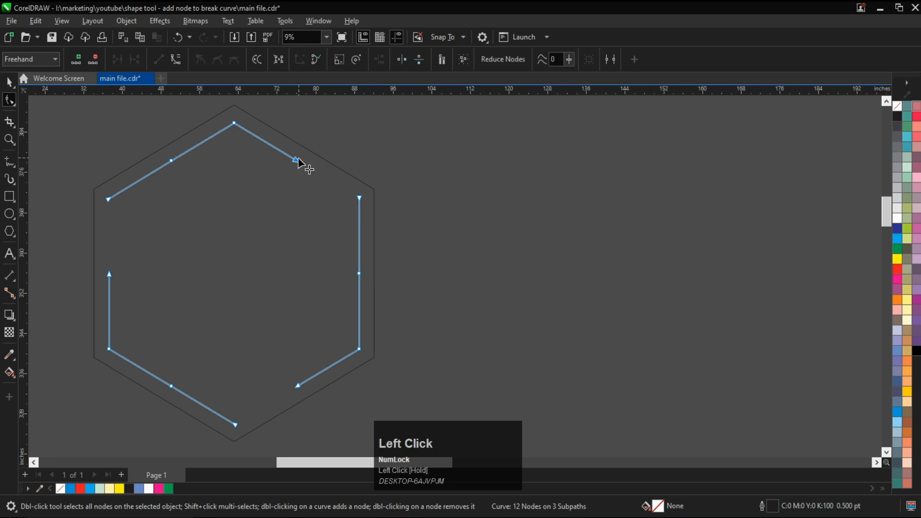
pyautogui.click(93, 60)
pyautogui.click(37, 59)
pyautogui.click(40, 76)
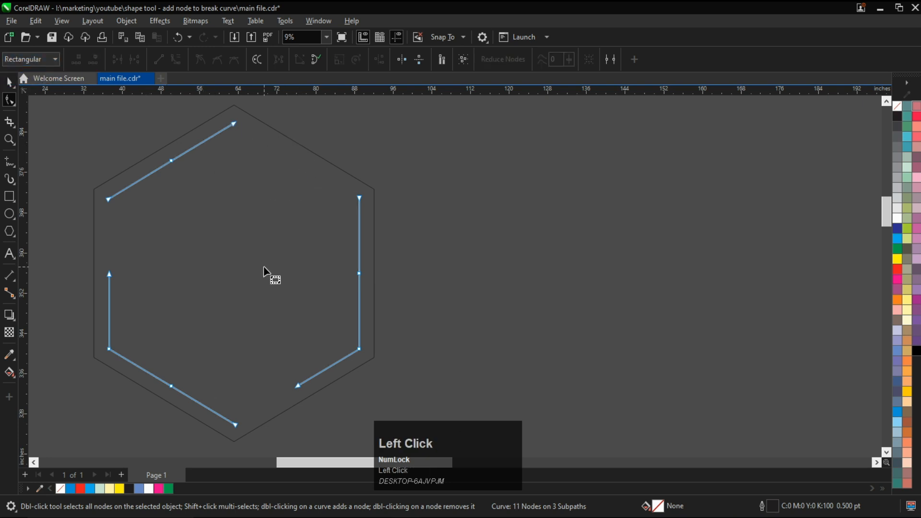
pyautogui.scroll(-1, 264, 266)
pyautogui.moveTo(266, 315); pyautogui.dragTo(307, 384)
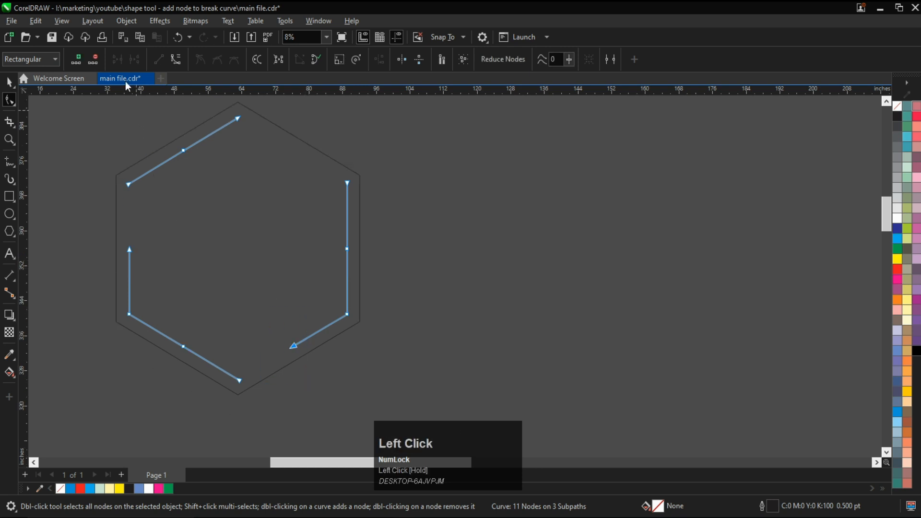
pyautogui.click(93, 60)
pyautogui.moveTo(110, 227); pyautogui.dragTo(146, 259)
pyautogui.click(92, 61)
pyautogui.scroll(-4, 201, 170)
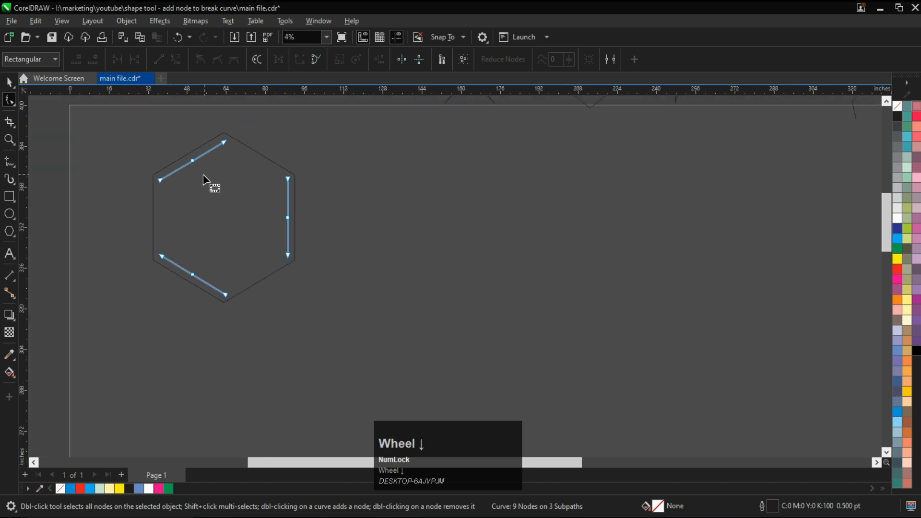
# Step: Select the outer hexagon together with the inner lines and set their outline width to 100 pt
pyautogui.click(9, 81)
pyautogui.scroll(-2, 189, 200)
pyautogui.moveTo(134, 142); pyautogui.dragTo(283, 304)
pyautogui.scroll(1, 222, 205)
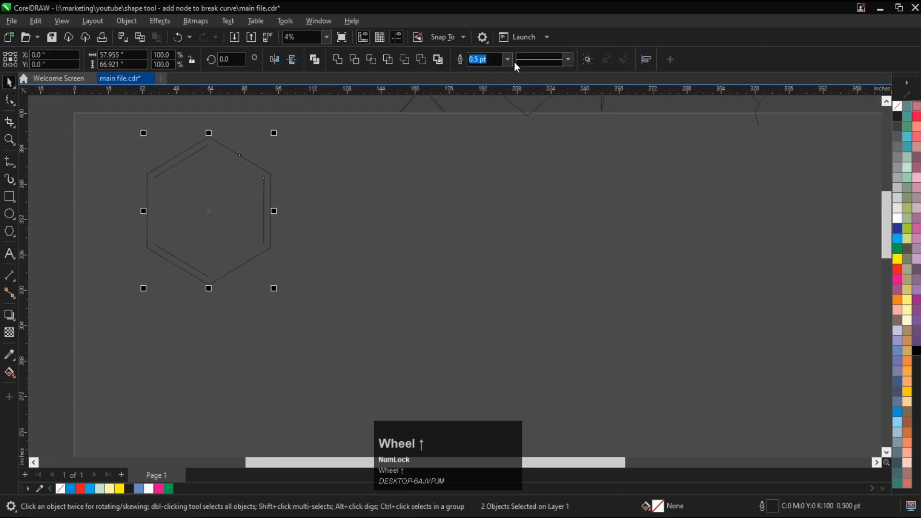
pyautogui.moveTo(497, 59); pyautogui.dragTo(464, 61)
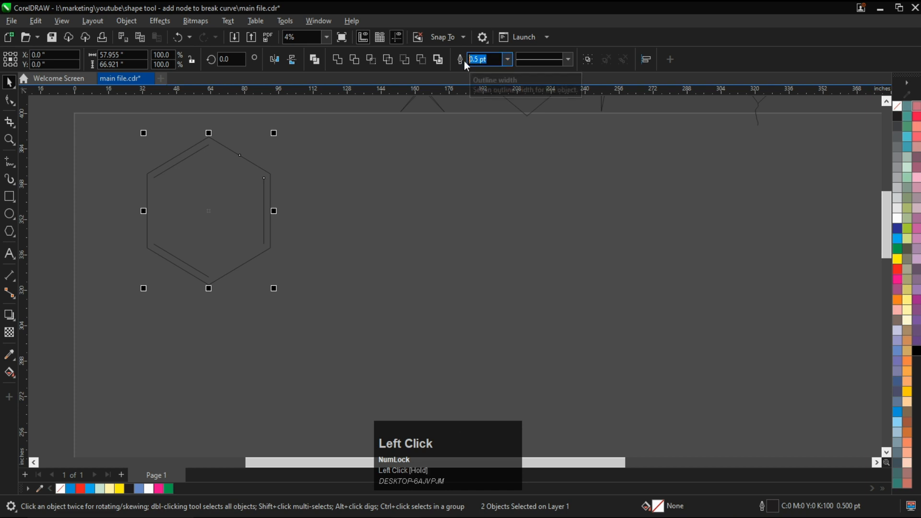
pyautogui.write('100')
pyautogui.press('Return')
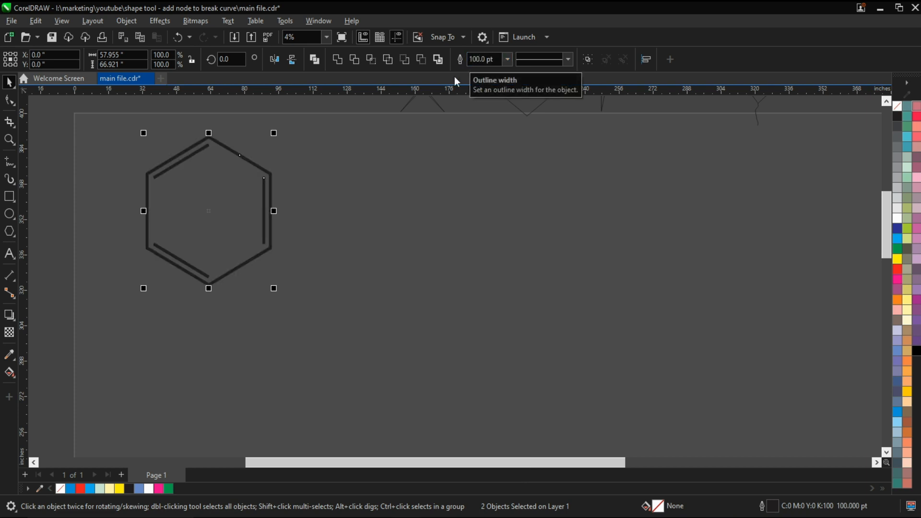
# Step: Select the inner lines and examine the shape of their ends near the hexagon's top corner
pyautogui.scroll(1, 193, 153)
pyautogui.click(189, 160)
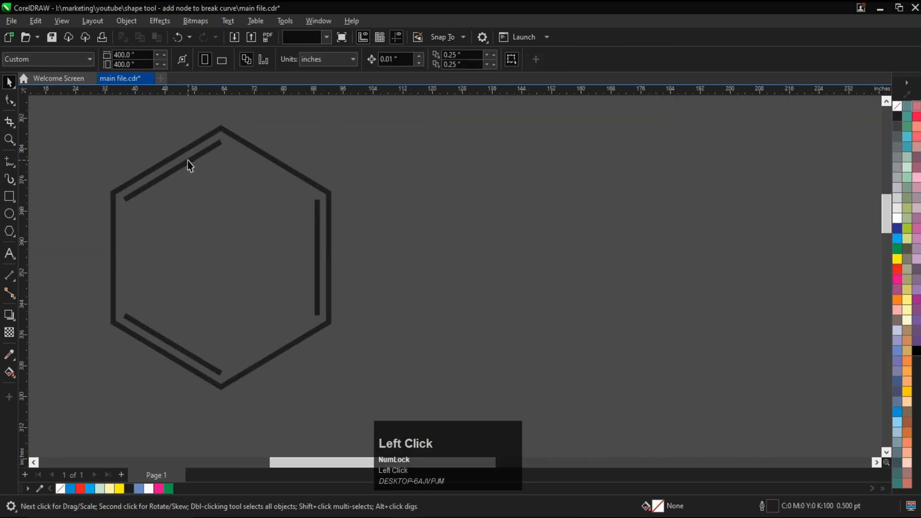
pyautogui.scroll(1, 188, 160)
pyautogui.scroll(4, 226, 136)
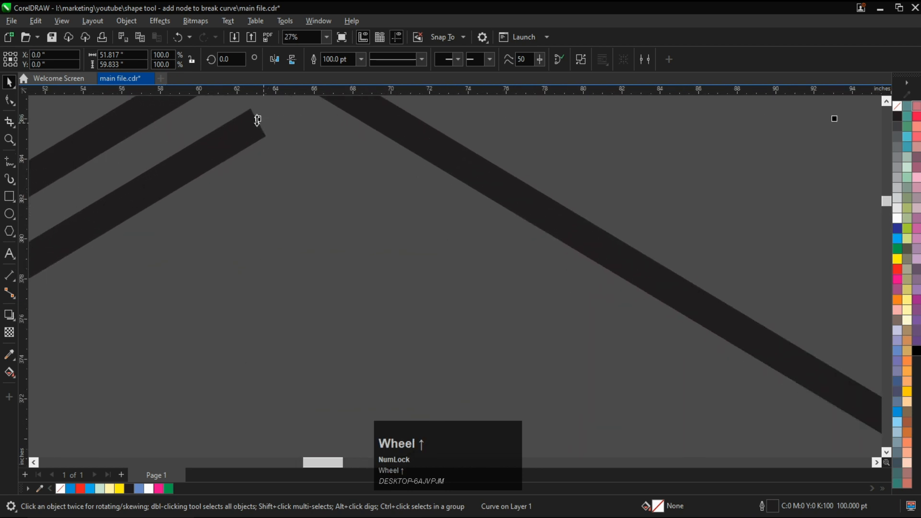
pyautogui.scroll(-1, 252, 123)
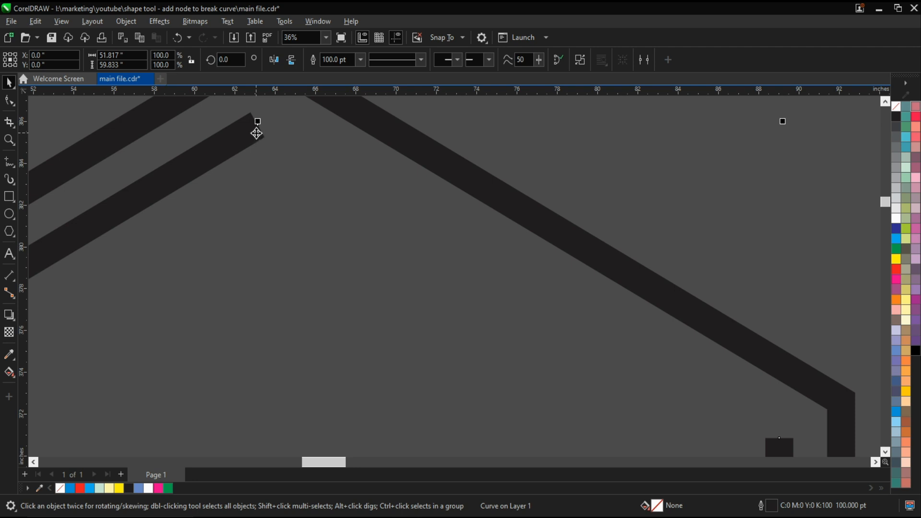
pyautogui.scroll(-3, 257, 134)
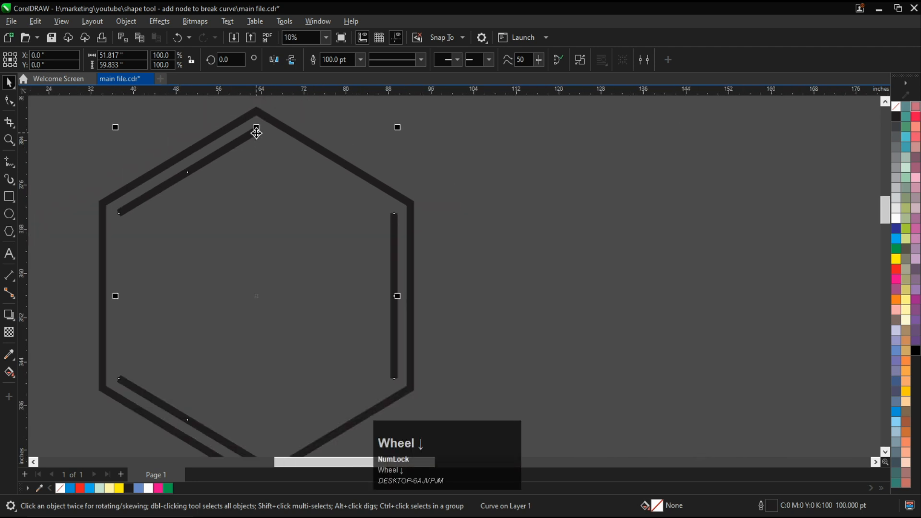
pyautogui.scroll(2, 257, 133)
pyautogui.scroll(-2, 257, 133)
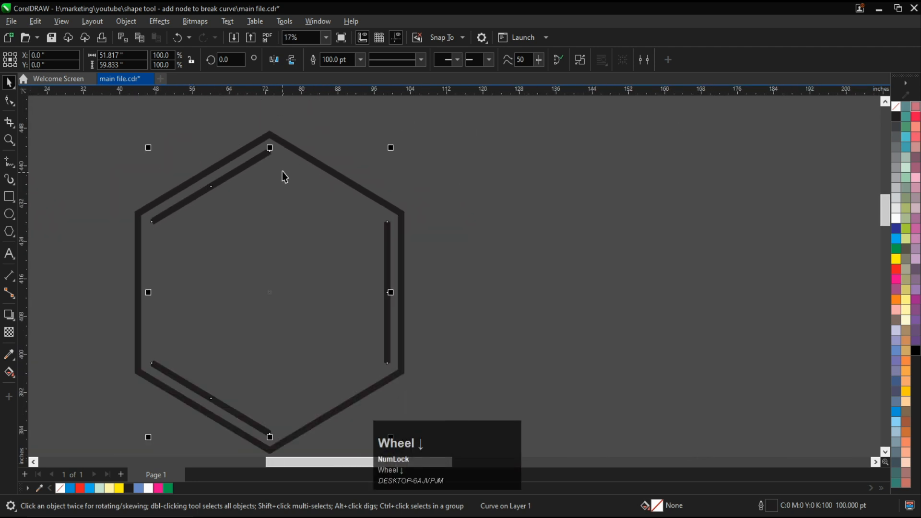
# Step: Give the selected inner lines rounded corners and round line caps in the Outline Pen settings, and check the rounded ends
pyautogui.scroll(1, 282, 174)
pyautogui.press('F12')
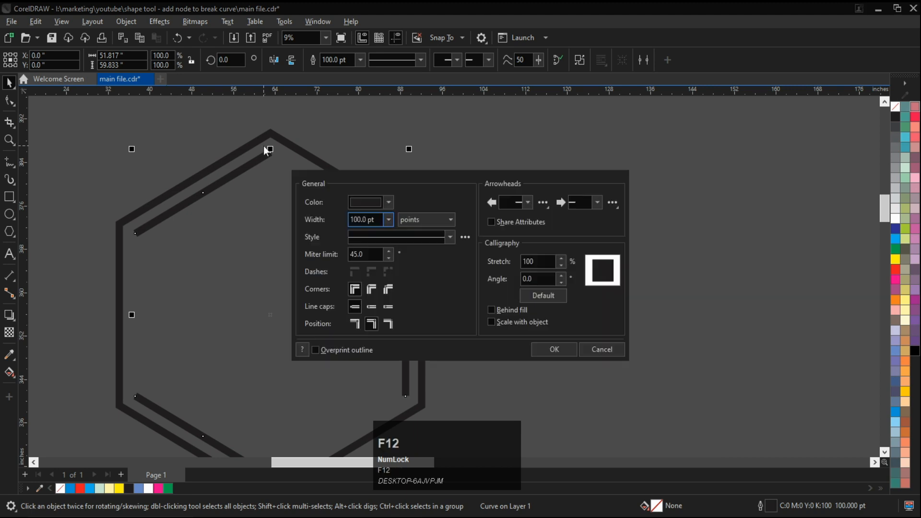
pyautogui.moveTo(457, 162); pyautogui.dragTo(593, 111)
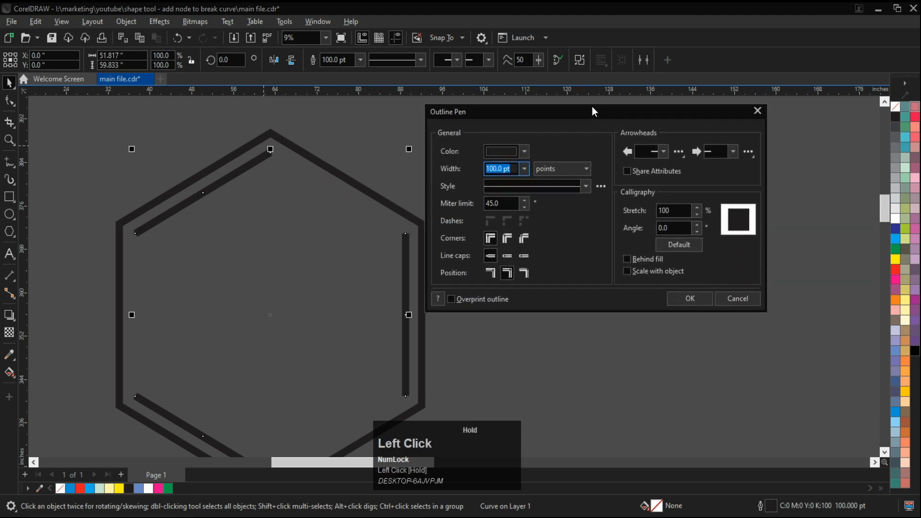
pyautogui.moveTo(539, 125); pyautogui.dragTo(568, 114)
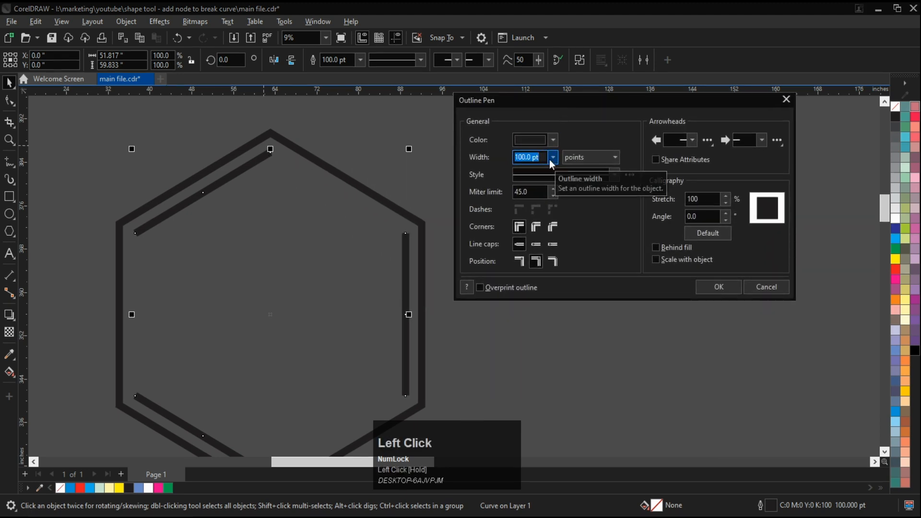
pyautogui.click(537, 230)
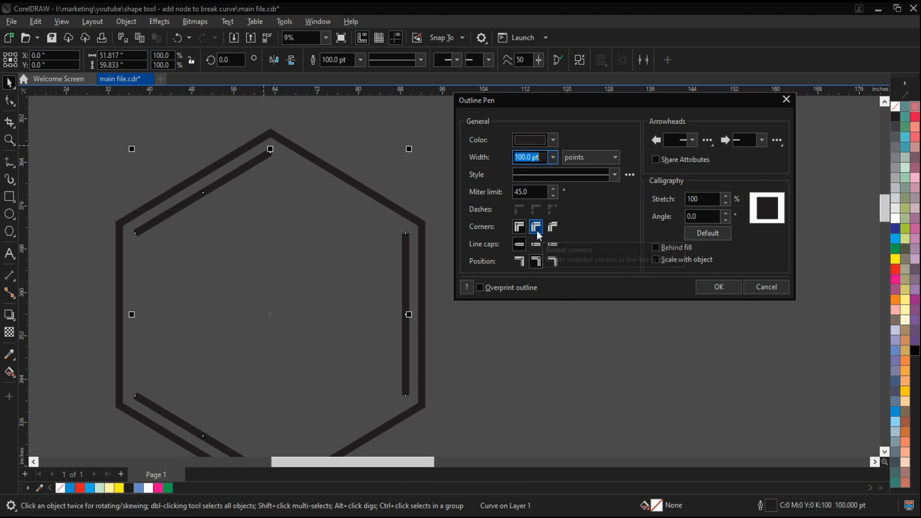
pyautogui.click(536, 244)
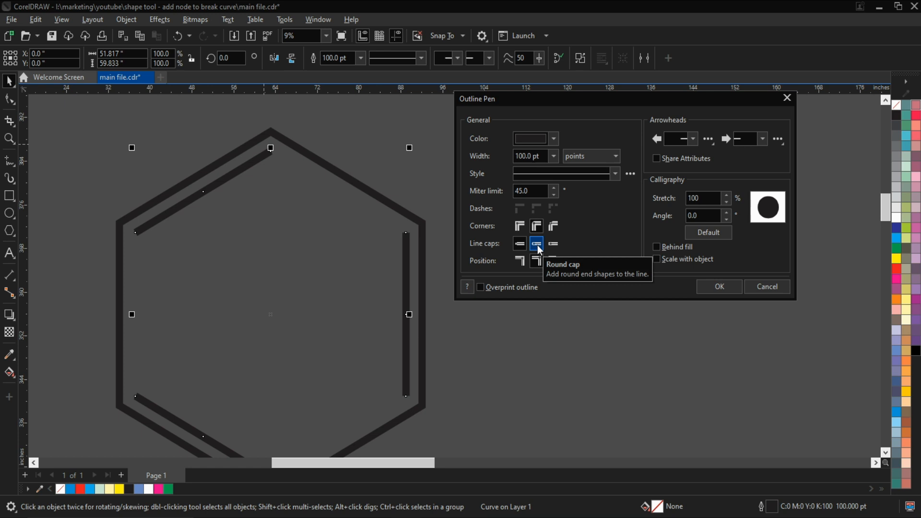
pyautogui.click(519, 244)
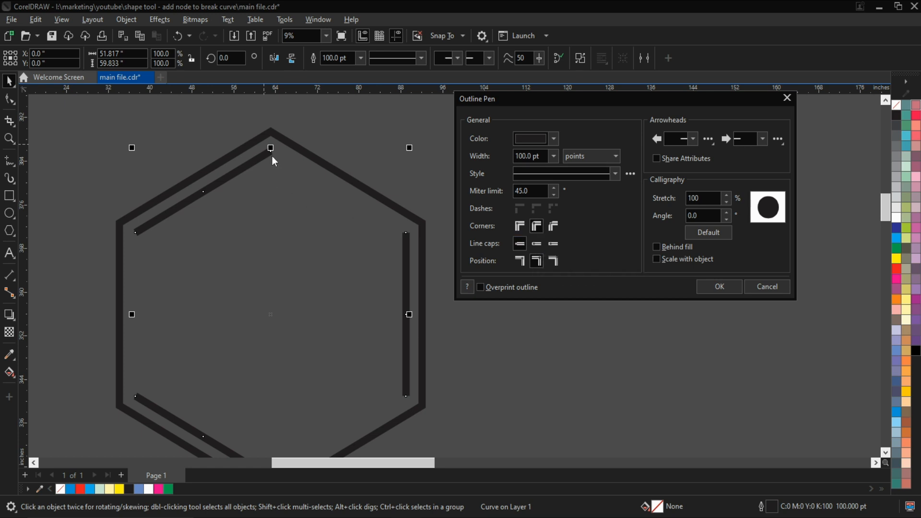
pyautogui.click(537, 246)
pyautogui.scroll(1, 275, 157)
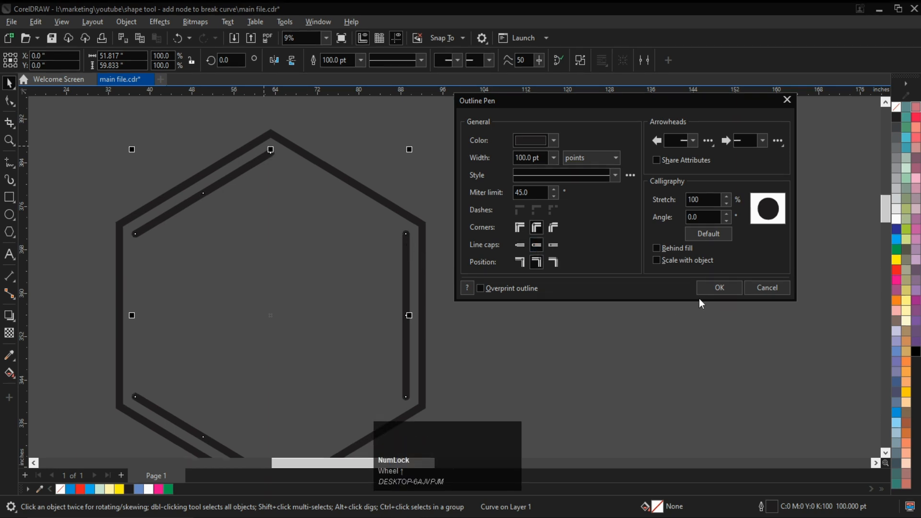
pyautogui.click(719, 287)
pyautogui.scroll(2, 430, 234)
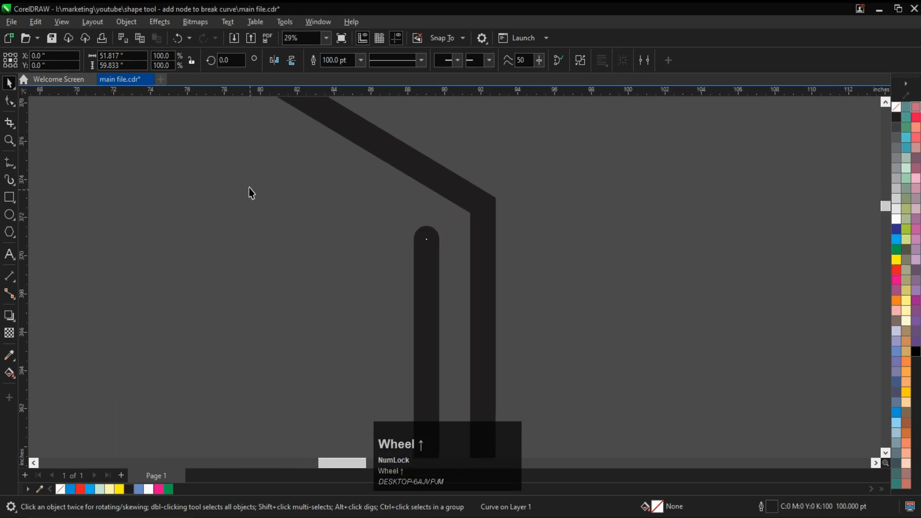
pyautogui.scroll(-3, 307, 229)
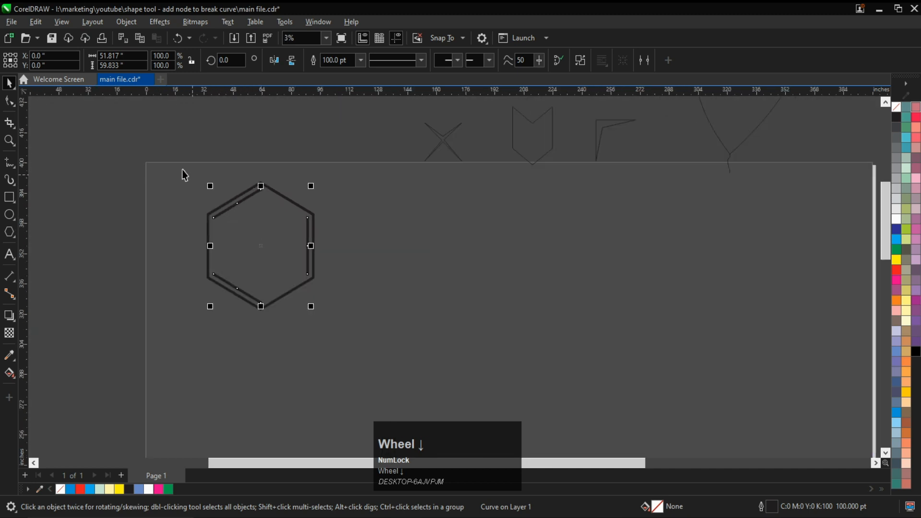
# Step: Select the hexagon with its inner lines, save the document, and move both horizontally to the right side of the page
pyautogui.moveTo(172, 158); pyautogui.dragTo(320, 317)
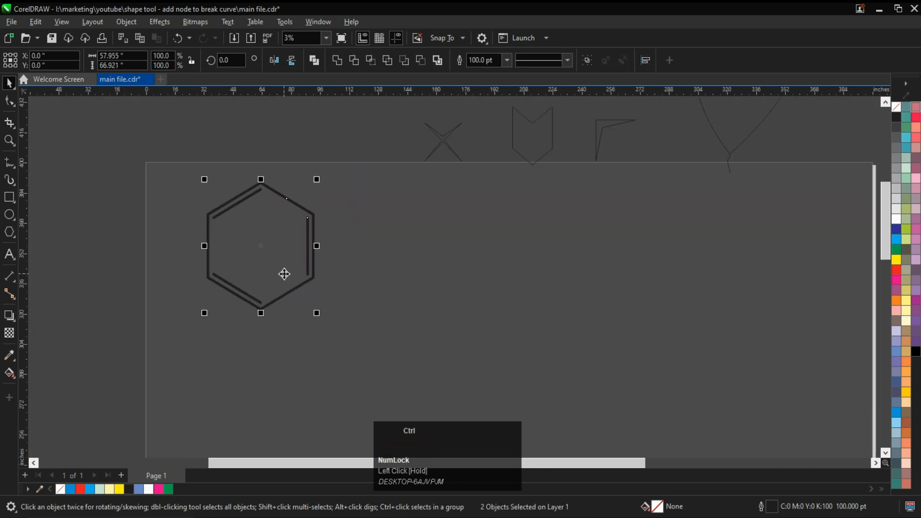
pyautogui.hotkey('ctrl', 's')
pyautogui.scroll(-3, 251, 237)
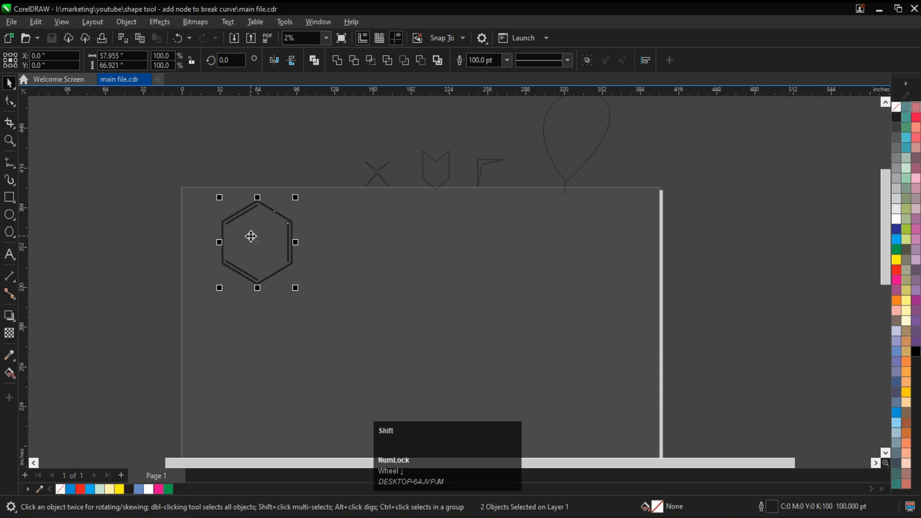
pyautogui.moveTo(213, 240); pyautogui.dragTo(561, 235)
pyautogui.hscroll(-2, 259, 225)
pyautogui.hscroll(1, 251, 229)
pyautogui.scroll(1, 194, 231)
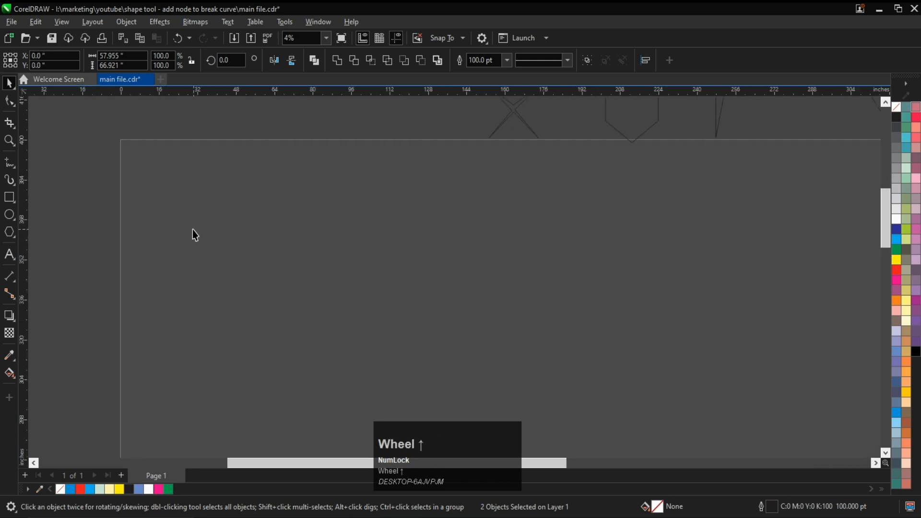
pyautogui.scroll(-1, 192, 228)
pyautogui.hscroll(2, 189, 222)
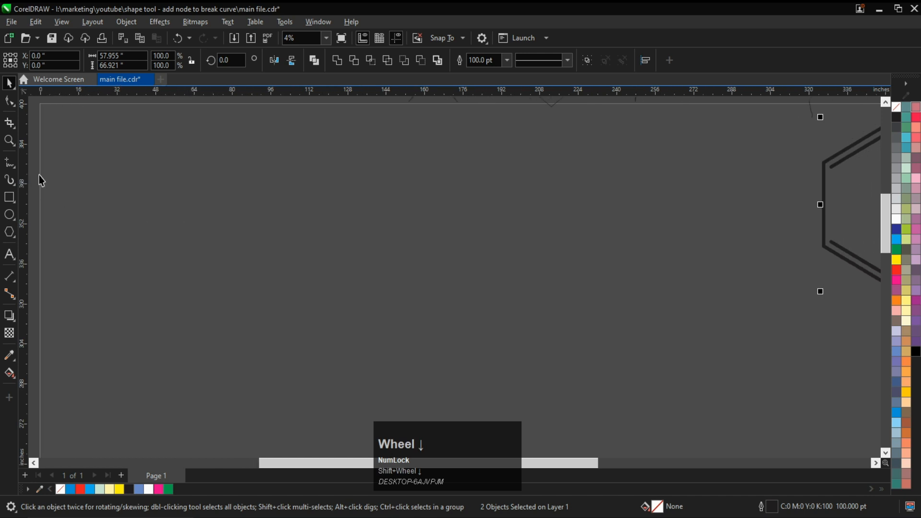
# Step: Draw a rectangle about 86.8 by 72.9 inches in the page's upper-left area and activate the Shape tool on it
pyautogui.click(9, 198)
pyautogui.moveTo(149, 129); pyautogui.dragTo(358, 312)
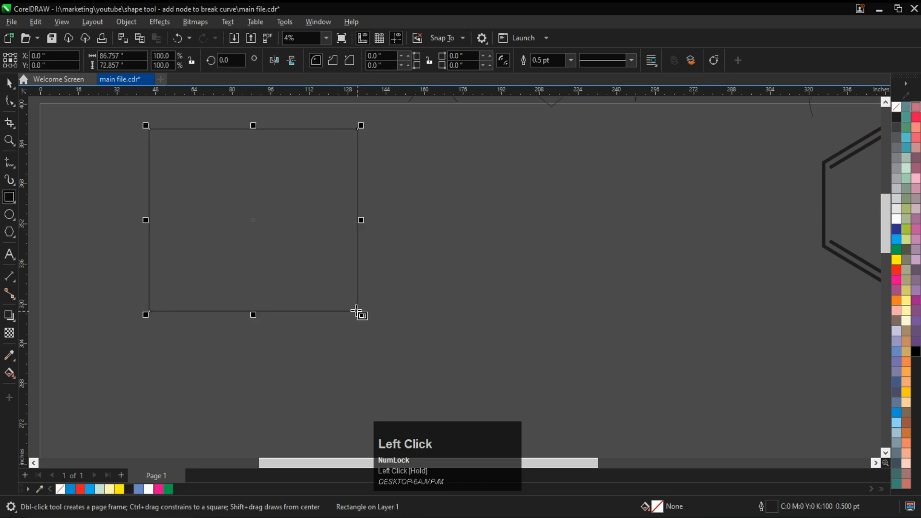
pyautogui.hscroll(3, 287, 265)
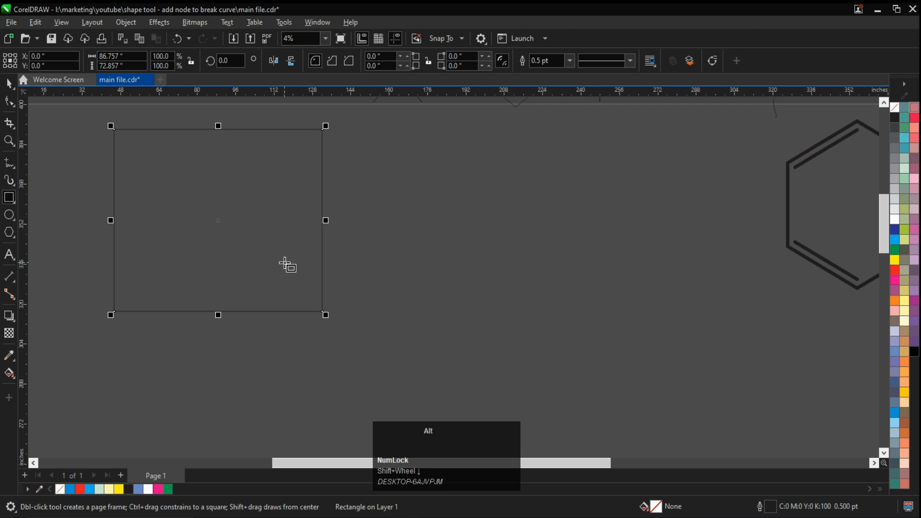
pyautogui.scroll(1, 287, 265)
pyautogui.scroll(-1, 286, 265)
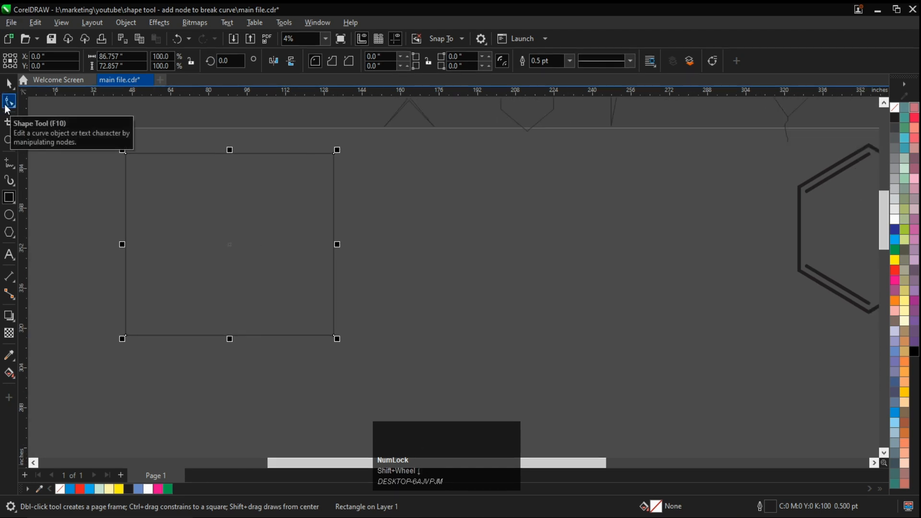
pyautogui.click(9, 101)
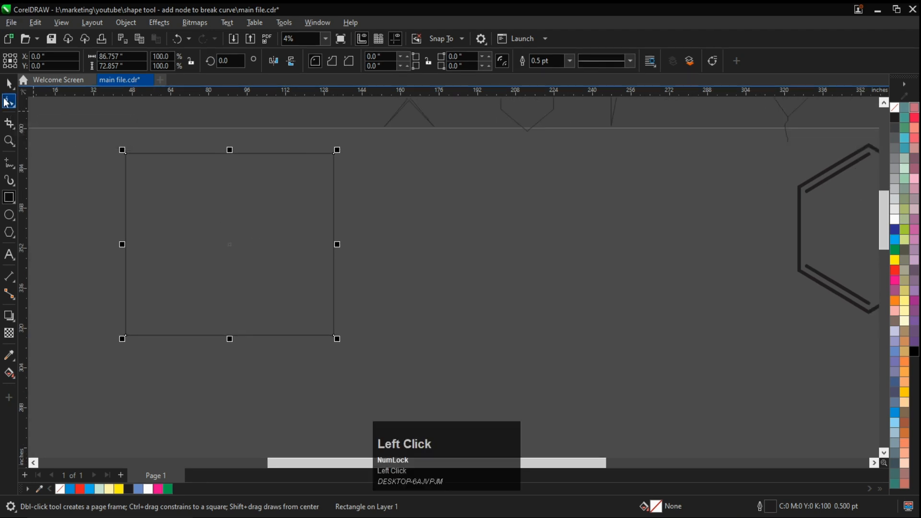
# Step: Try converting the rectangle to curves, and undo the conversion
pyautogui.hotkey('ctrl', 'q')
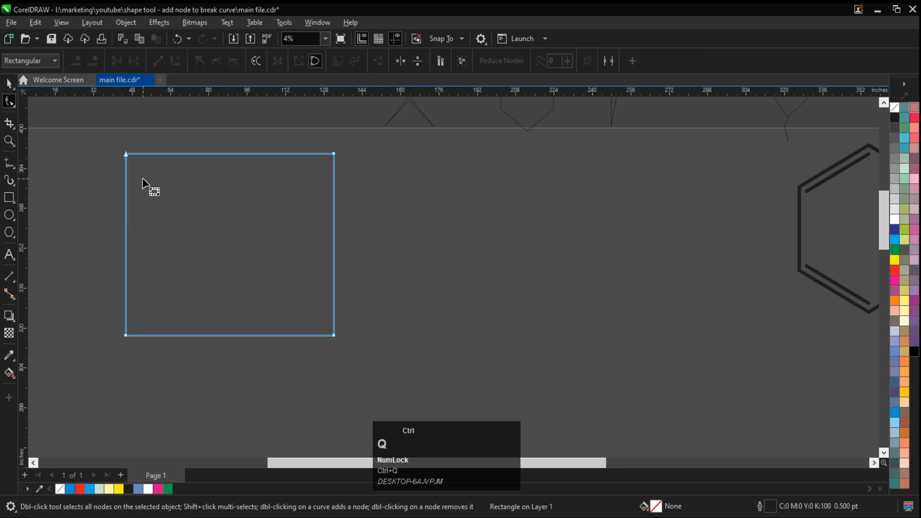
pyautogui.scroll(-3, 138, 174)
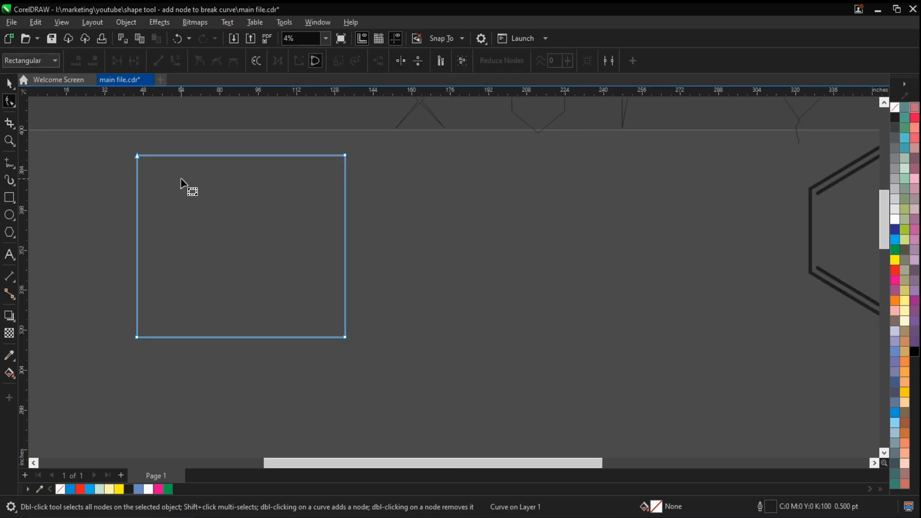
pyautogui.hotkey('ctrl', 'z')
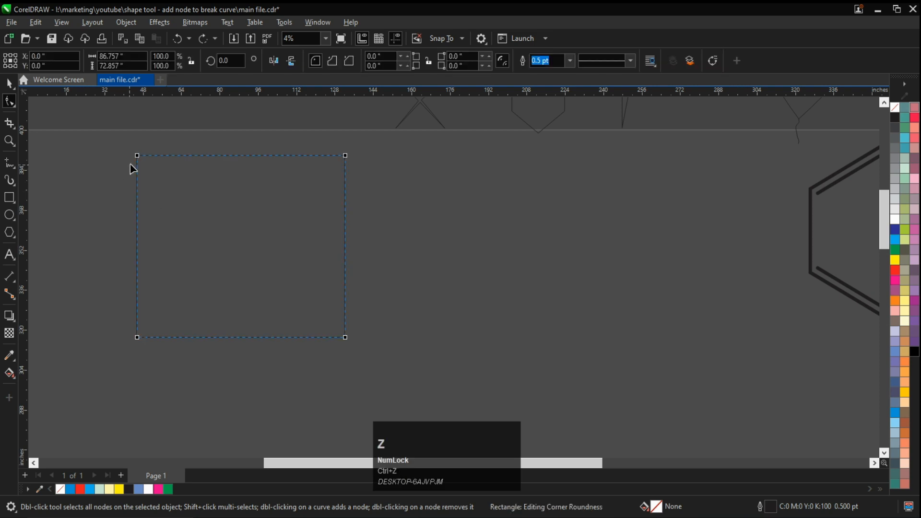
# Step: Scallop all four corners of the rectangle with a radius of about 36.4 inches and convert the shape to curves
pyautogui.click(332, 60)
pyautogui.moveTo(137, 155); pyautogui.dragTo(232, 235)
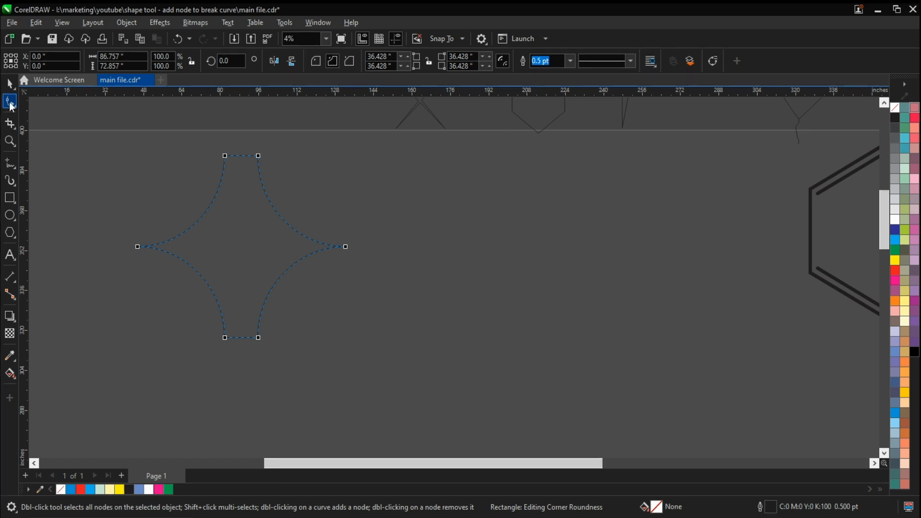
pyautogui.press('ctrl')
pyautogui.hotkey('ctrl', 'q')
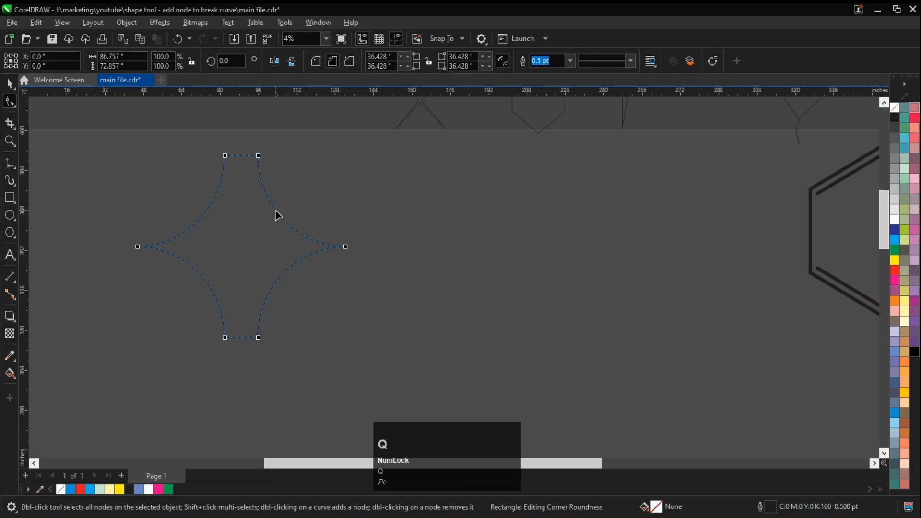
pyautogui.hotkey('ctrl', 'q')
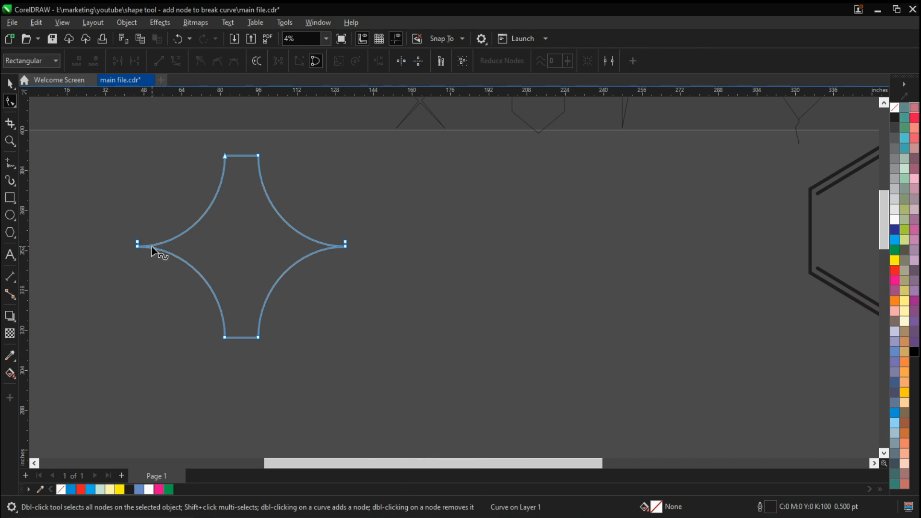
# Step: Break the curve at the nodes on its left and right tips and delete the end nodes that stay selected
pyautogui.moveTo(122, 222); pyautogui.dragTo(382, 261)
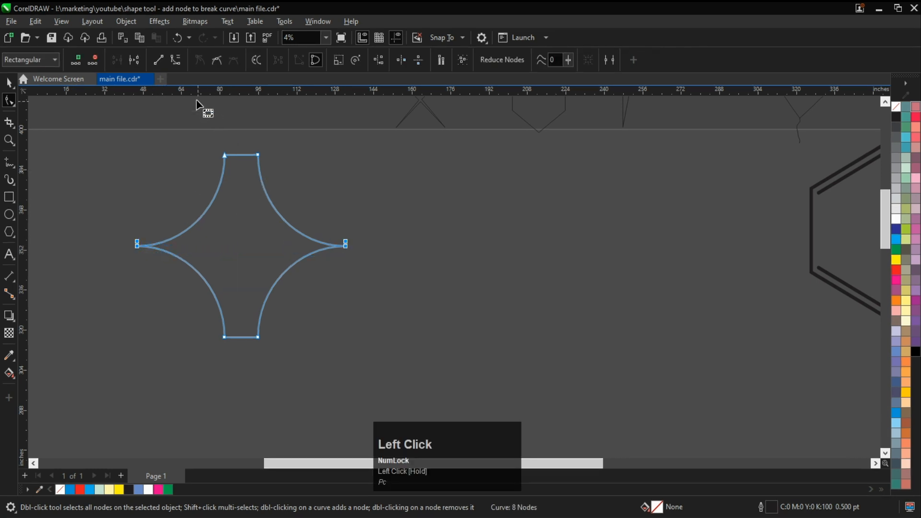
pyautogui.click(135, 60)
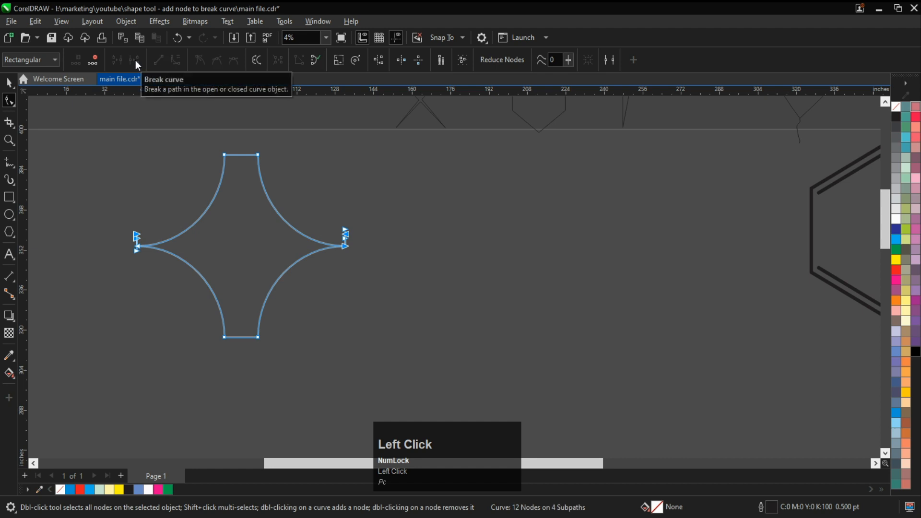
pyautogui.click(91, 60)
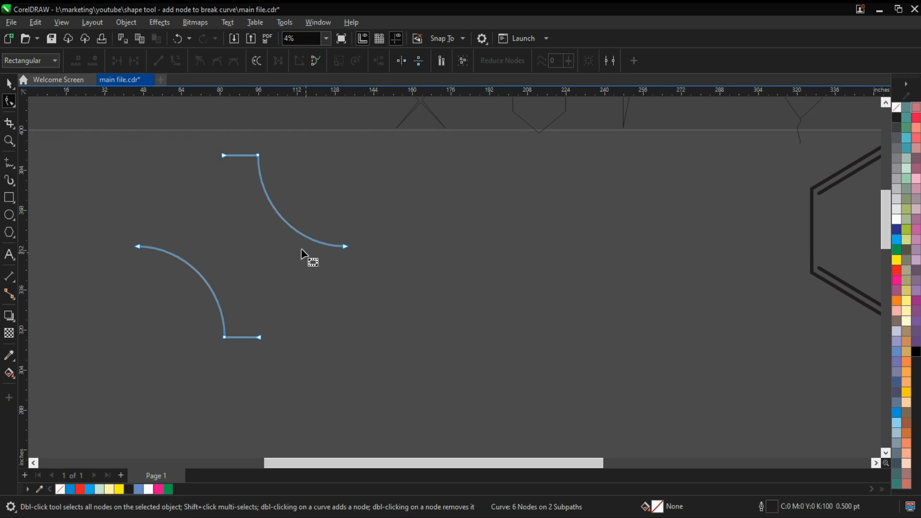
# Step: Try joining the left end node of the lower curve with the upper-left end node of the upper curve, and undo it
pyautogui.moveTo(108, 123); pyautogui.dragTo(170, 235)
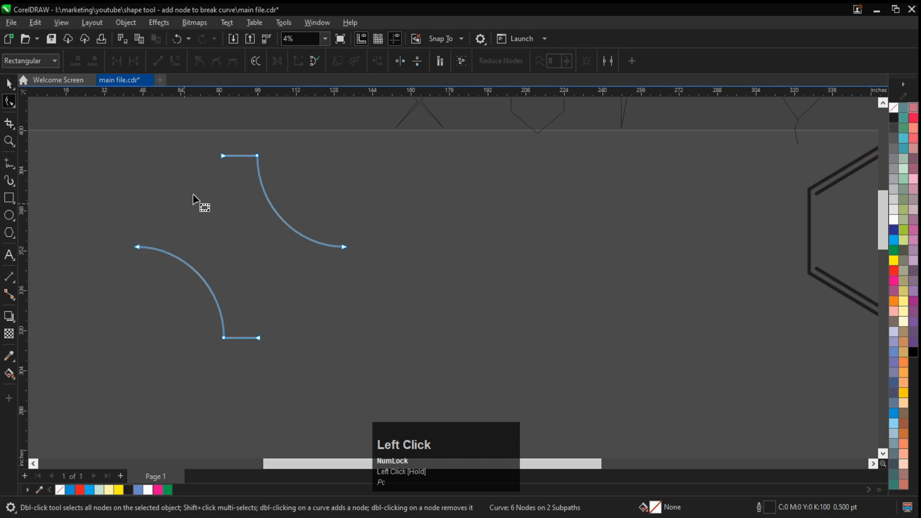
pyautogui.moveTo(89, 109); pyautogui.dragTo(228, 282)
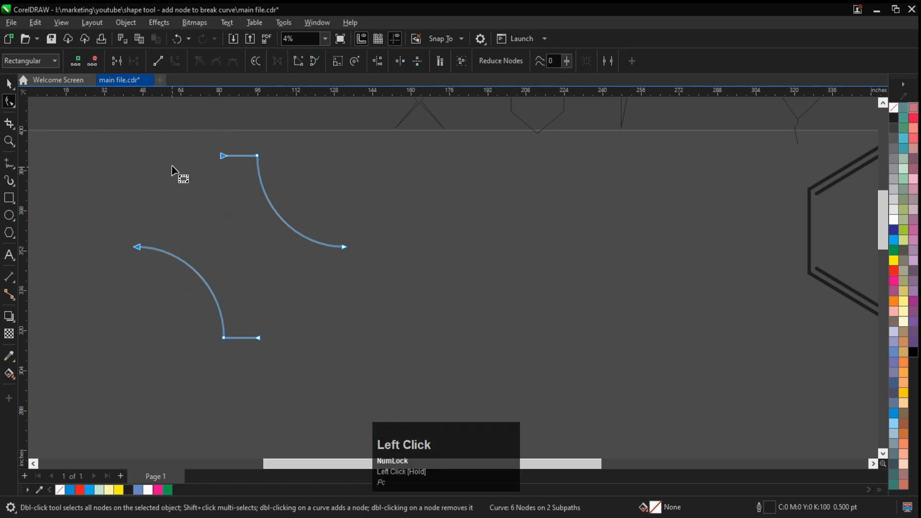
pyautogui.click(117, 62)
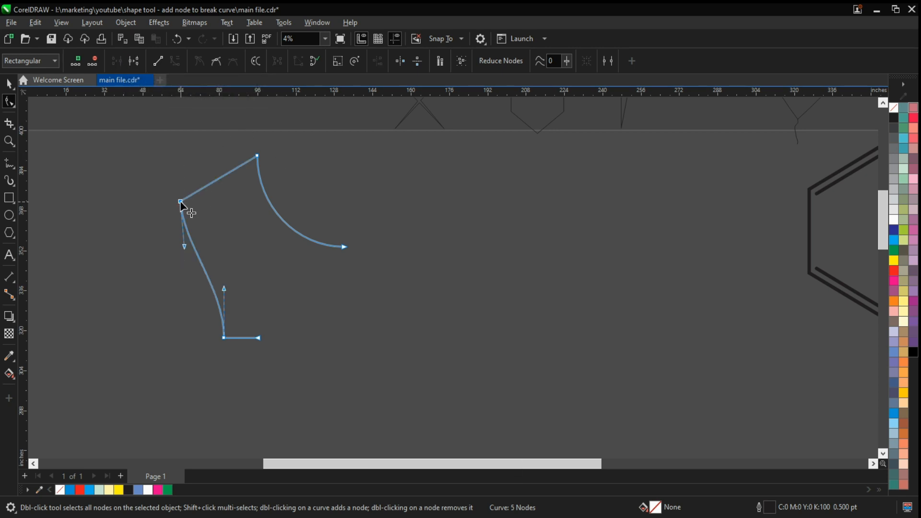
pyautogui.hotkey('ctrl', 'z')
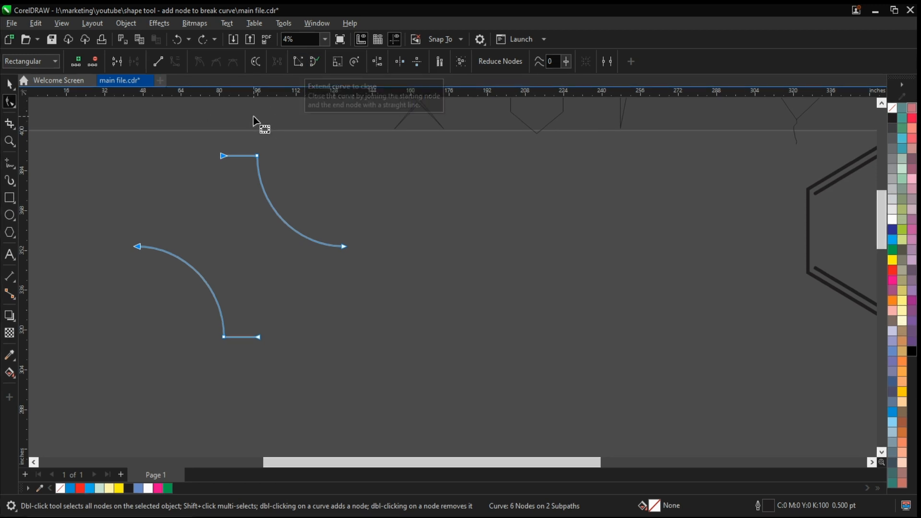
# Step: Join the upper-left pair of end nodes and the lower-right pair to close the two curves into one wavy shape, and deselect it
pyautogui.moveTo(105, 131); pyautogui.dragTo(235, 260)
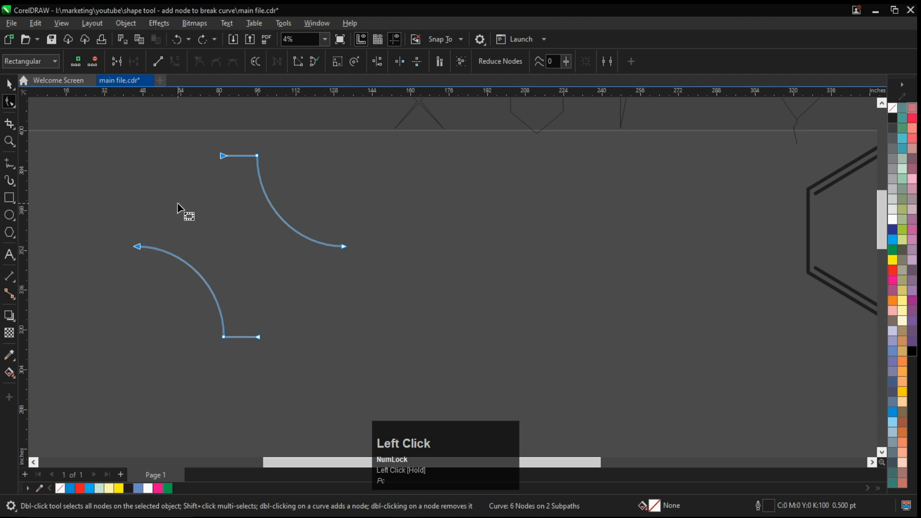
pyautogui.click(118, 62)
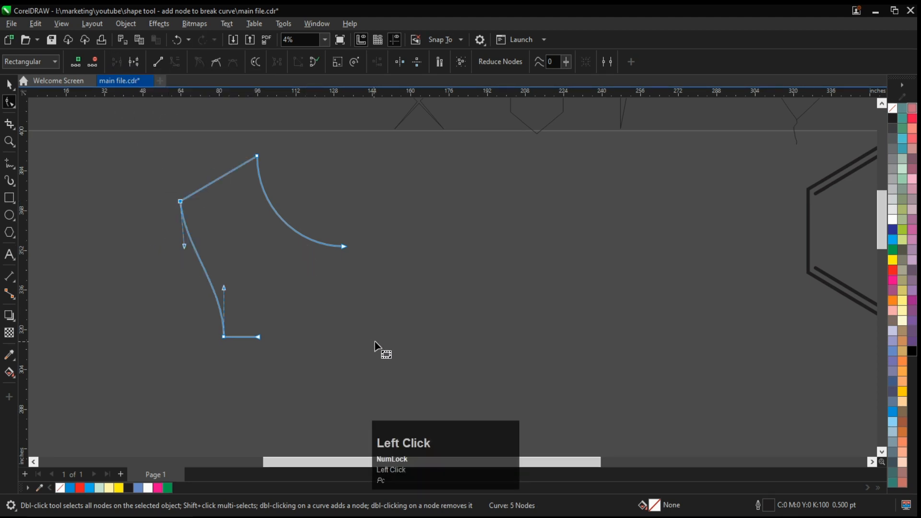
pyautogui.moveTo(395, 373); pyautogui.dragTo(244, 227)
pyautogui.click(117, 62)
pyautogui.scroll(-1, 269, 237)
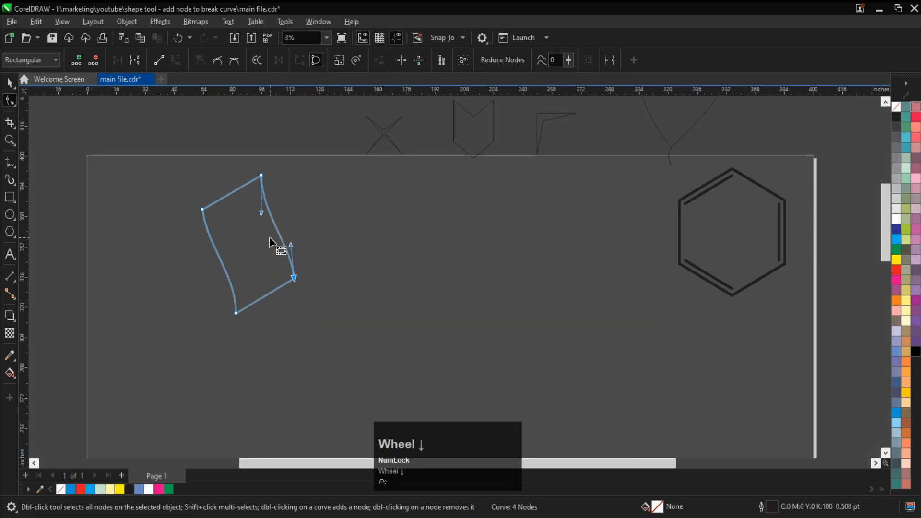
pyautogui.click(10, 82)
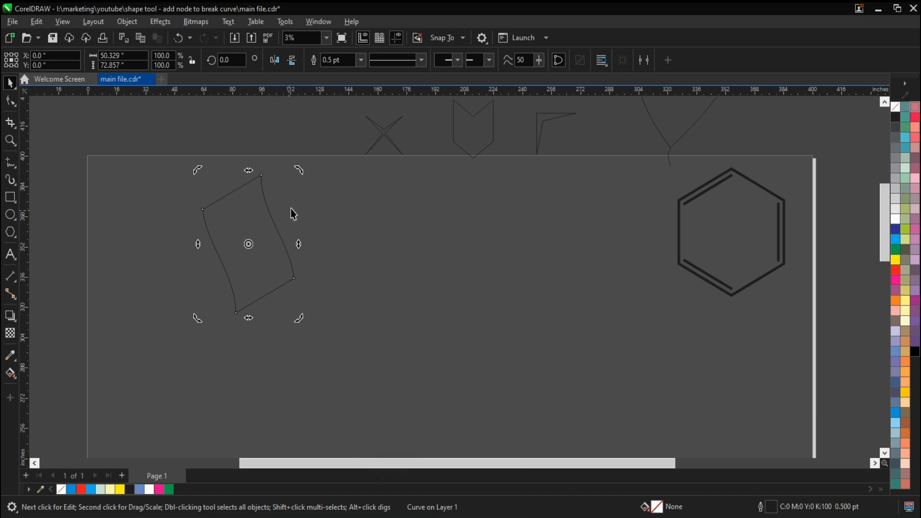
pyautogui.click(253, 222)
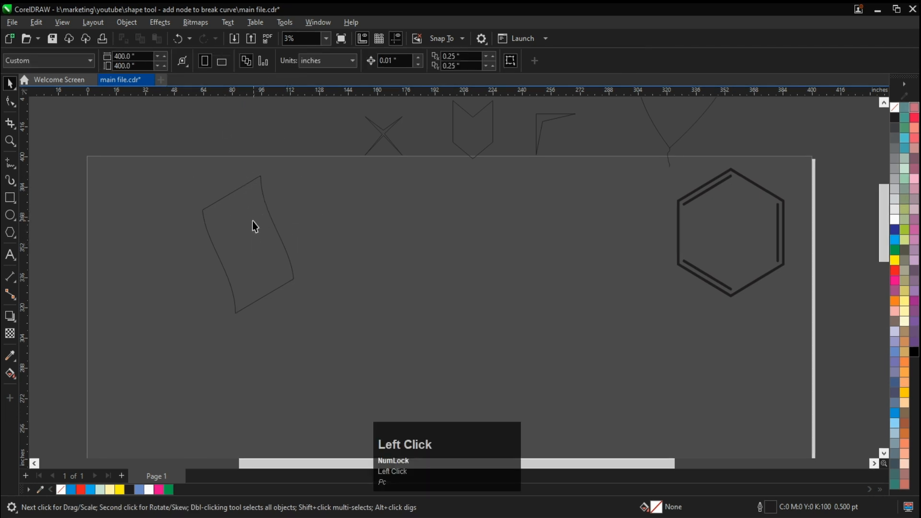
# Step: Rotate the wavy shape to 240 degrees so that its straight edges stand vertical like a waving flag
pyautogui.click(252, 222)
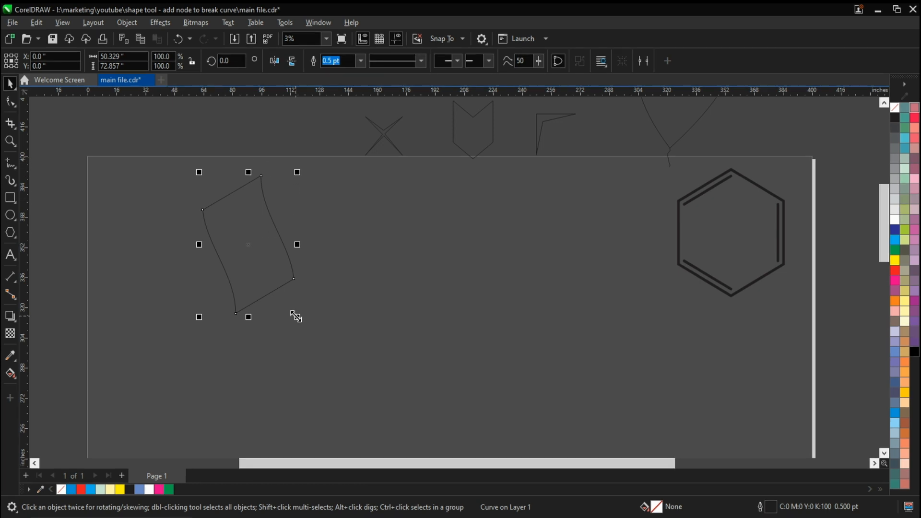
pyautogui.click(249, 245)
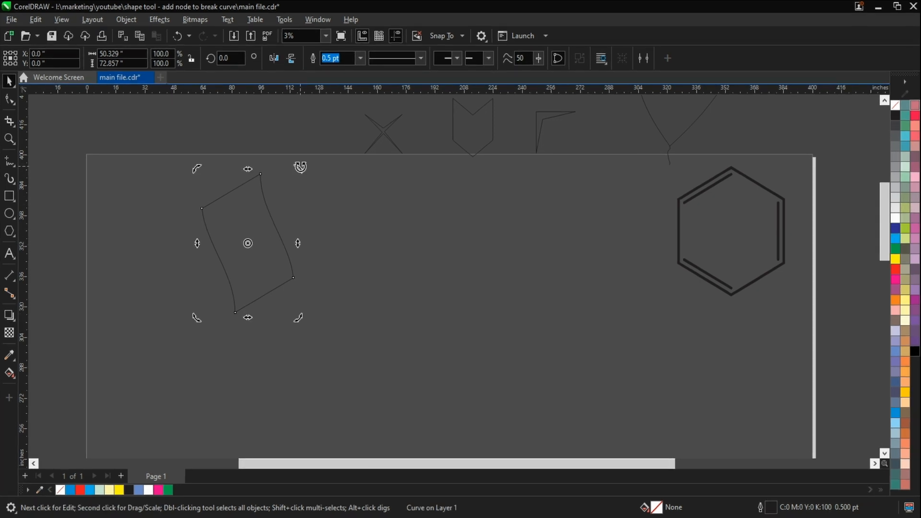
pyautogui.moveTo(300, 167); pyautogui.dragTo(299, 331)
pyautogui.scroll(3, 206, 177)
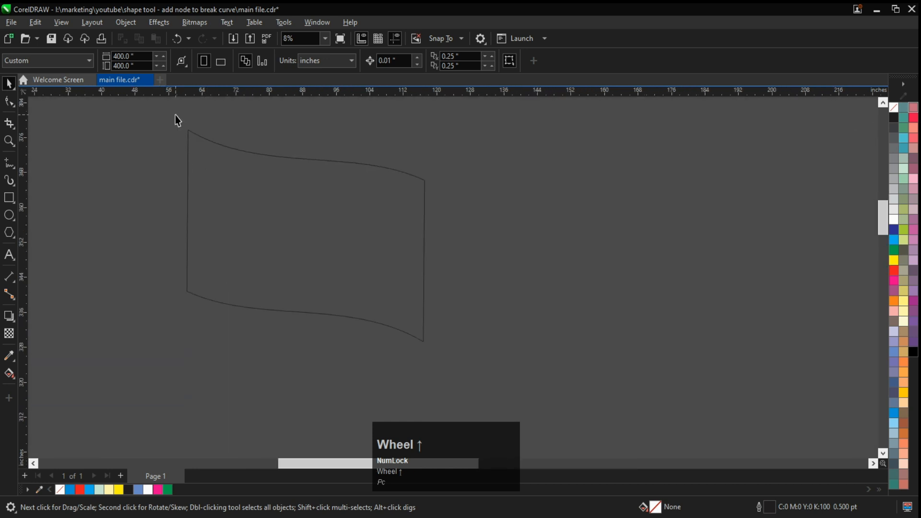
pyautogui.scroll(-1, 197, 170)
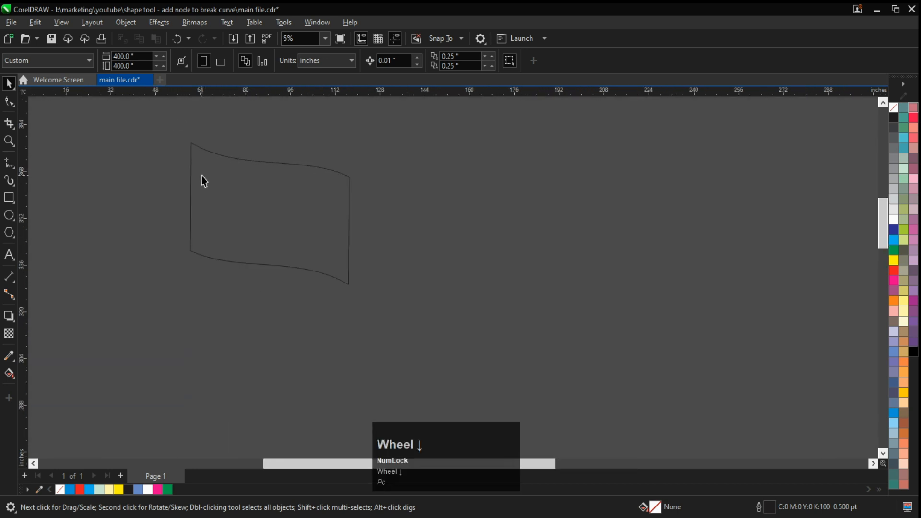
# Step: Draw a rectangle about 20.7 by 48.1 inches over the left third of the wavy flag shape
pyautogui.hscroll(1, 192, 186)
pyautogui.click(9, 198)
pyautogui.moveTo(159, 135); pyautogui.dragTo(217, 276)
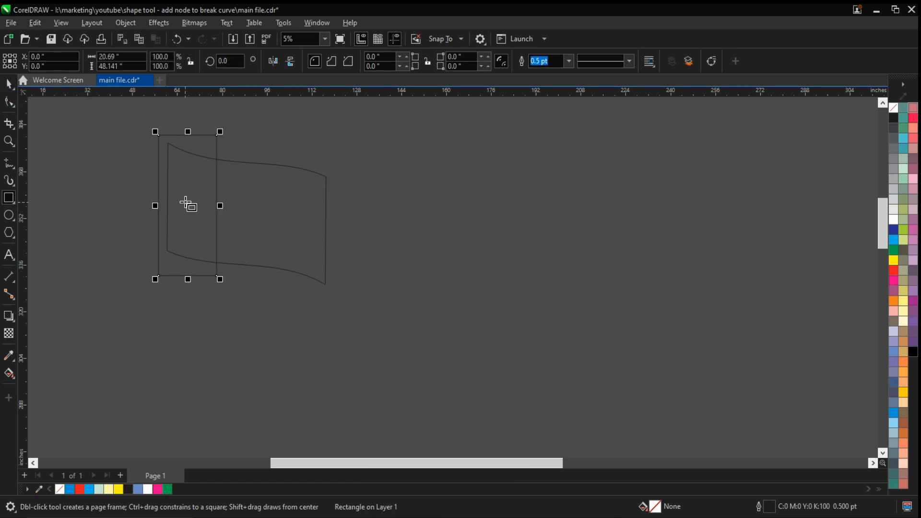
# Step: PowerClip the rectangle inside the wavy flag shape
pyautogui.click(9, 84)
pyautogui.click(161, 172)
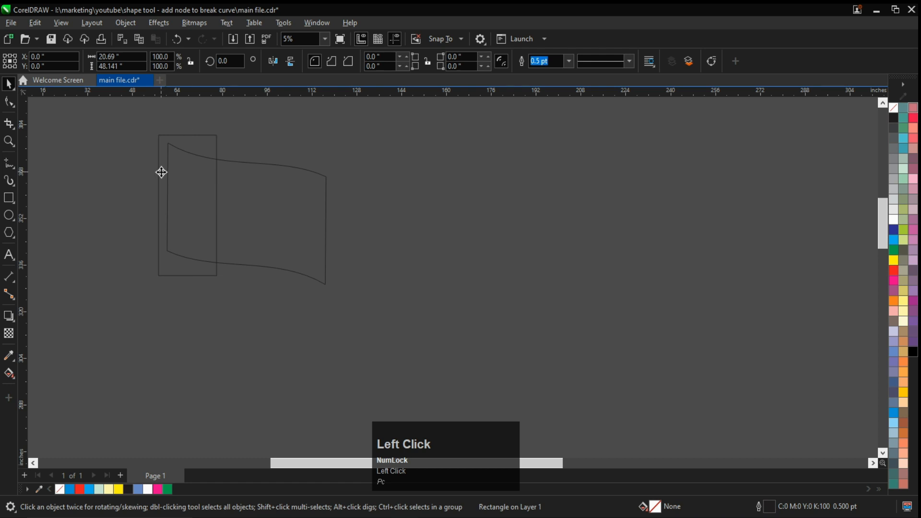
pyautogui.rightClick(162, 171)
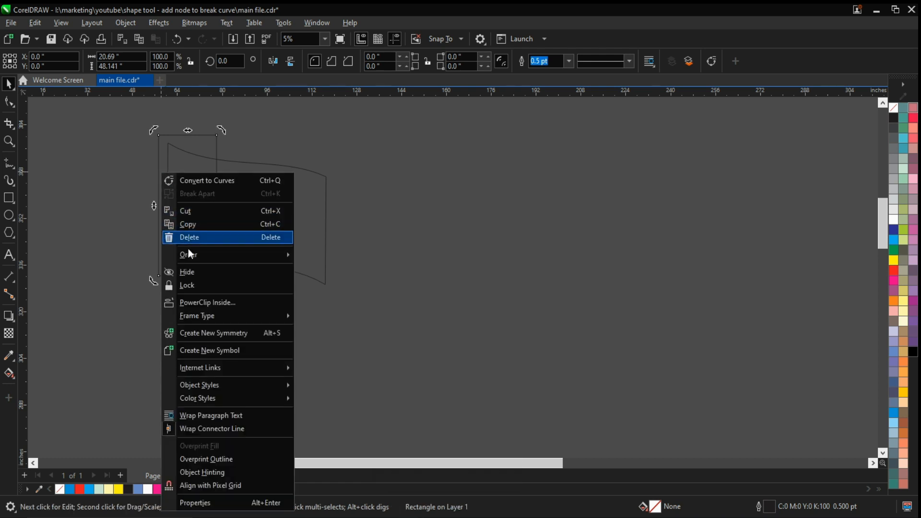
pyautogui.click(208, 305)
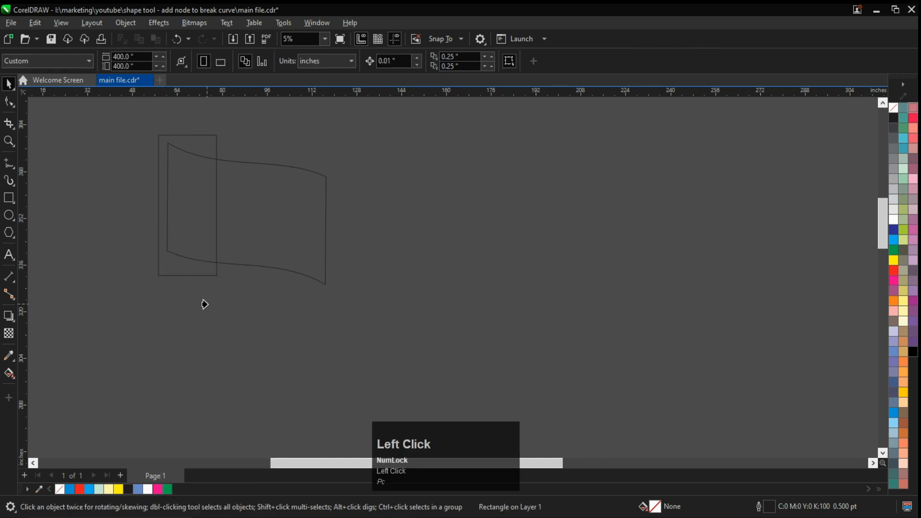
pyautogui.click(243, 227)
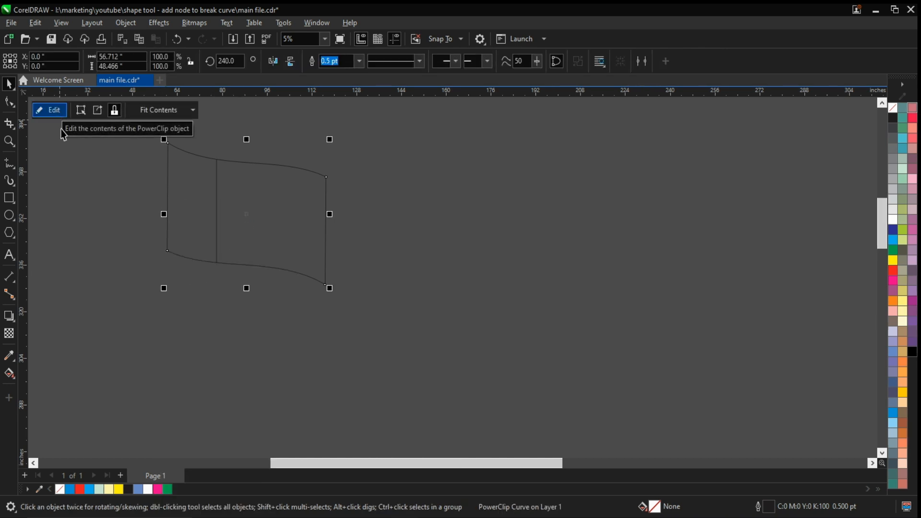
# Step: Edit the PowerClip contents to fill the rectangle white with no outline, and finish editing
pyautogui.scroll(2, 204, 168)
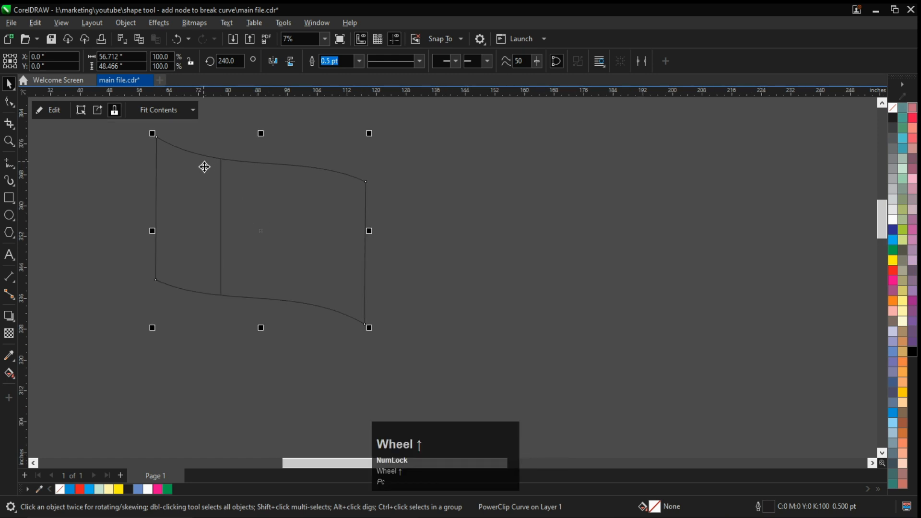
pyautogui.click(148, 204)
pyautogui.click(179, 199)
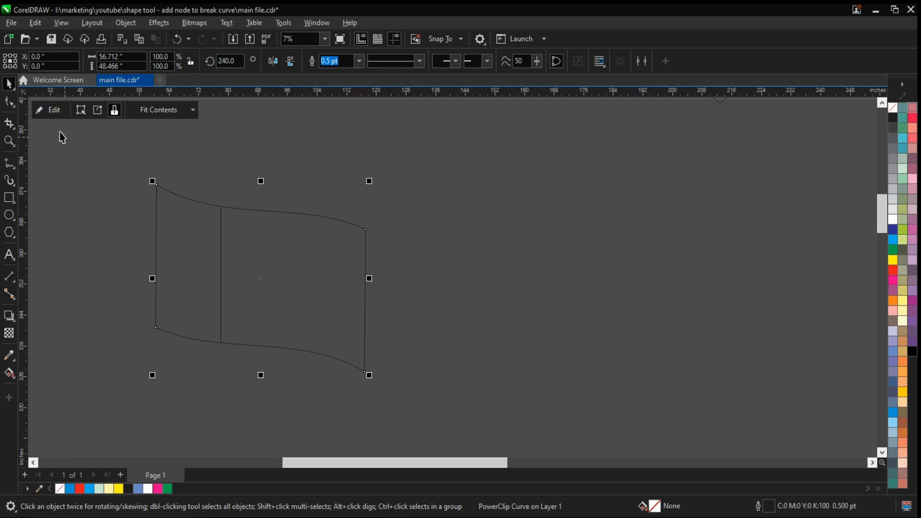
pyautogui.click(224, 241)
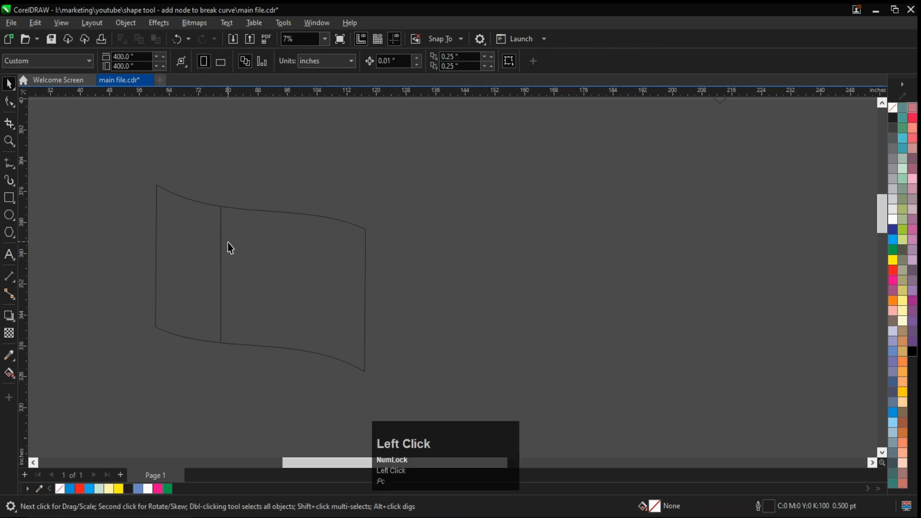
pyautogui.click(233, 249)
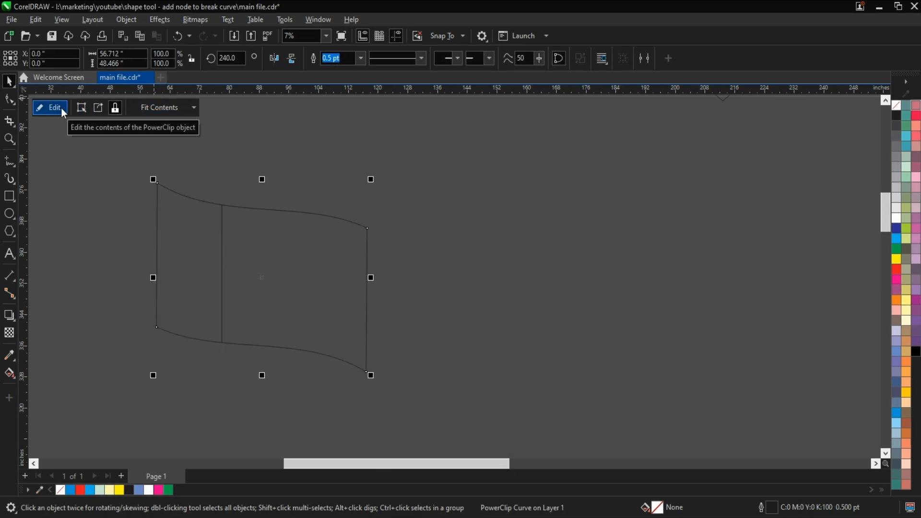
pyautogui.click(61, 108)
pyautogui.click(187, 216)
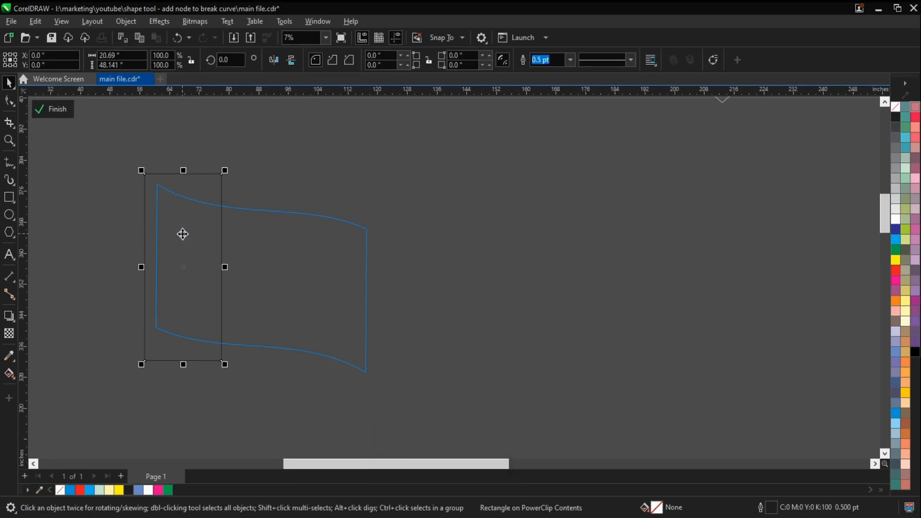
pyautogui.click(898, 220)
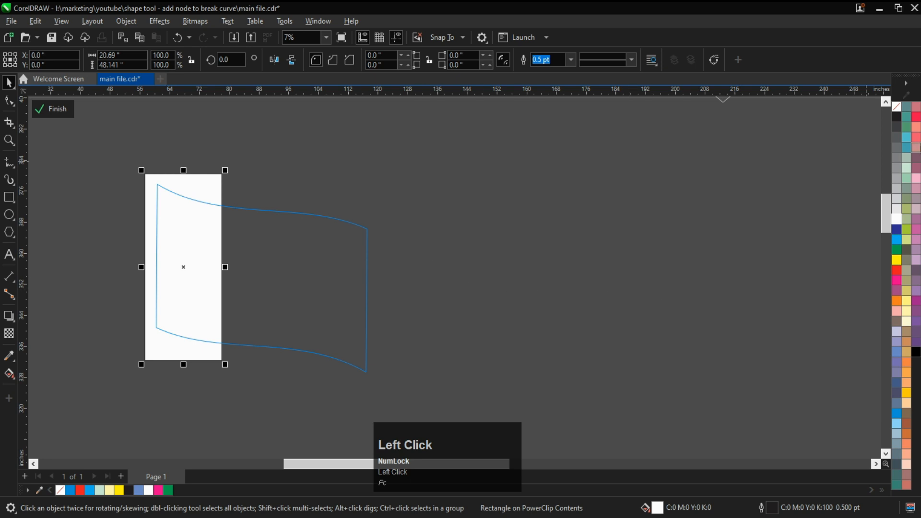
pyautogui.rightClick(898, 108)
pyautogui.click(58, 108)
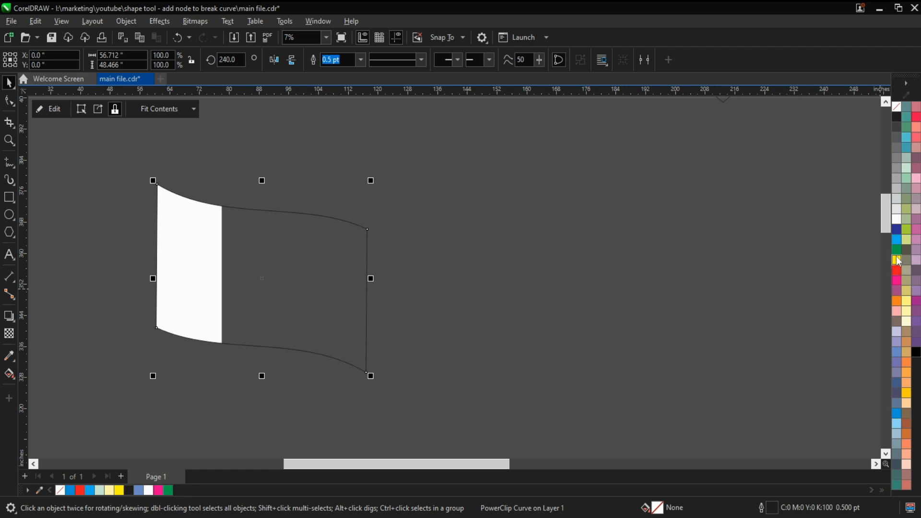
# Step: Fill the flag shape with green and deselect it
pyautogui.click(896, 251)
pyautogui.scroll(-1, 177, 223)
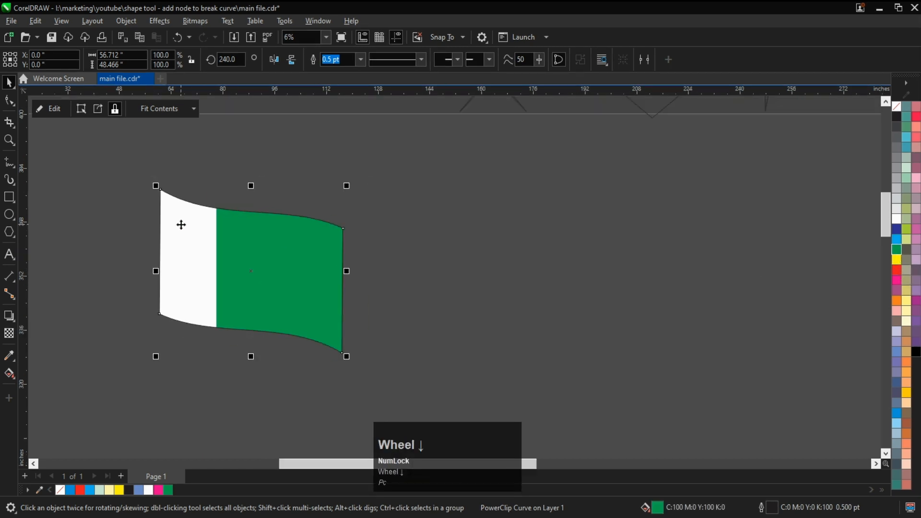
pyautogui.click(297, 202)
# Step: Draw a circle about 16.4 inches across on the green area, as a full ellipse rather than a pie
pyautogui.scroll(3, 268, 251)
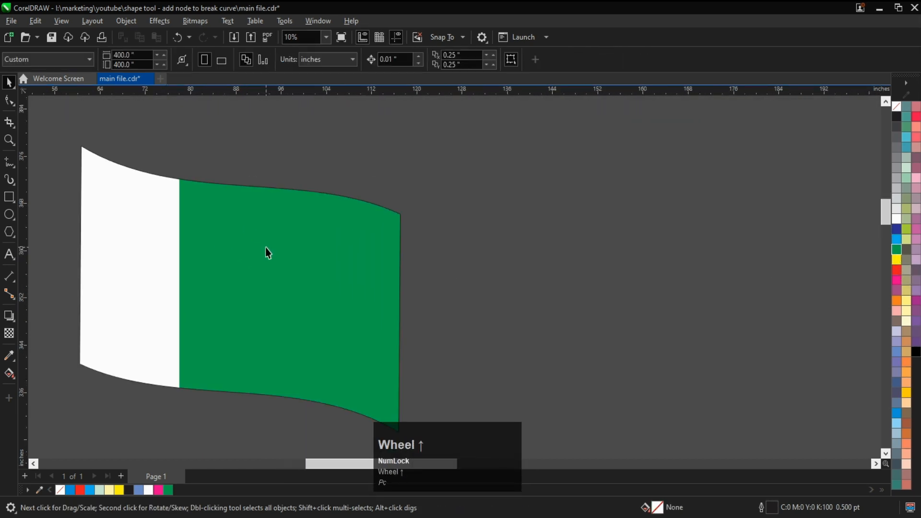
pyautogui.scroll(-1, 267, 252)
pyautogui.scroll(-1, 267, 252)
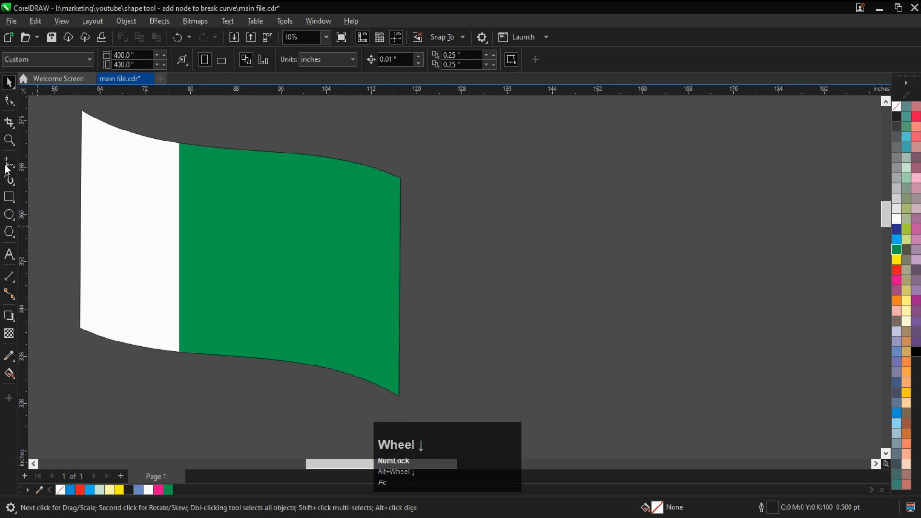
pyautogui.click(9, 215)
pyautogui.moveTo(243, 205); pyautogui.dragTo(312, 302)
pyautogui.scroll(-2, 297, 267)
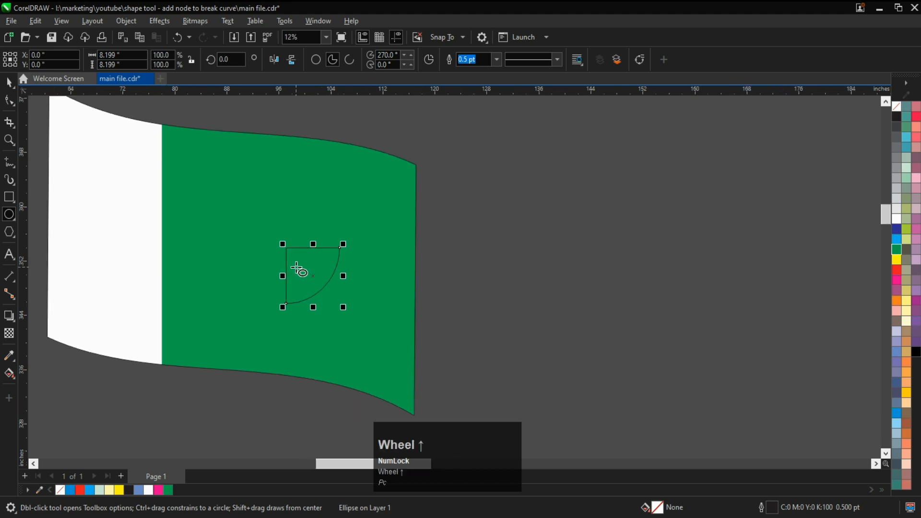
pyautogui.scroll(-1, 297, 269)
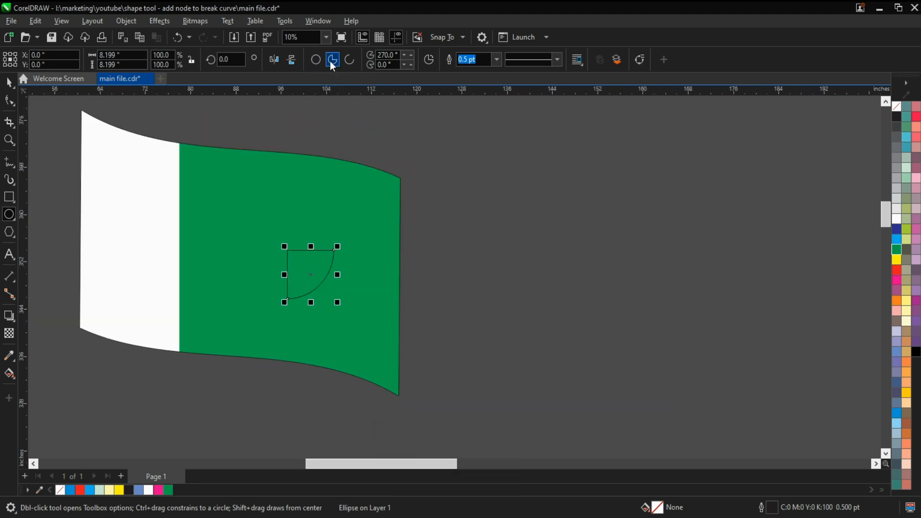
pyautogui.click(316, 60)
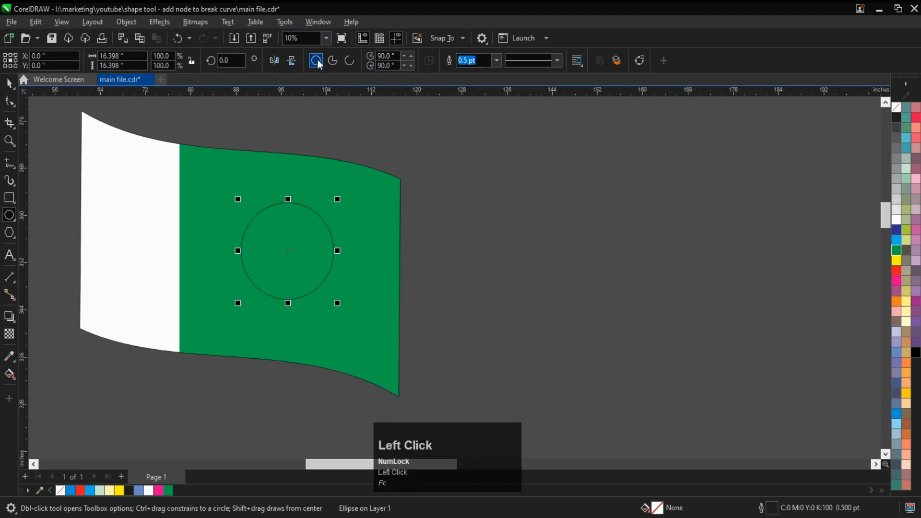
# Step: Convert the circle to curves with the Shape tool active
pyautogui.scroll(1, 312, 246)
pyautogui.scroll(2, 312, 246)
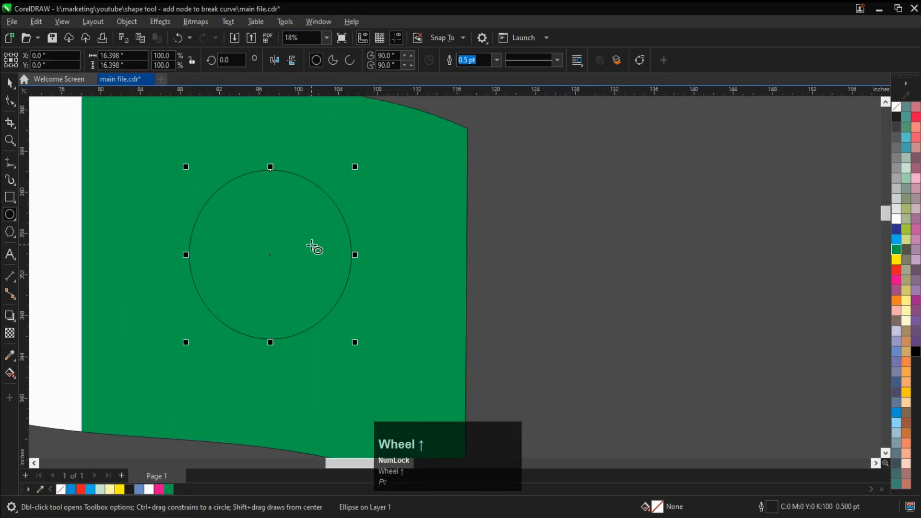
pyautogui.press('F10')
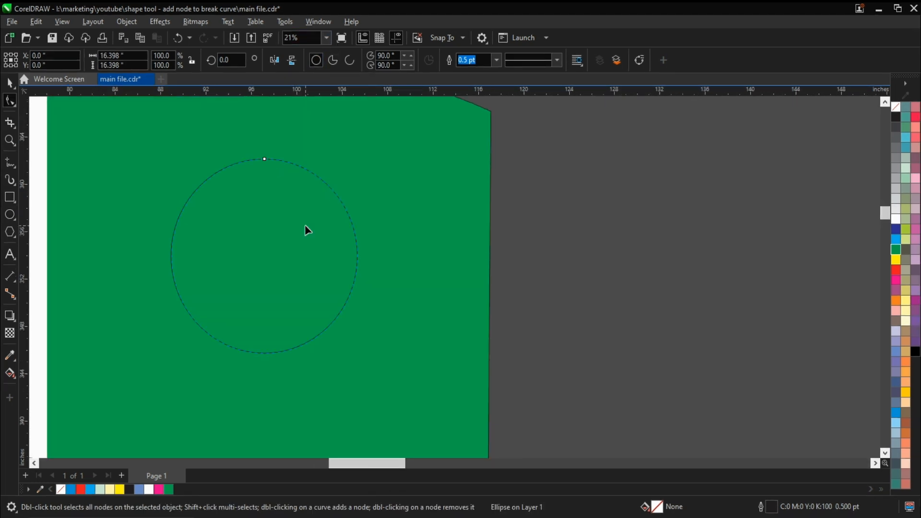
pyautogui.press('ctrl')
pyautogui.hotkey('ctrl', 'q')
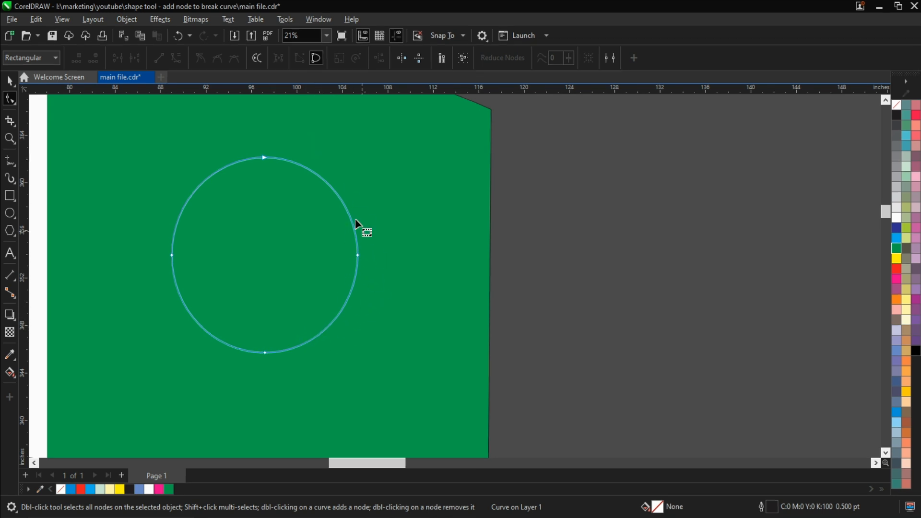
# Step: Break the circle at its right node and delete the right-hand end nodes, leaving only the left half arc
pyautogui.moveTo(381, 298); pyautogui.dragTo(320, 172)
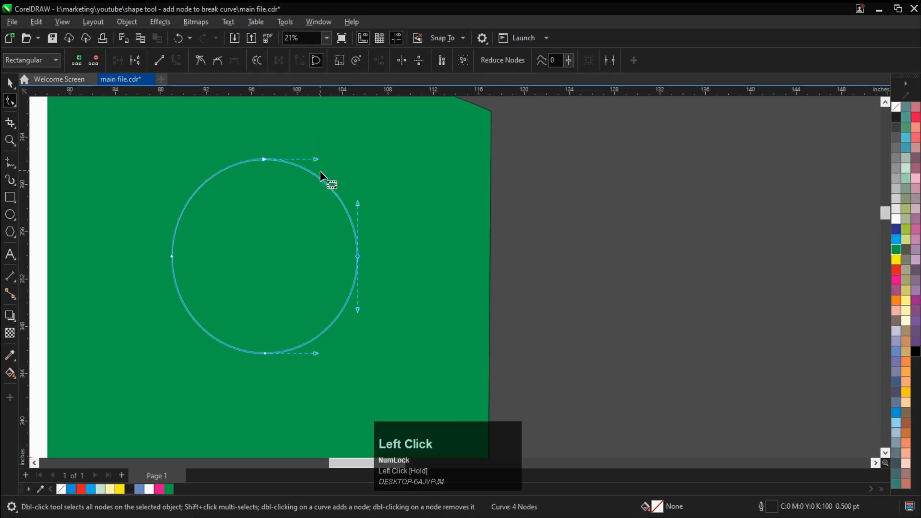
pyautogui.click(137, 61)
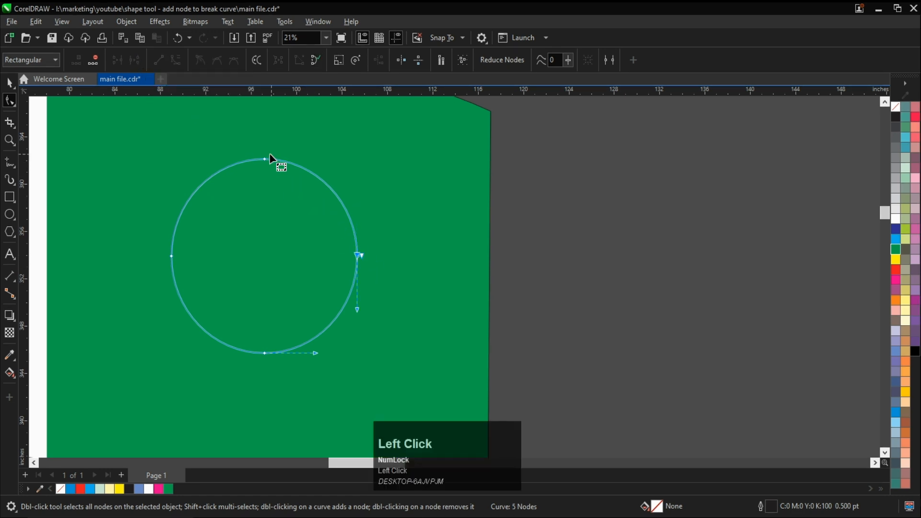
pyautogui.click(99, 57)
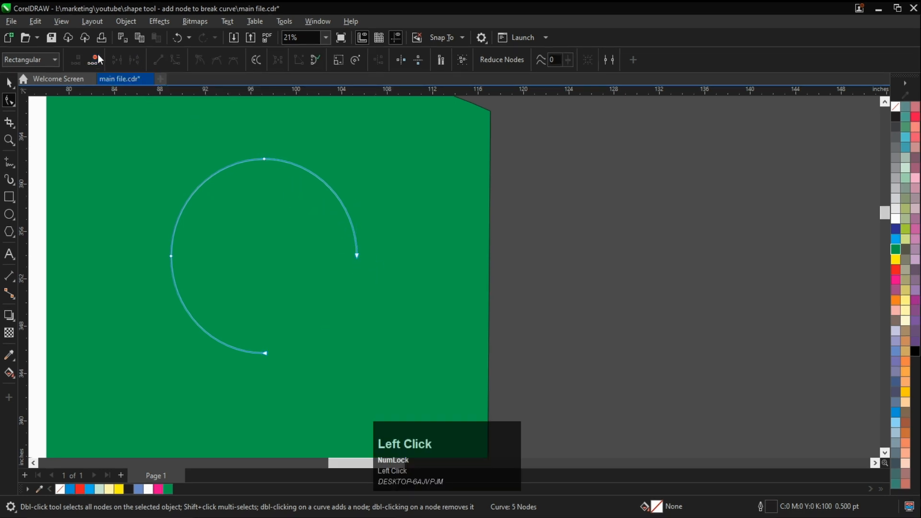
pyautogui.click(343, 229)
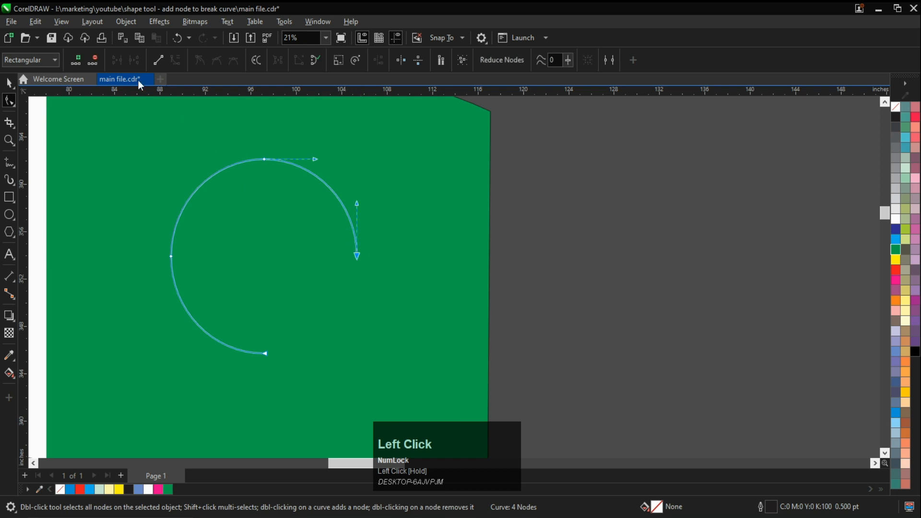
pyautogui.click(96, 62)
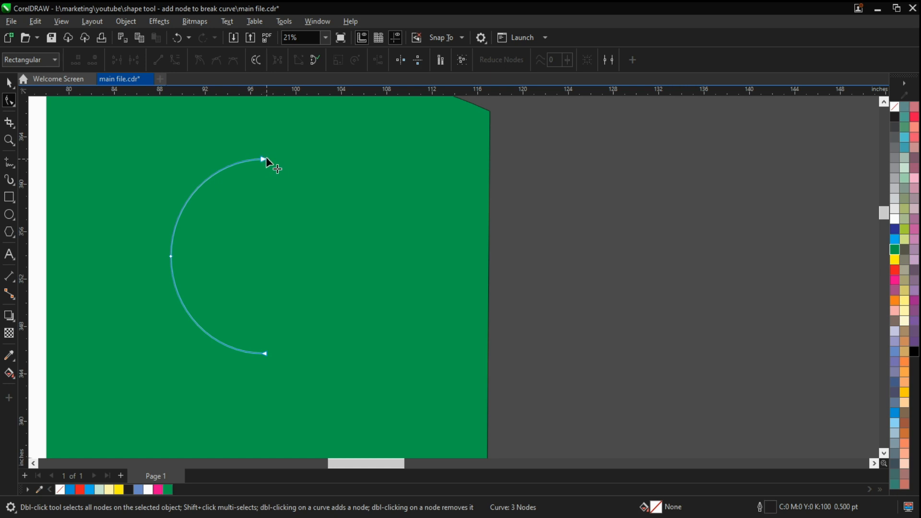
# Step: Create a smaller concentric copy of the half arc, scaled to about 87.8% from its center
pyautogui.scroll(-2, 267, 156)
pyautogui.scroll(1, 253, 161)
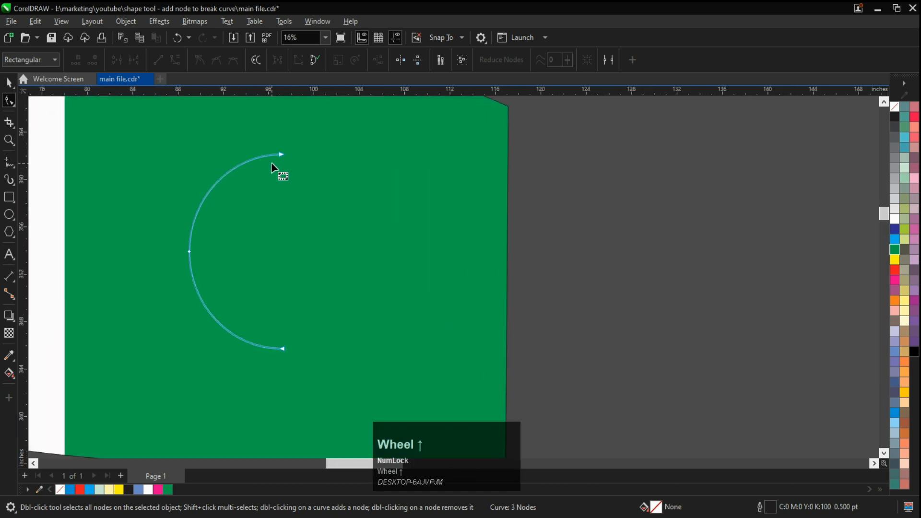
pyautogui.click(9, 83)
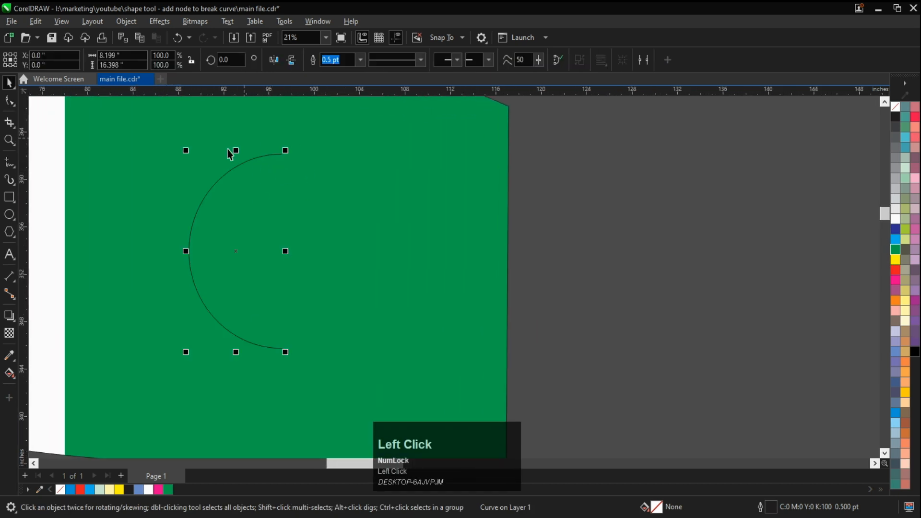
pyautogui.press('shift')
pyautogui.moveTo(286, 152); pyautogui.dragTo(282, 163)
pyautogui.rightClick(283, 163)
pyautogui.scroll(1, 225, 175)
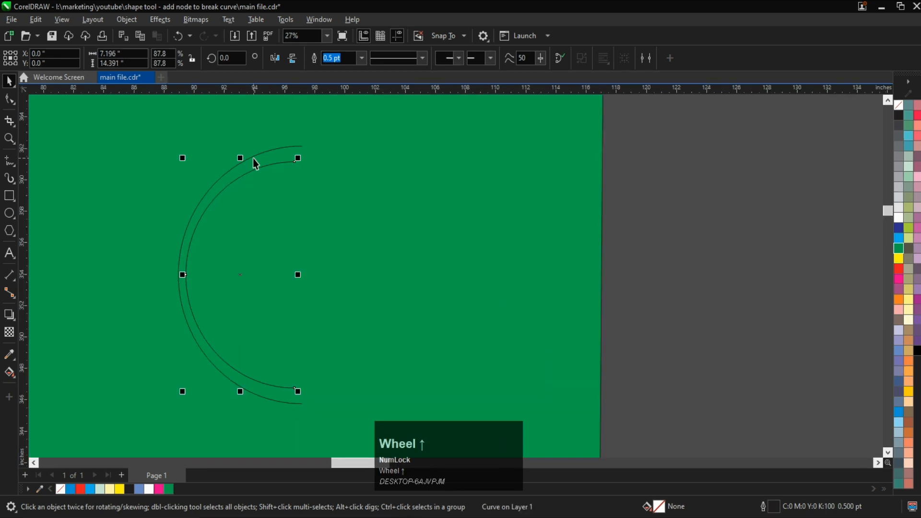
pyautogui.scroll(-1, 268, 166)
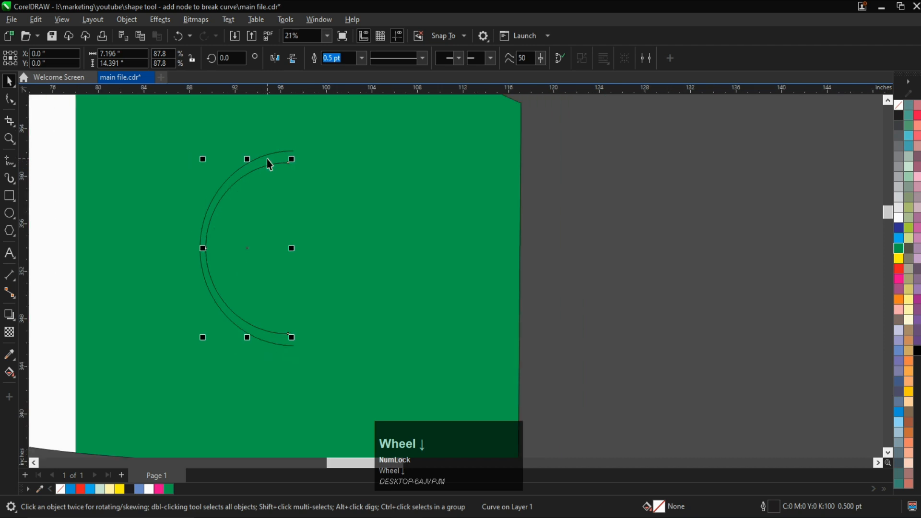
pyautogui.scroll(2, 270, 158)
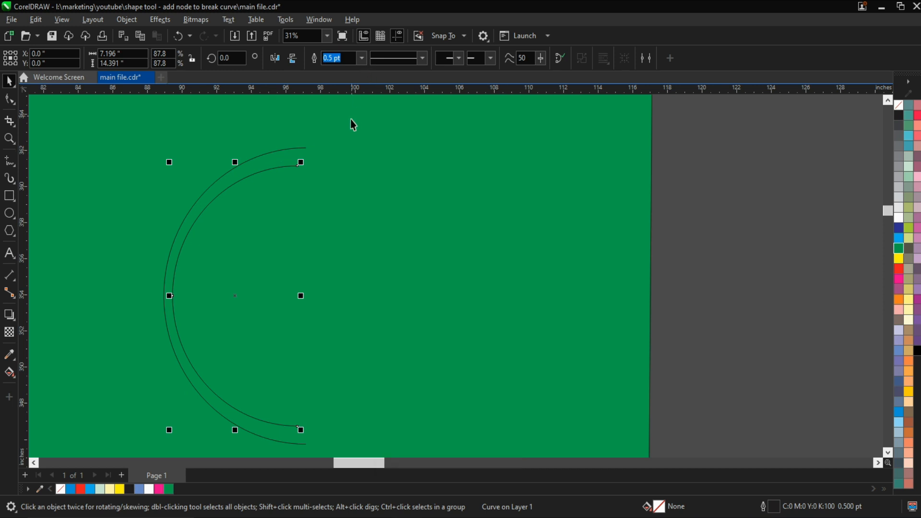
# Step: Select the inner and outer half arcs together and weld them into a single curve
pyautogui.press('shift')
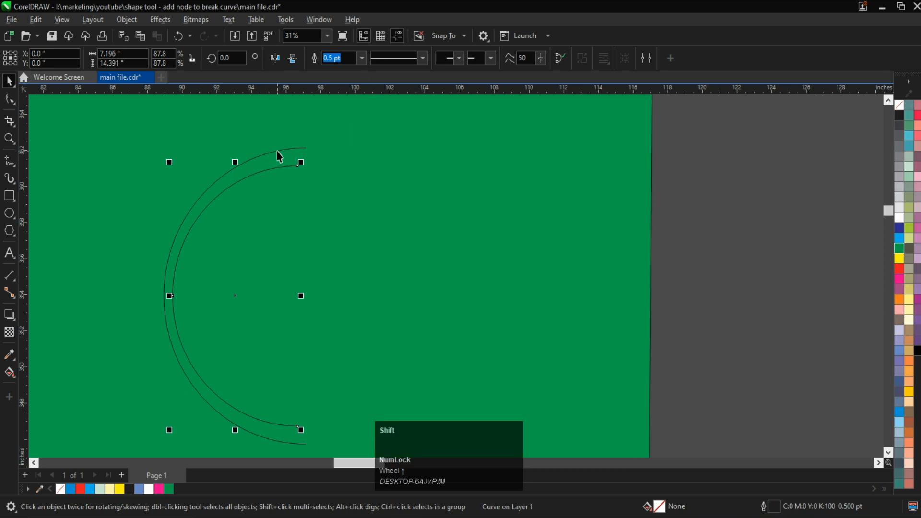
pyautogui.keyDown('shift'); pyautogui.click(278, 152); pyautogui.keyUp('shift')
pyautogui.scroll(-2, 278, 151)
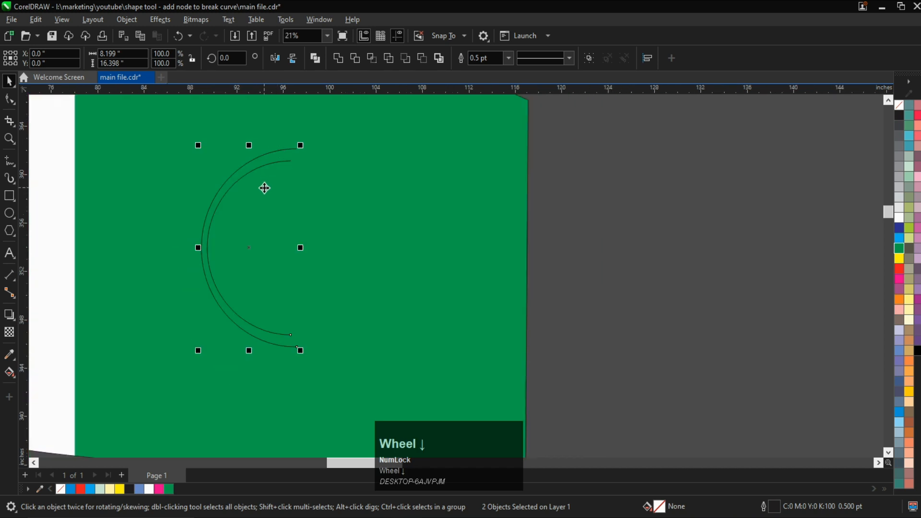
pyautogui.scroll(2, 263, 146)
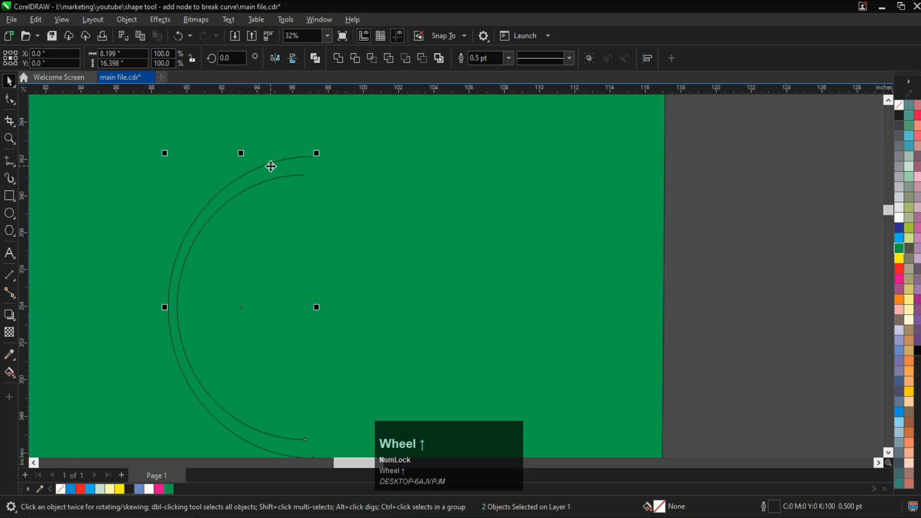
pyautogui.scroll(-1, 271, 166)
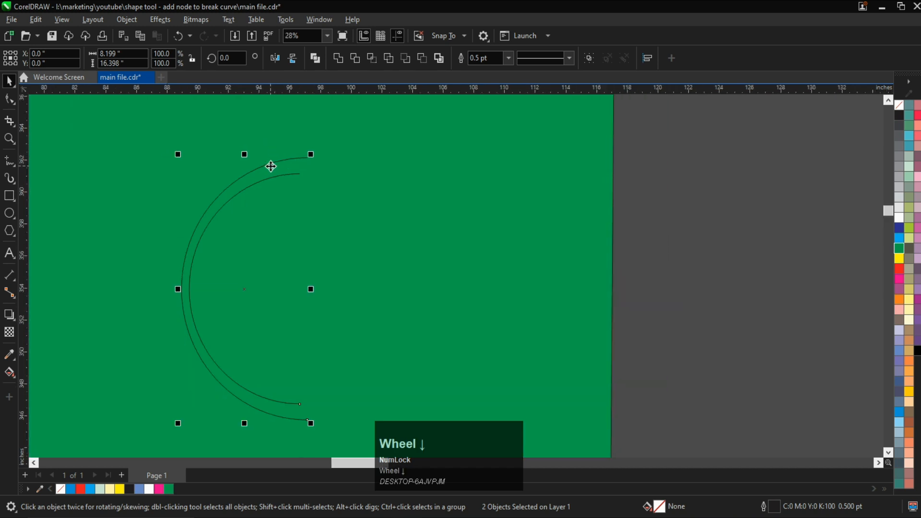
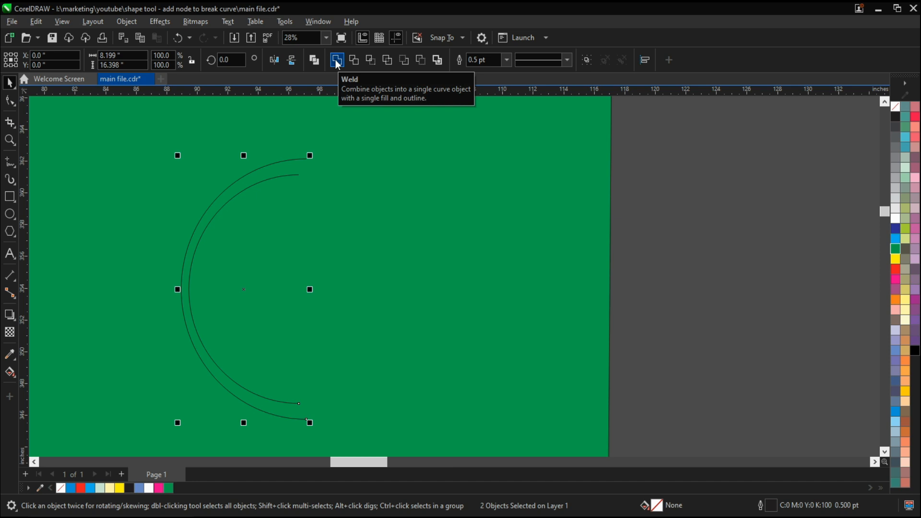
pyautogui.click(337, 61)
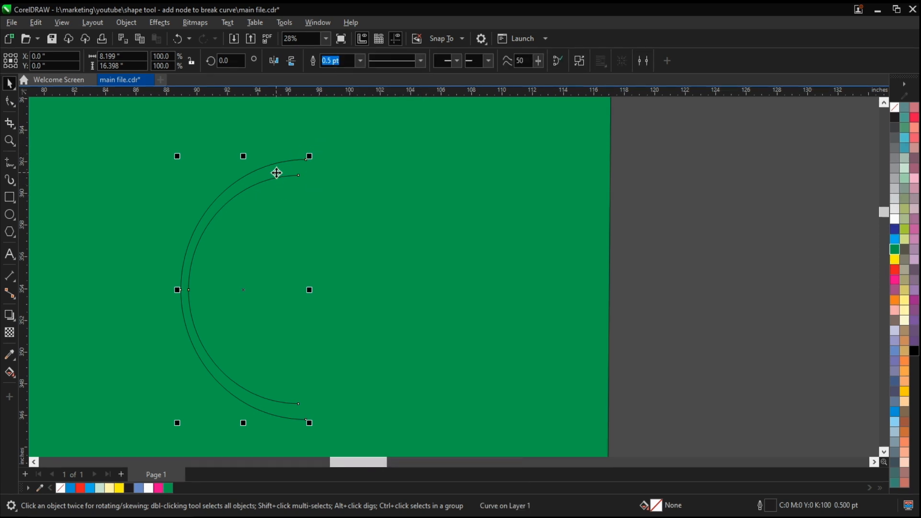
# Step: Join the two upper end nodes of the welded arcs into one point with the Shape tool
pyautogui.scroll(1, 280, 182)
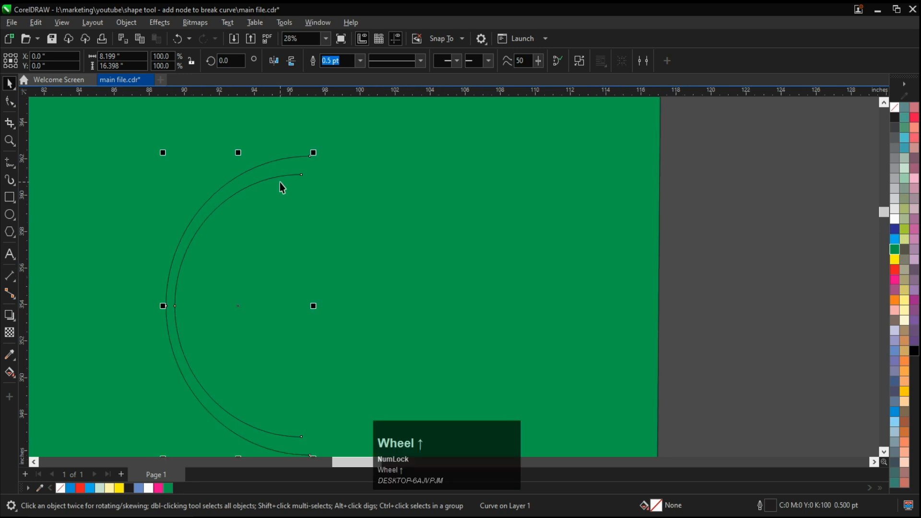
pyautogui.click(8, 107)
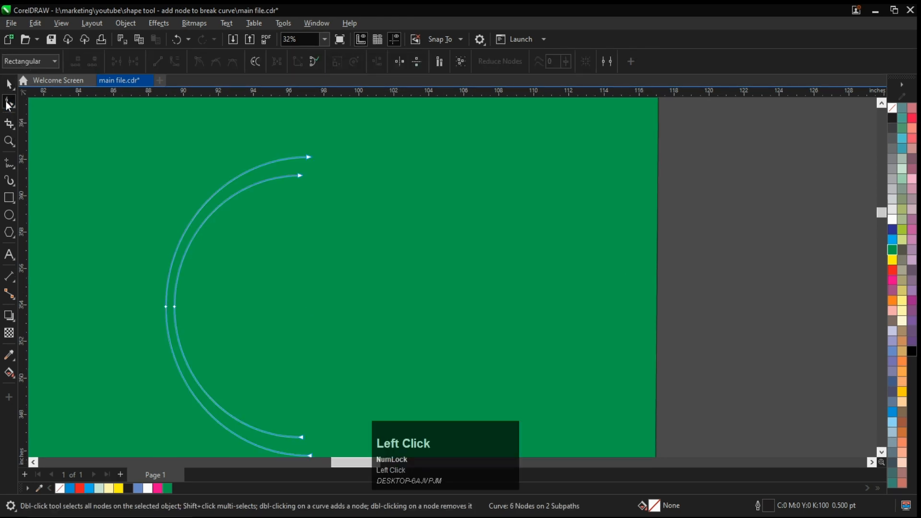
pyautogui.scroll(2, 287, 149)
pyautogui.moveTo(275, 139); pyautogui.dragTo(356, 232)
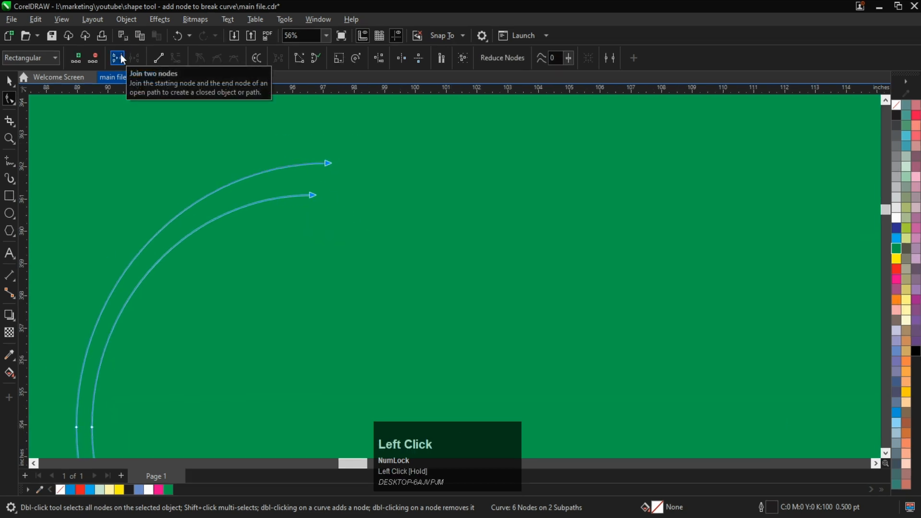
pyautogui.click(123, 58)
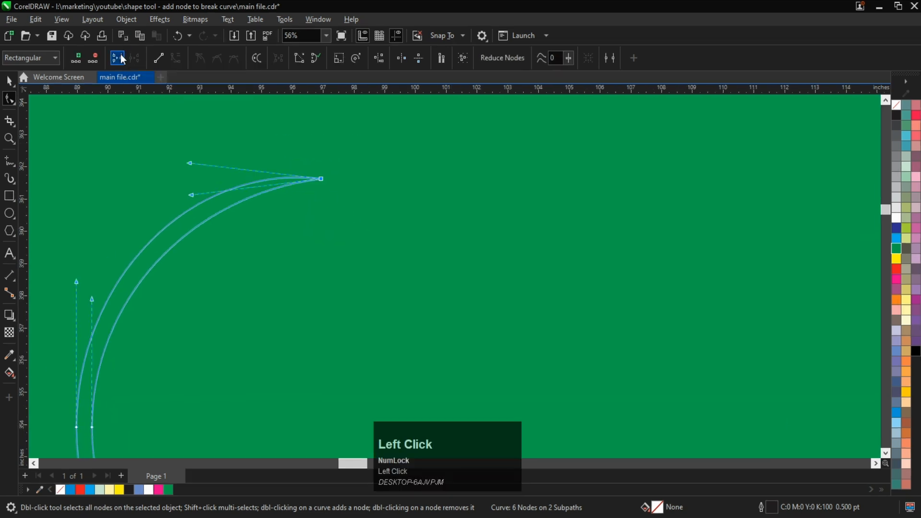
# Step: Join the two lower end nodes to close the crescent, and move its outer middle node about 0.41 inches outward to thicken it
pyautogui.scroll(-1, 297, 126)
pyautogui.scroll(-3, 295, 129)
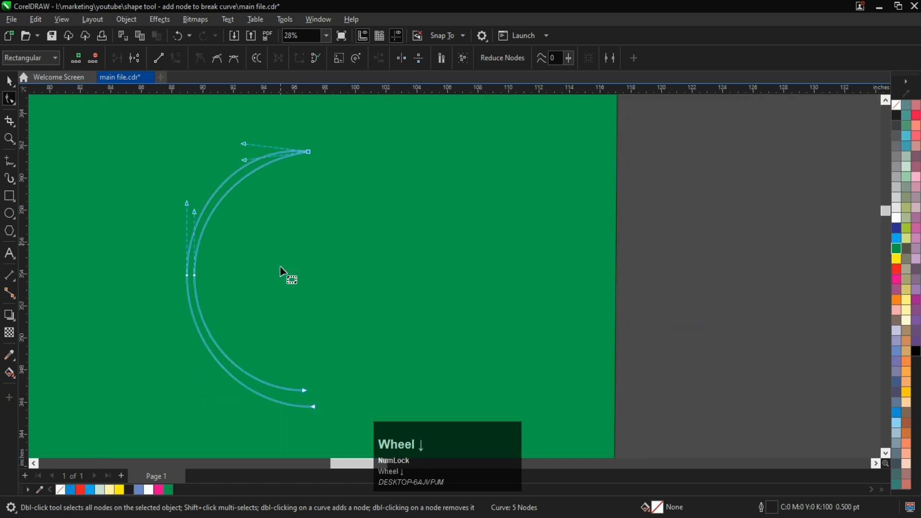
pyautogui.moveTo(270, 269); pyautogui.dragTo(338, 365)
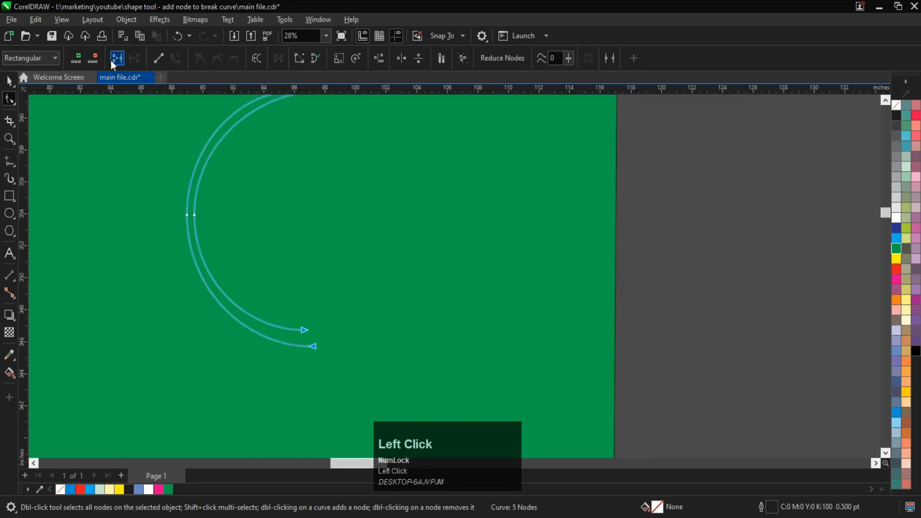
pyautogui.click(117, 58)
pyautogui.keyDown('alt'); pyautogui.scroll(1, 188, 214); pyautogui.keyUp('alt')
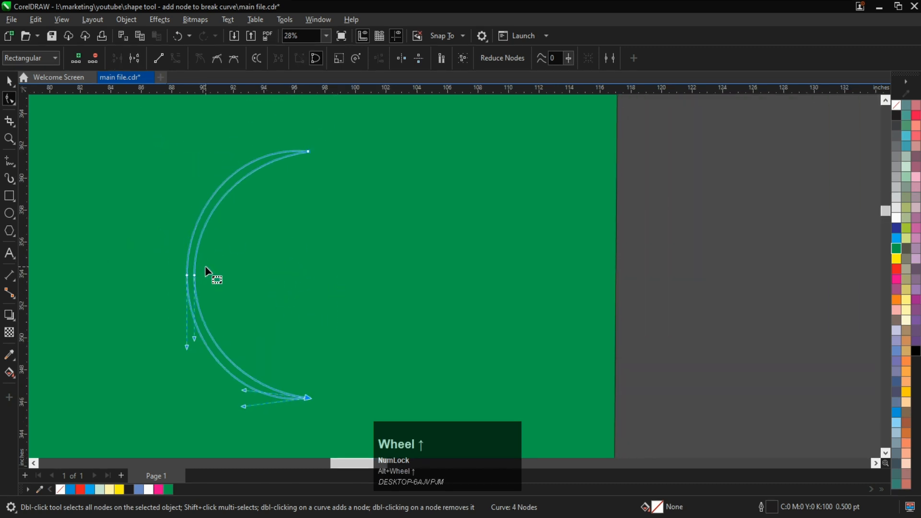
pyautogui.moveTo(187, 274); pyautogui.dragTo(180, 274)
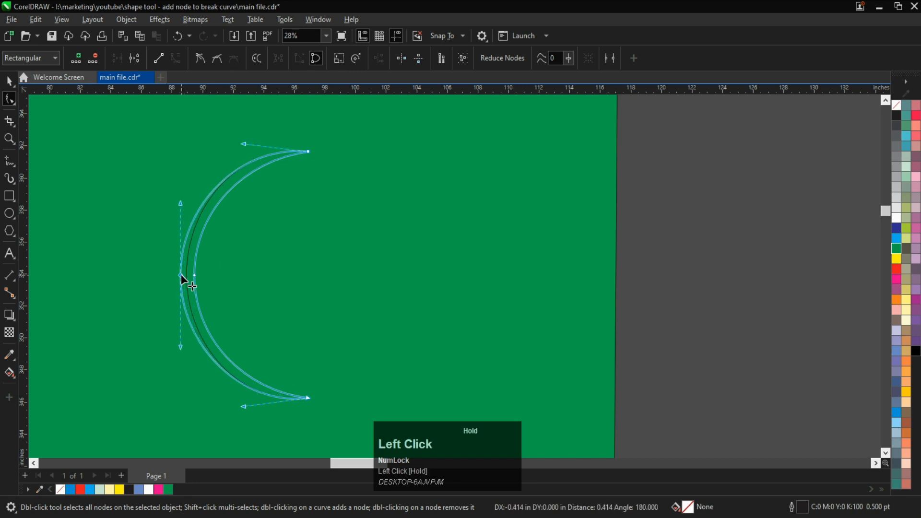
pyautogui.scroll(-2, 215, 263)
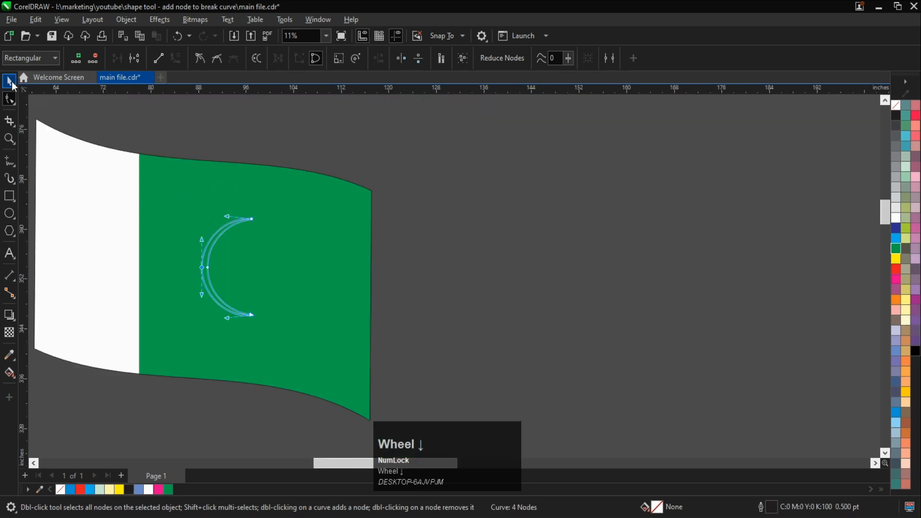
# Step: Rotate the crescent about 22.8 degrees counterclockwise on the green area
pyautogui.click(9, 81)
pyautogui.click(229, 268)
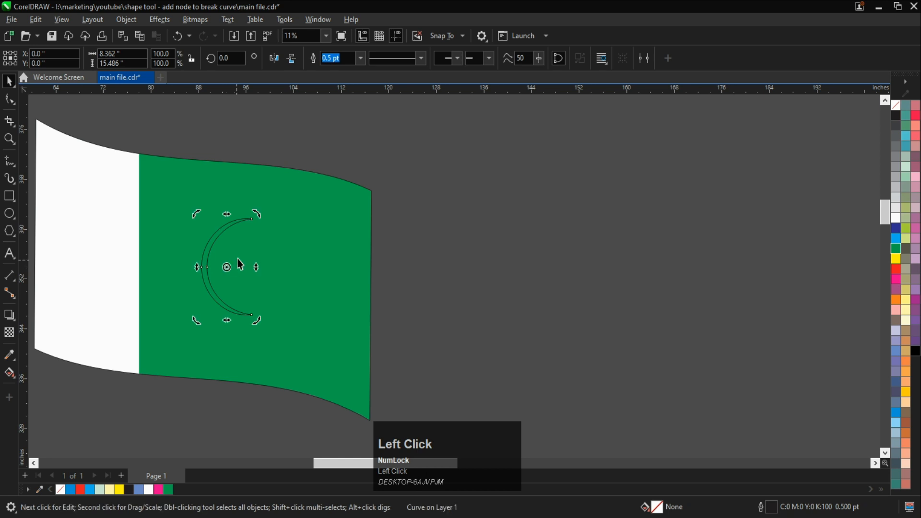
pyautogui.moveTo(255, 215); pyautogui.dragTo(234, 210)
pyautogui.click(262, 133)
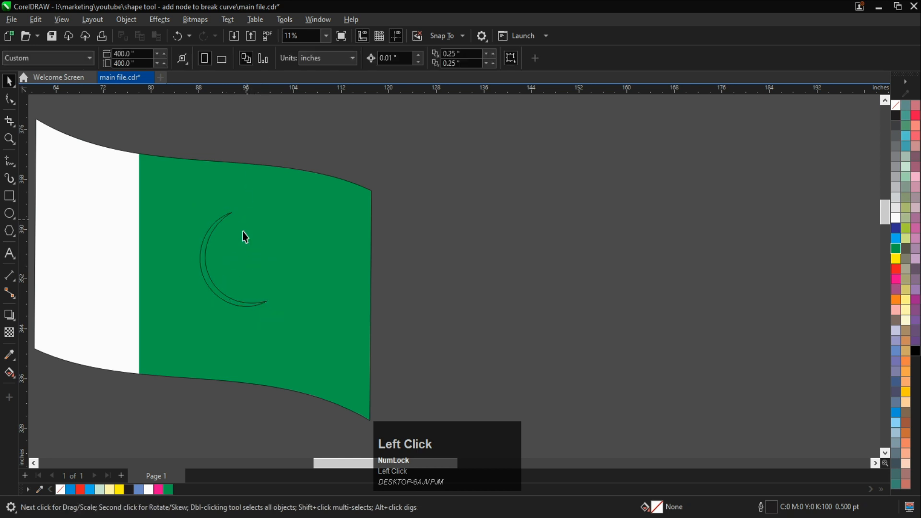
# Step: Fill the crescent with white and remove its outline
pyautogui.click(207, 273)
pyautogui.scroll(1, 207, 274)
pyautogui.click(895, 219)
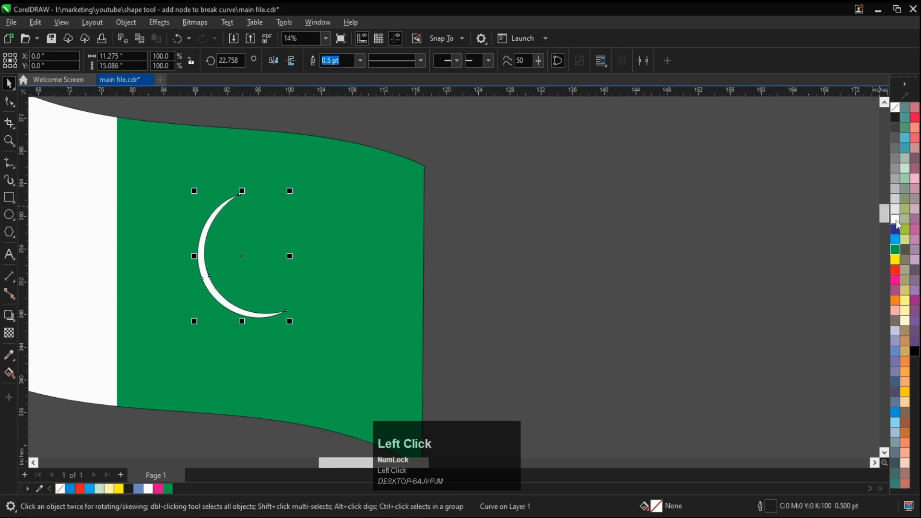
pyautogui.press('Escape')
# Step: Draw a five-pointed star about 6.4 by 6.1 inches in the crescent's opening, filled white with no outline
pyautogui.scroll(2, 195, 294)
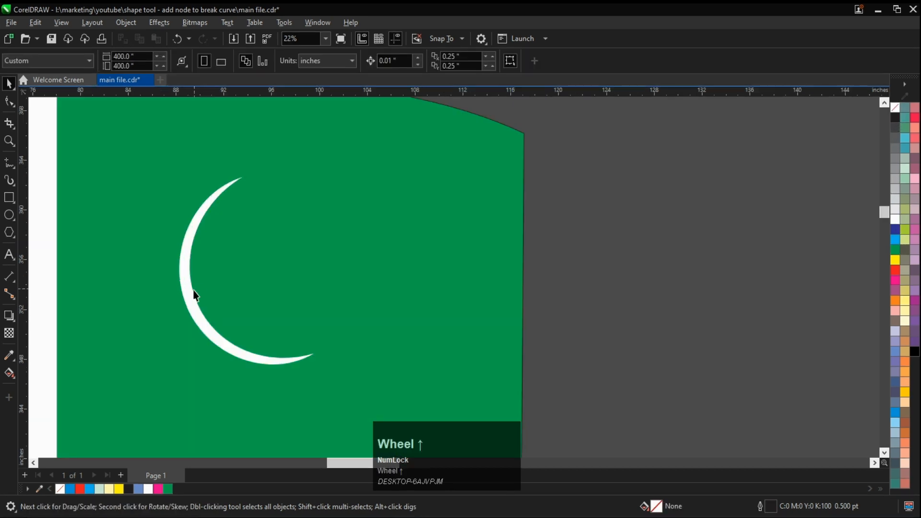
pyautogui.click(17, 238)
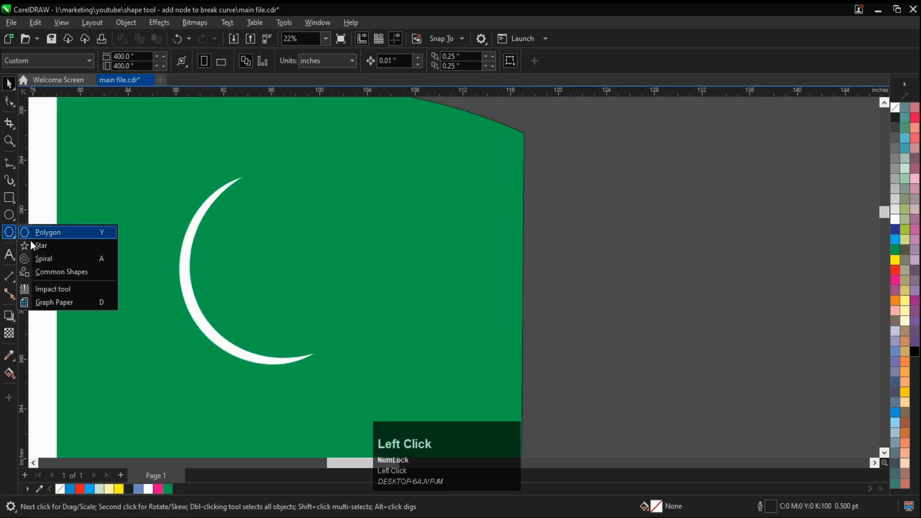
pyautogui.click(62, 244)
pyautogui.moveTo(247, 225); pyautogui.dragTo(298, 288)
pyautogui.scroll(2, 290, 266)
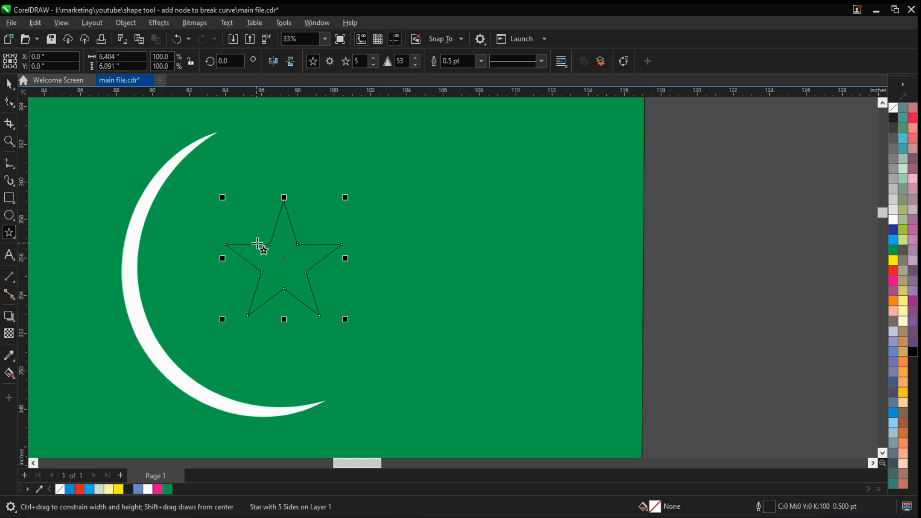
pyautogui.click(894, 219)
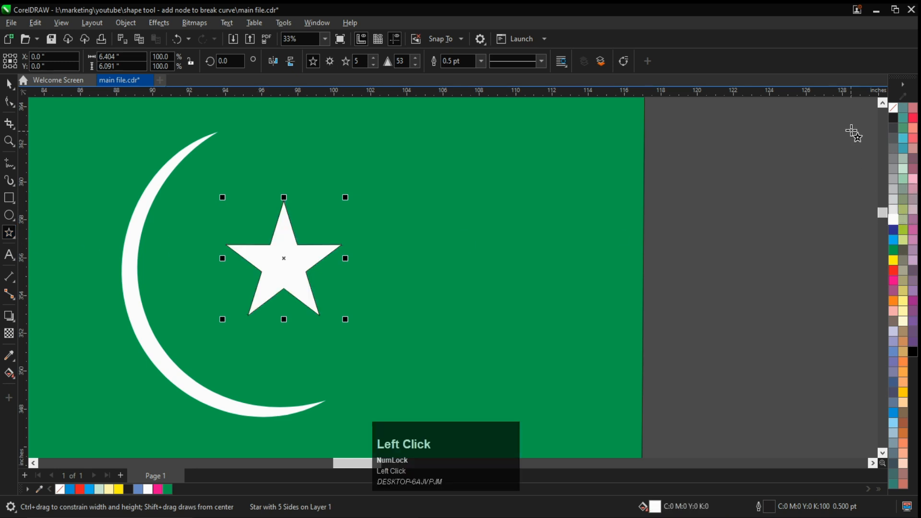
pyautogui.rightClick(893, 112)
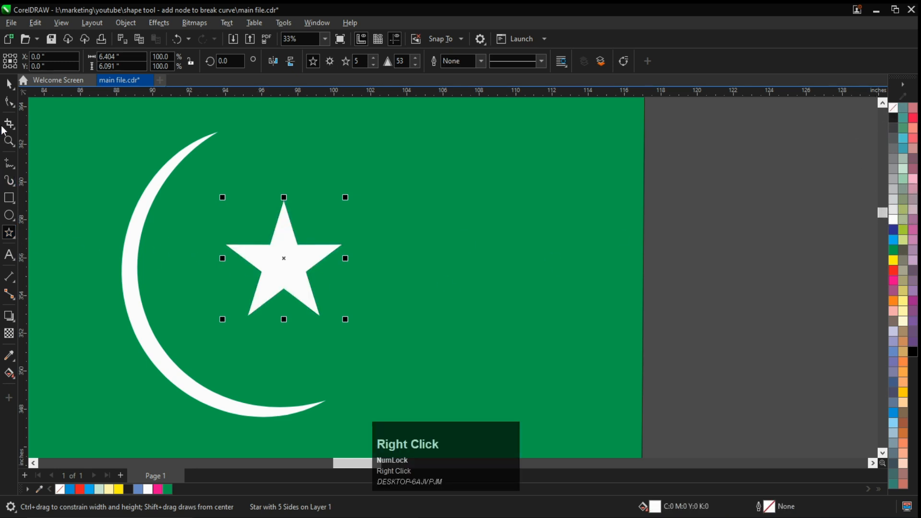
# Step: Scale the star down slightly and move it left, closer to the crescent's inner curve
pyautogui.click(7, 83)
pyautogui.moveTo(343, 196); pyautogui.dragTo(329, 215)
pyautogui.moveTo(284, 263); pyautogui.dragTo(251, 264)
pyautogui.scroll(-5, 251, 263)
pyautogui.click(140, 177)
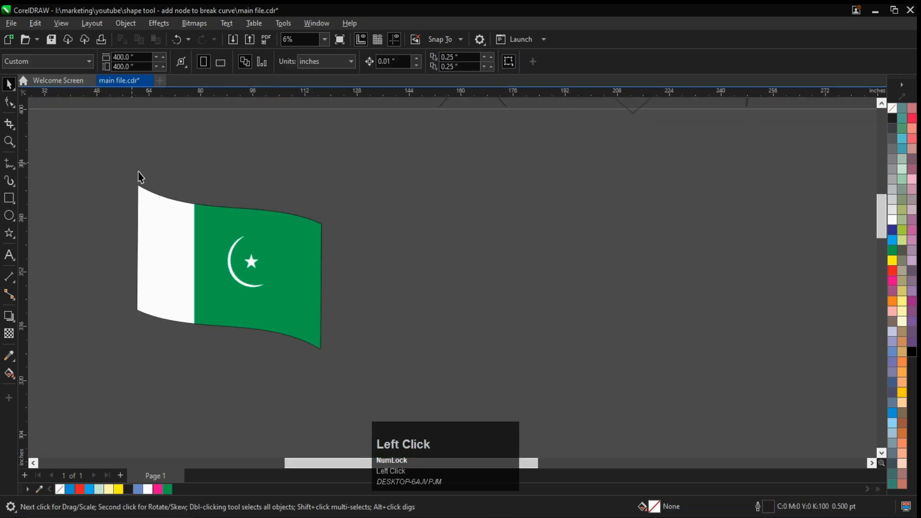
# Step: Save the document with the finished flag
pyautogui.scroll(-2, 218, 251)
pyautogui.hotkey('ctrl', 's')
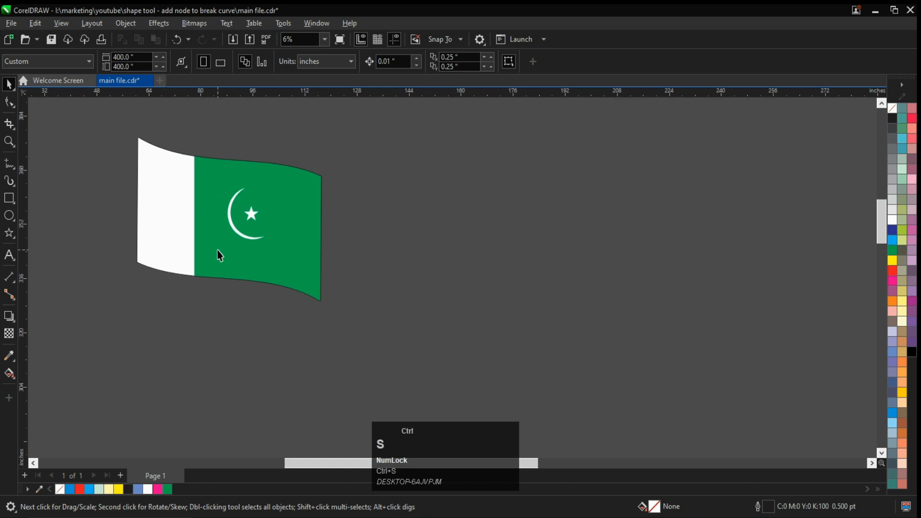
# Step: Select all the outline drawings beyond the flag and move them together down and left, beside the flag
pyautogui.scroll(3, 173, 171)
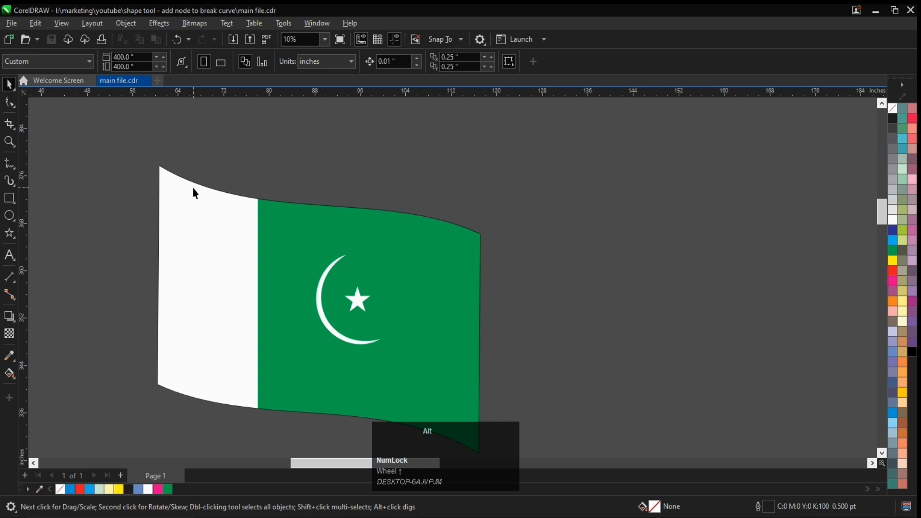
pyautogui.scroll(-2, 195, 191)
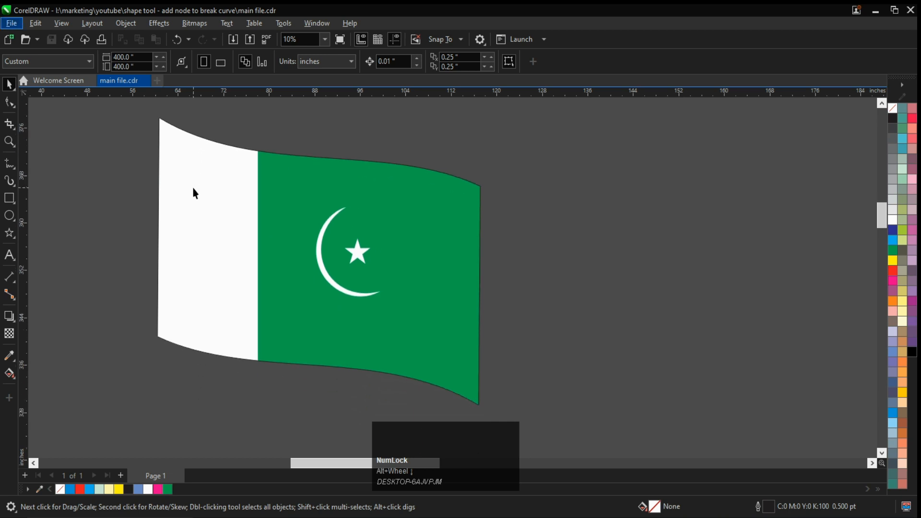
pyautogui.scroll(-4, 201, 195)
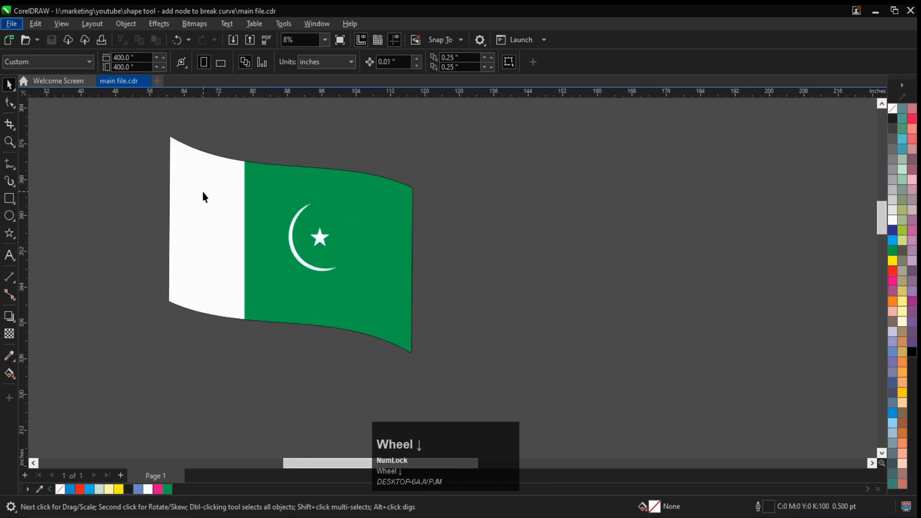
pyautogui.hscroll(1, 205, 197)
pyautogui.press('alt')
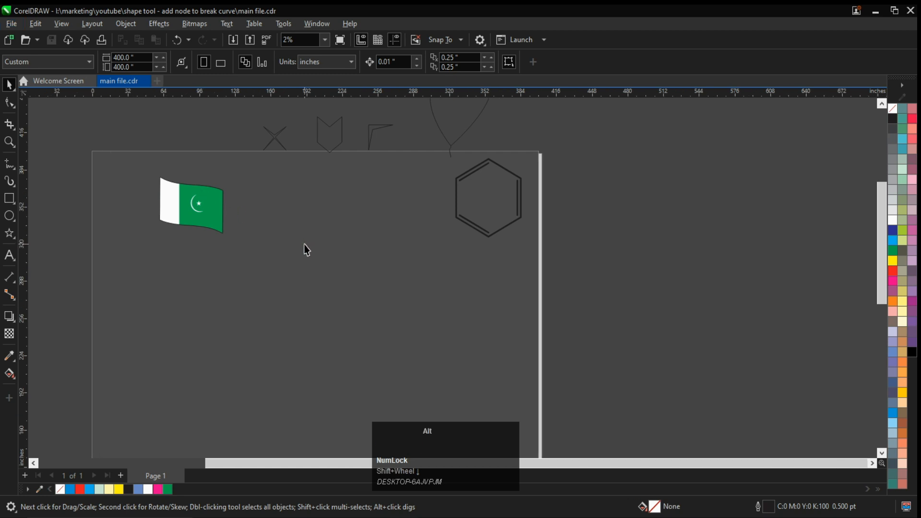
pyautogui.scroll(-1, 304, 245)
pyautogui.moveTo(252, 120); pyautogui.dragTo(491, 282)
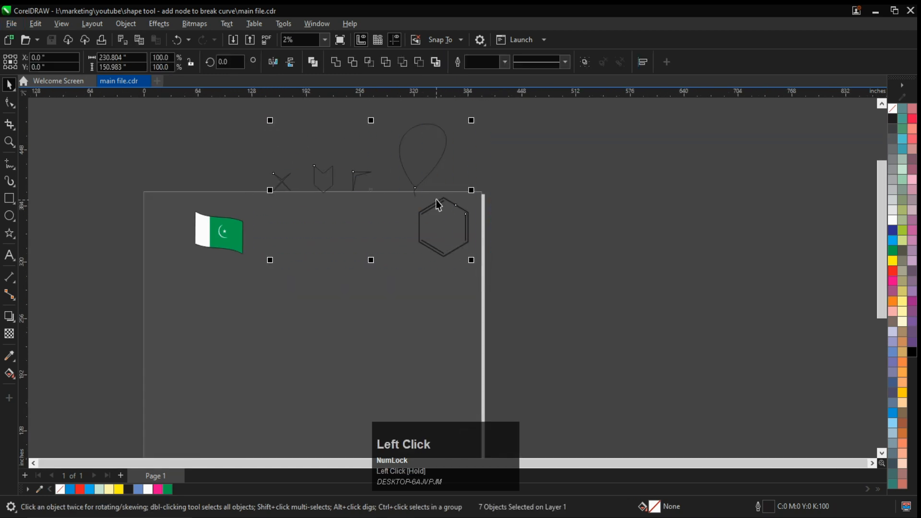
pyautogui.moveTo(371, 188); pyautogui.dragTo(346, 247)
pyautogui.hscroll(1, 250, 272)
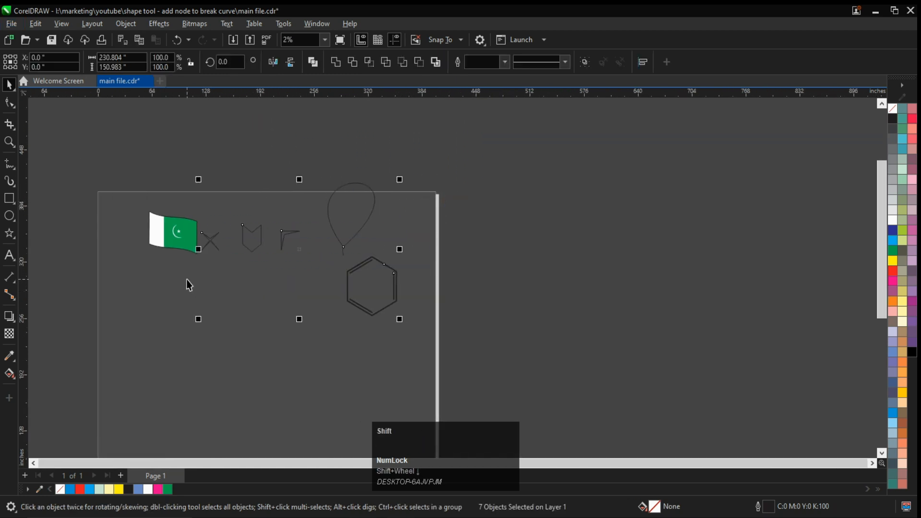
pyautogui.hscroll(1, 189, 286)
pyautogui.click(154, 264)
# Step: Fill the X-shaped curve beside the flag with yellow and remove its outline
pyautogui.scroll(1, 178, 244)
pyautogui.click(179, 244)
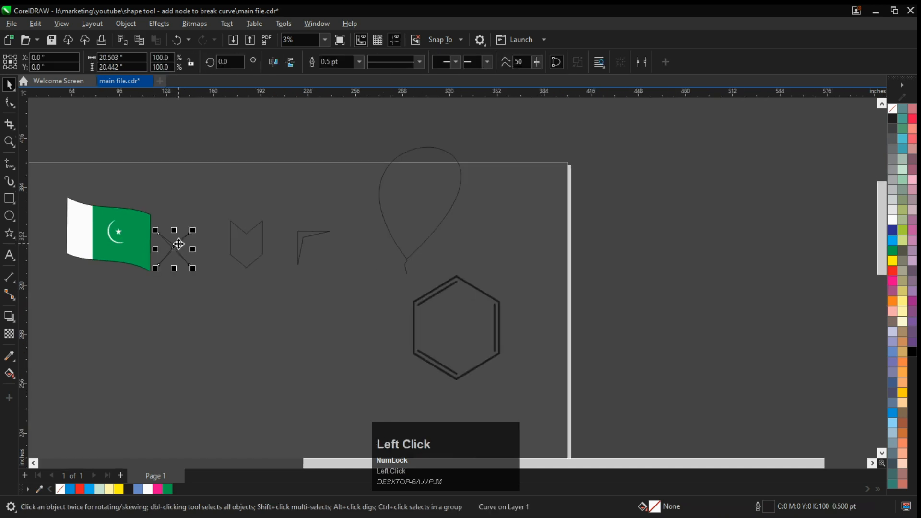
pyautogui.click(893, 260)
pyautogui.rightClick(891, 109)
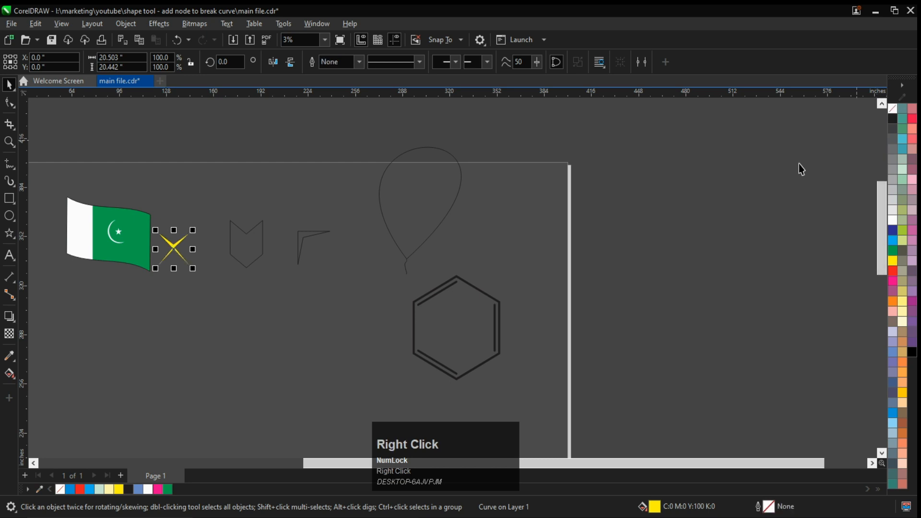
# Step: Fill the notched, pointed ribbon shape with dark blue (C100 M100 Y0 K0) and remove its outline
pyautogui.click(251, 246)
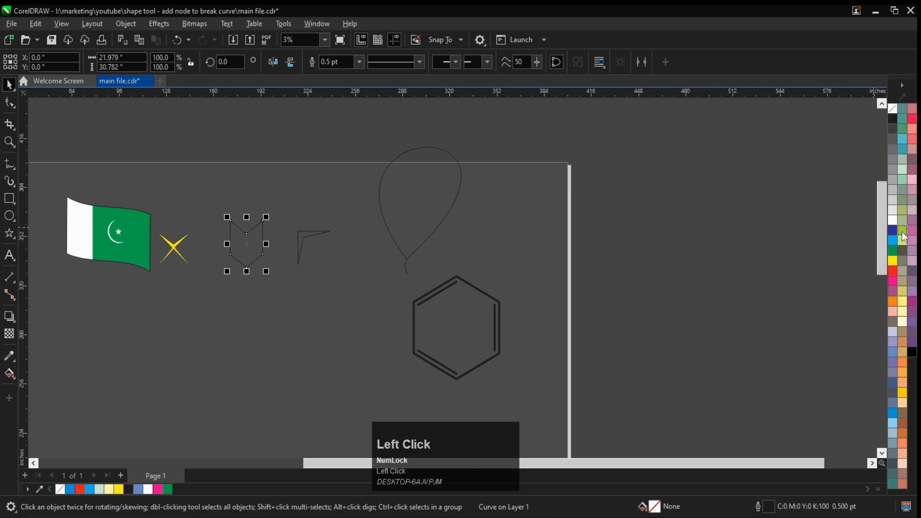
pyautogui.click(893, 231)
pyautogui.rightClick(893, 110)
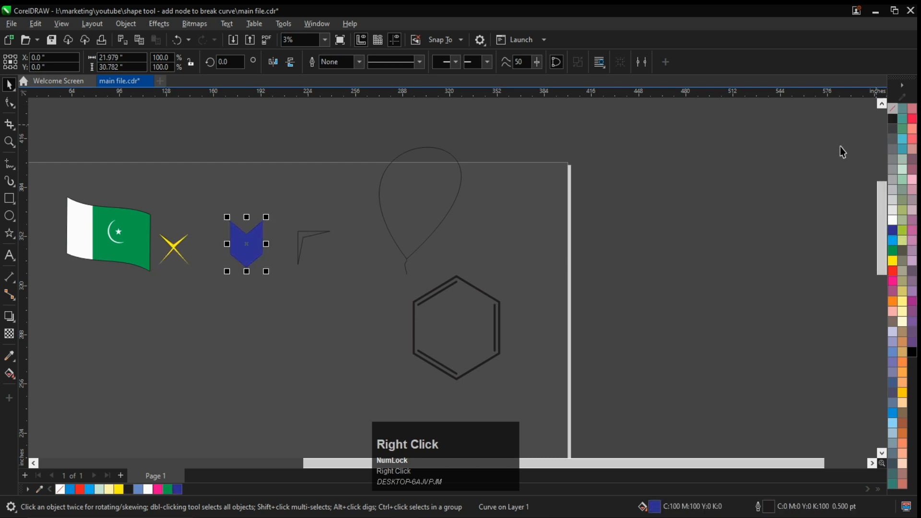
# Step: Give the balloon-shaped curve a white fill with no outline and move it down and left, closer to the corner-shaped curve
pyautogui.click(395, 224)
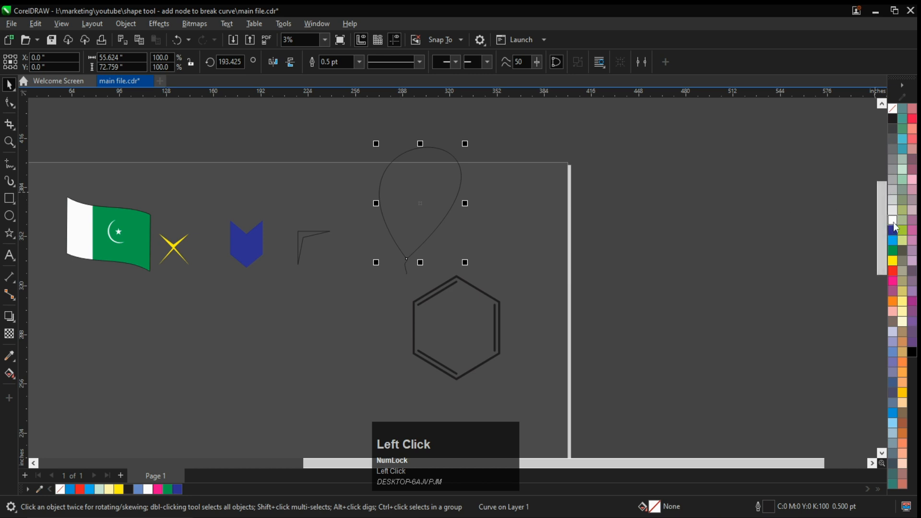
pyautogui.click(893, 222)
pyautogui.rightClick(893, 109)
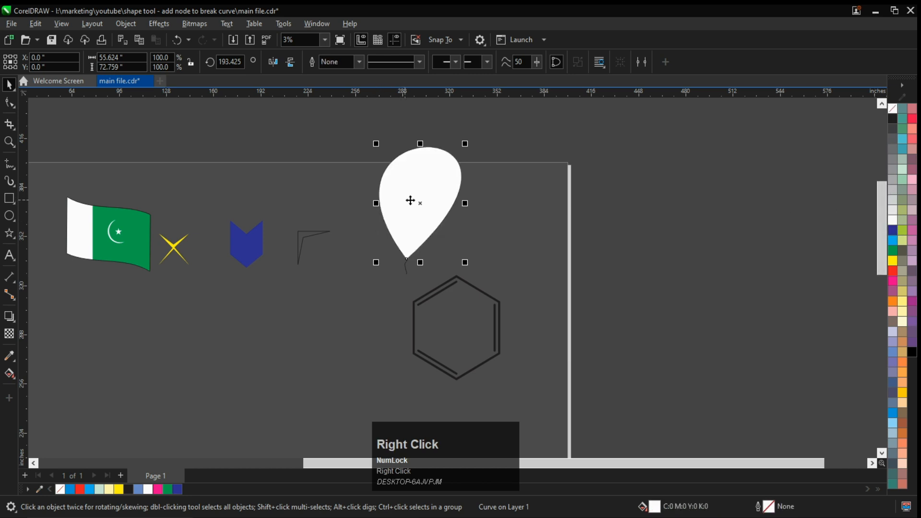
pyautogui.moveTo(410, 200); pyautogui.dragTo(379, 246)
pyautogui.click(296, 234)
pyautogui.press('F10')
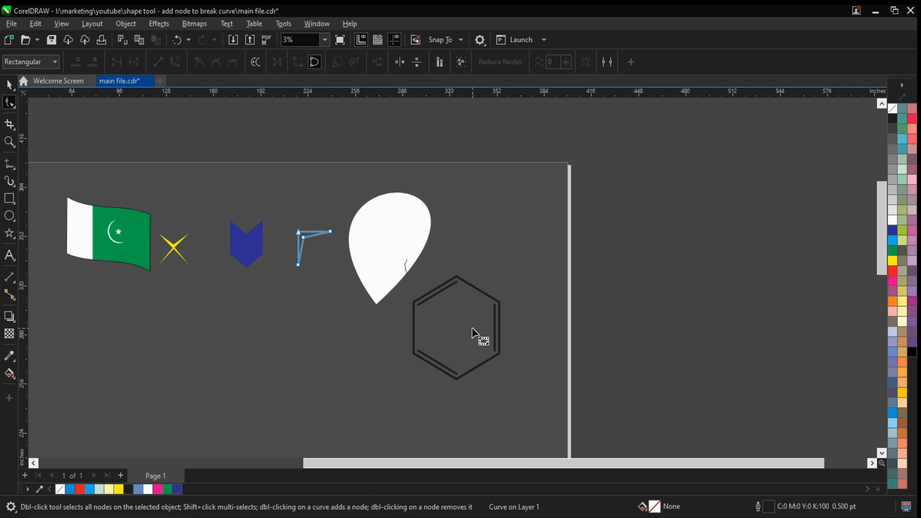
pyautogui.scroll(-1, 470, 332)
pyautogui.click(4, 85)
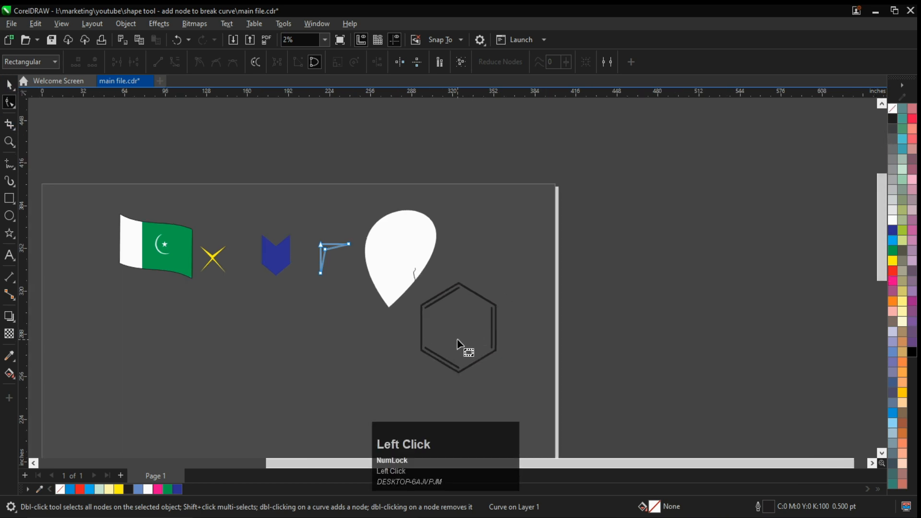
# Step: Change the outline color of the hexagon and of its three inner lines to white
pyautogui.click(461, 316)
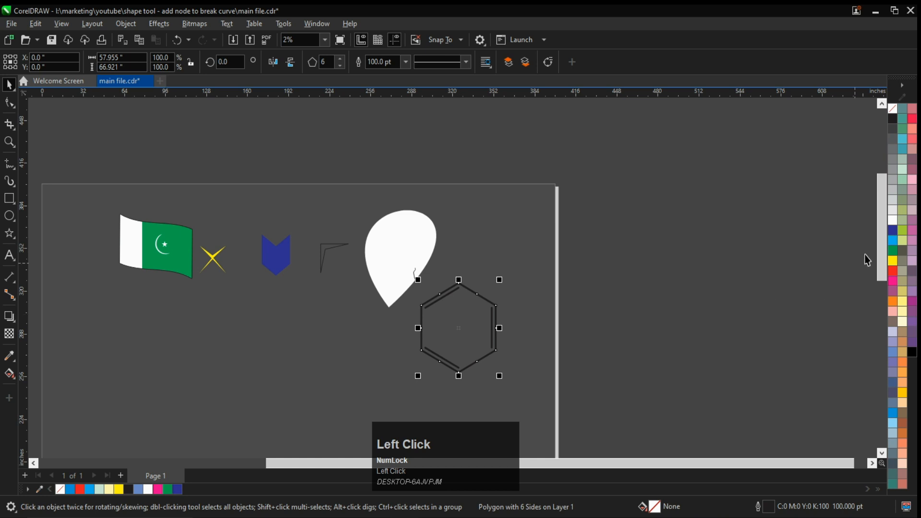
pyautogui.rightClick(617, 300)
pyautogui.click(523, 321)
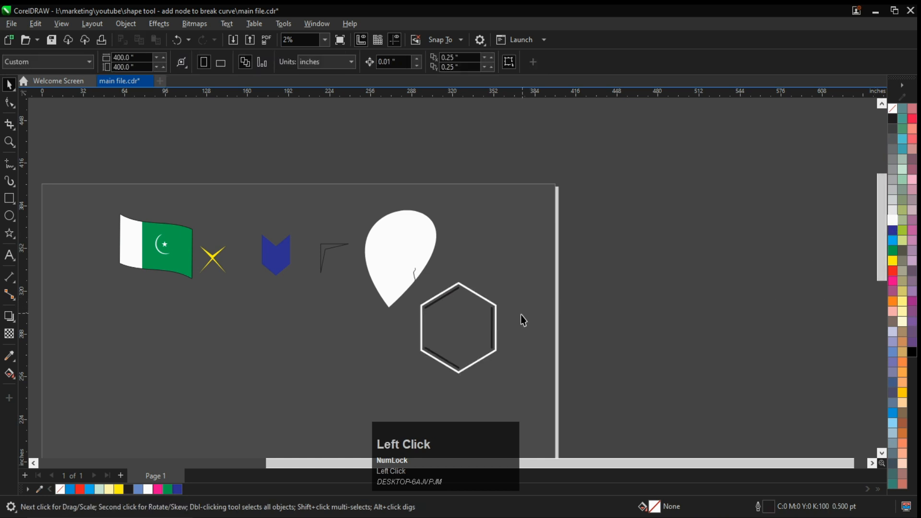
pyautogui.click(494, 328)
pyautogui.rightClick(894, 220)
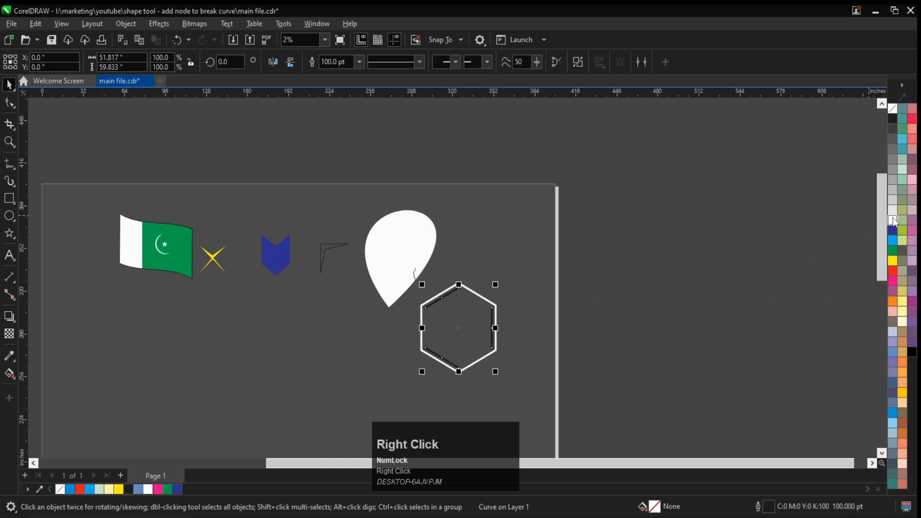